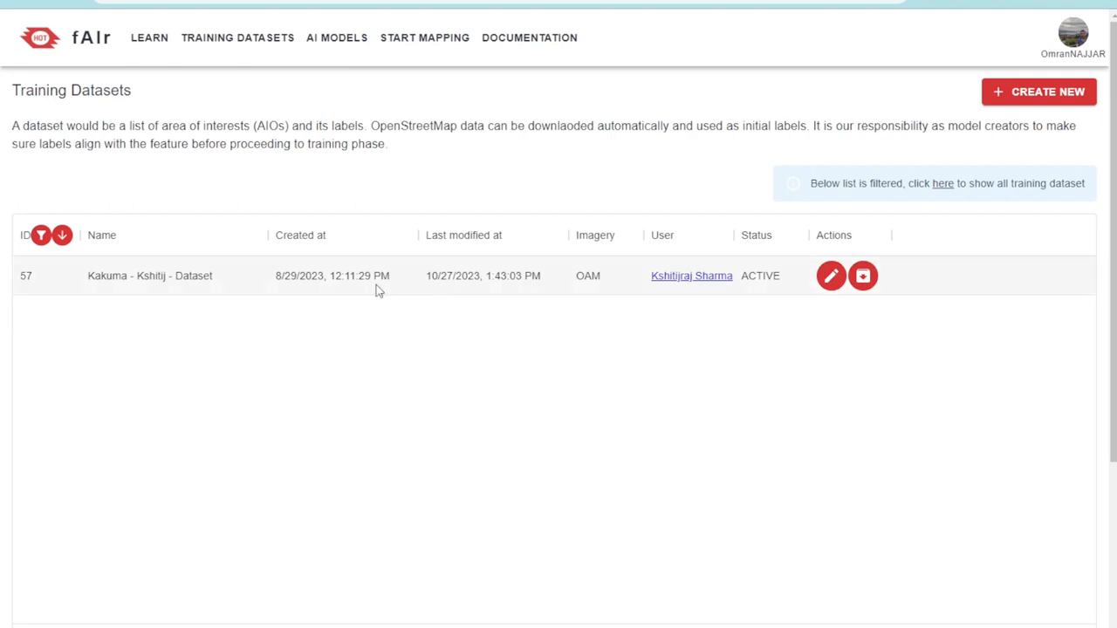
# Open training dataset 57 from the filtered list for editing
pyautogui.moveTo(68, 285); pyautogui.dragTo(332, 289)
pyautogui.click(392, 364)
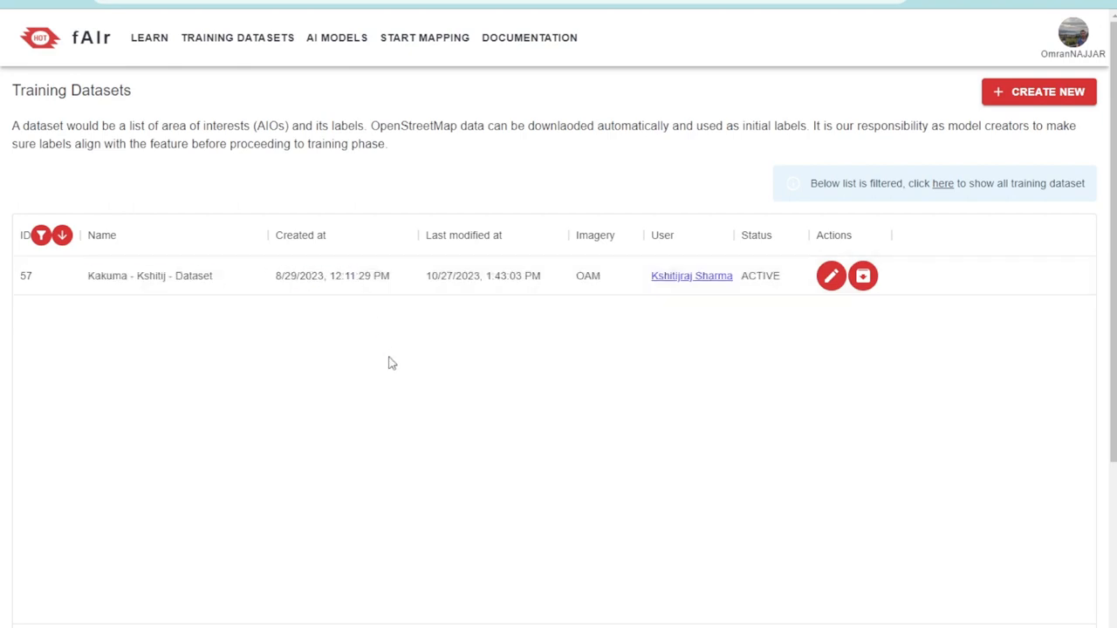
pyautogui.click(834, 281)
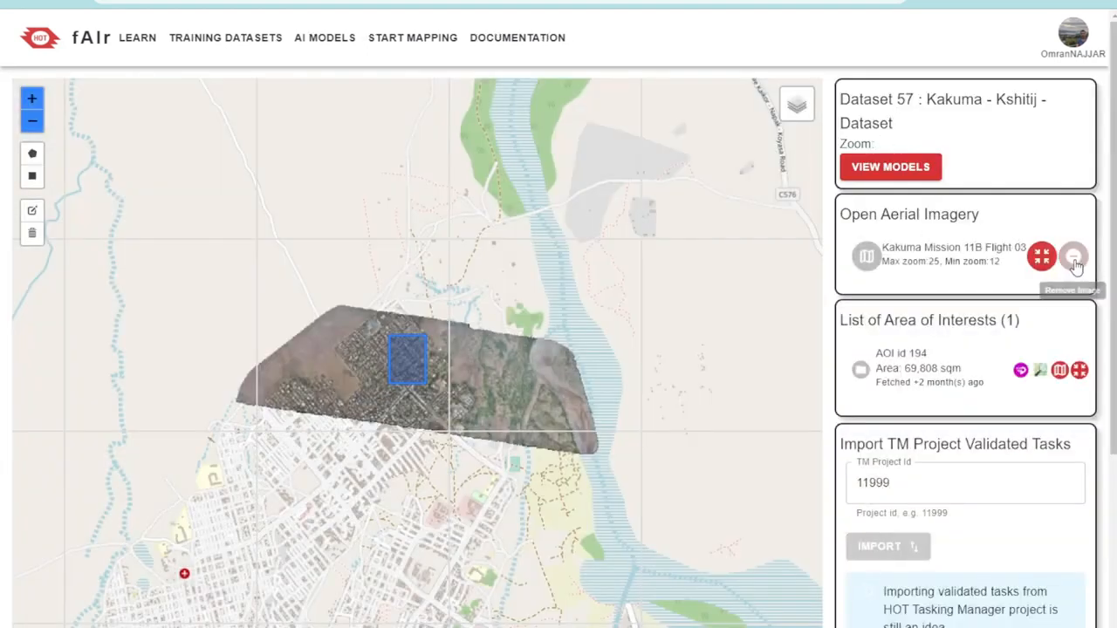
# Switch to OpenAerialMap and examine the Kakuma Mission 11B Flight 03 imagery and its surroundings
pyautogui.click(1075, 257)
pyautogui.moveTo(860, 268); pyautogui.dragTo(776, 280)
pyautogui.click(878, 337)
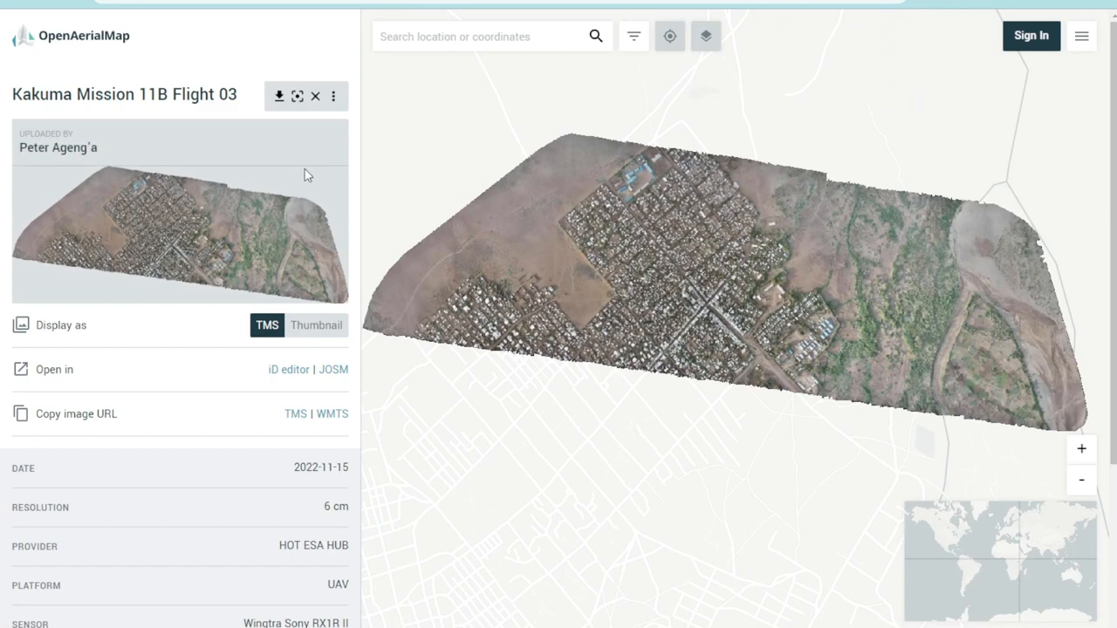
pyautogui.scroll(-10, 783, 281)
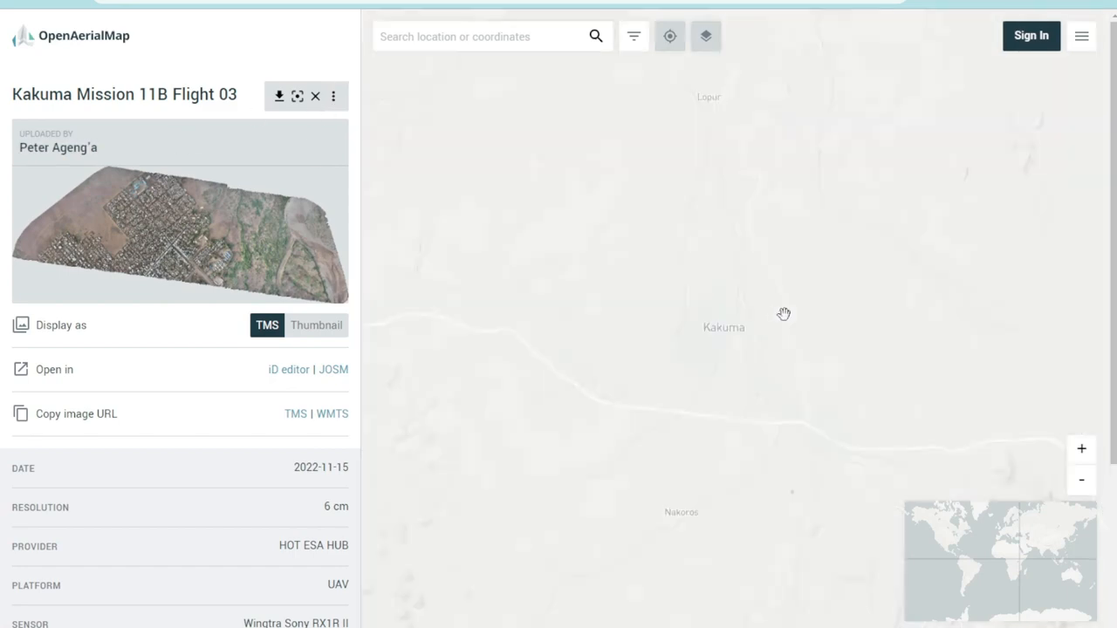
pyautogui.moveTo(784, 313); pyautogui.dragTo(721, 306)
pyautogui.scroll(3, 660, 312)
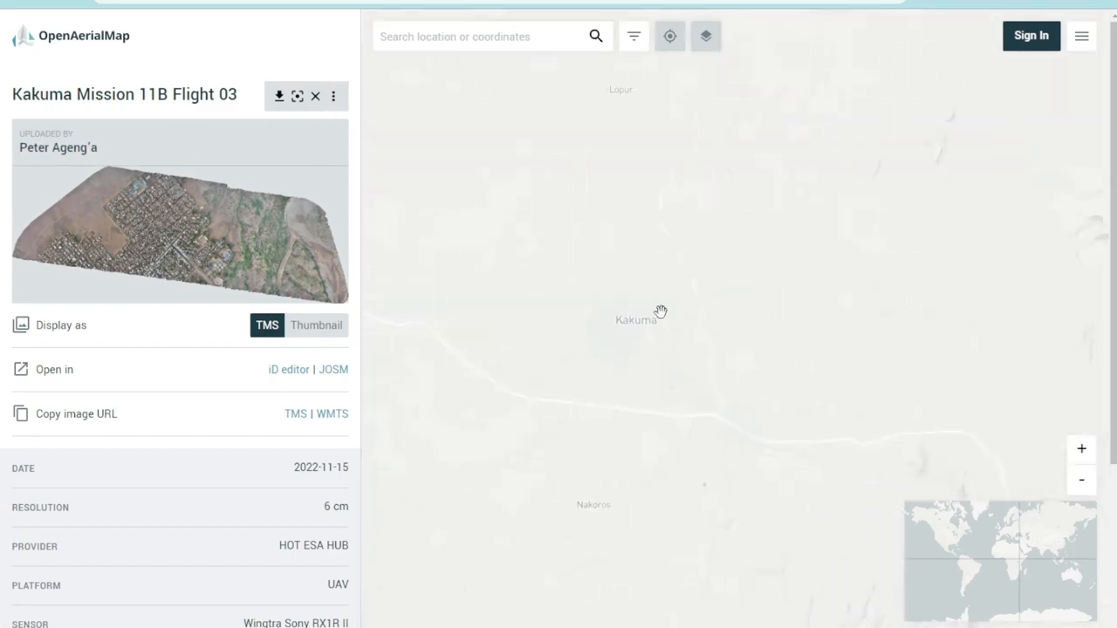
pyautogui.scroll(5, 648, 306)
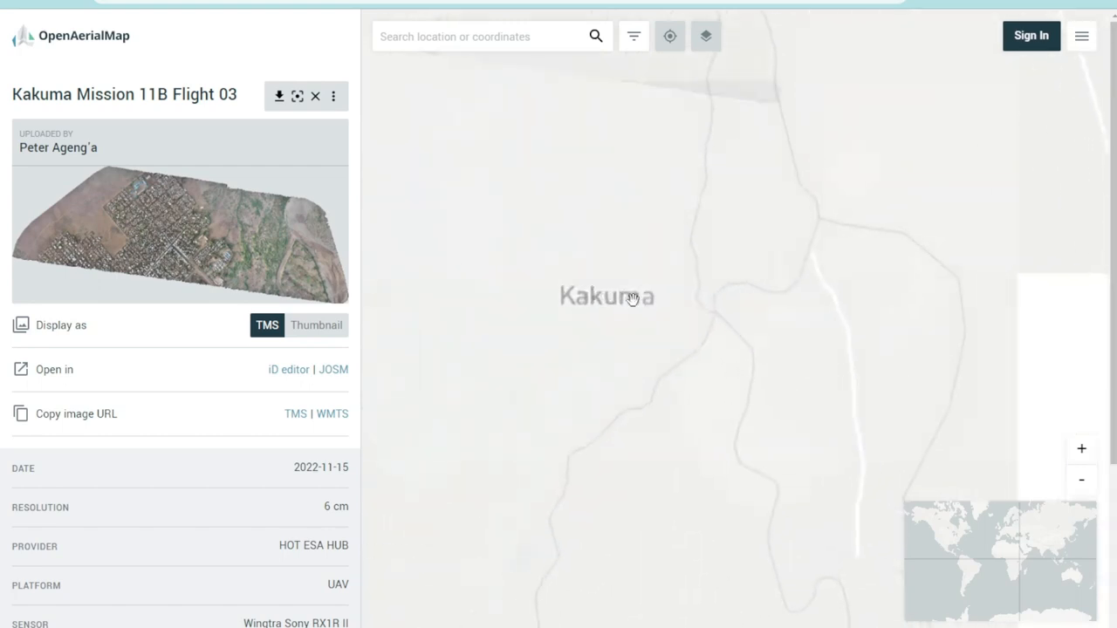
pyautogui.moveTo(643, 149); pyautogui.dragTo(743, 213)
pyautogui.scroll(3, 721, 214)
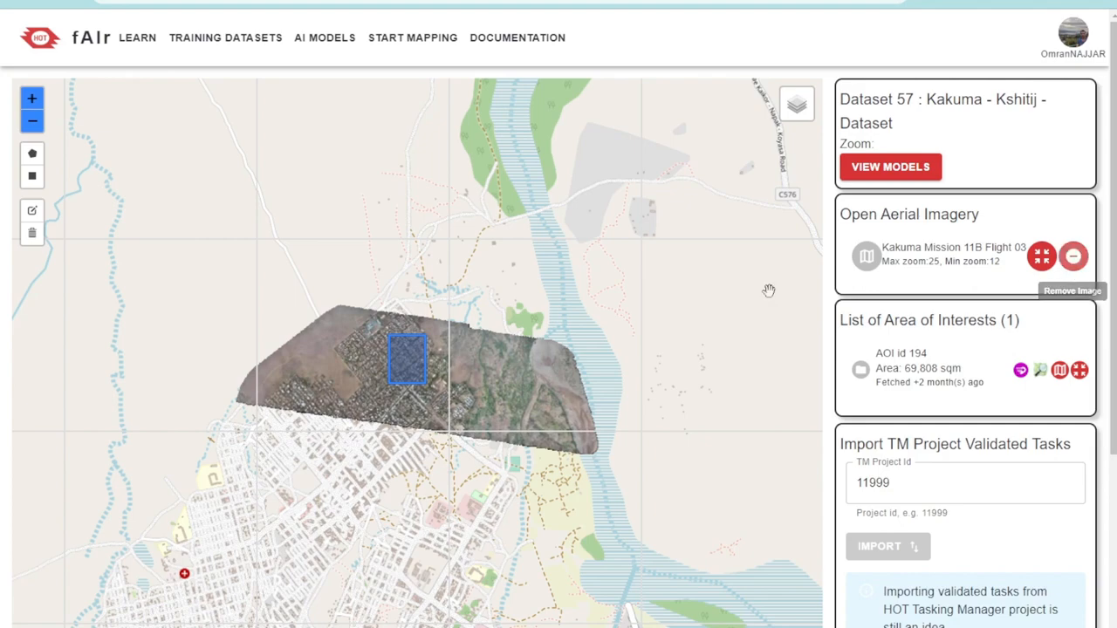
# Return to the fAIr dataset map and examine where the existing area of interest lies on the aerial imagery
pyautogui.moveTo(443, 399); pyautogui.dragTo(477, 380)
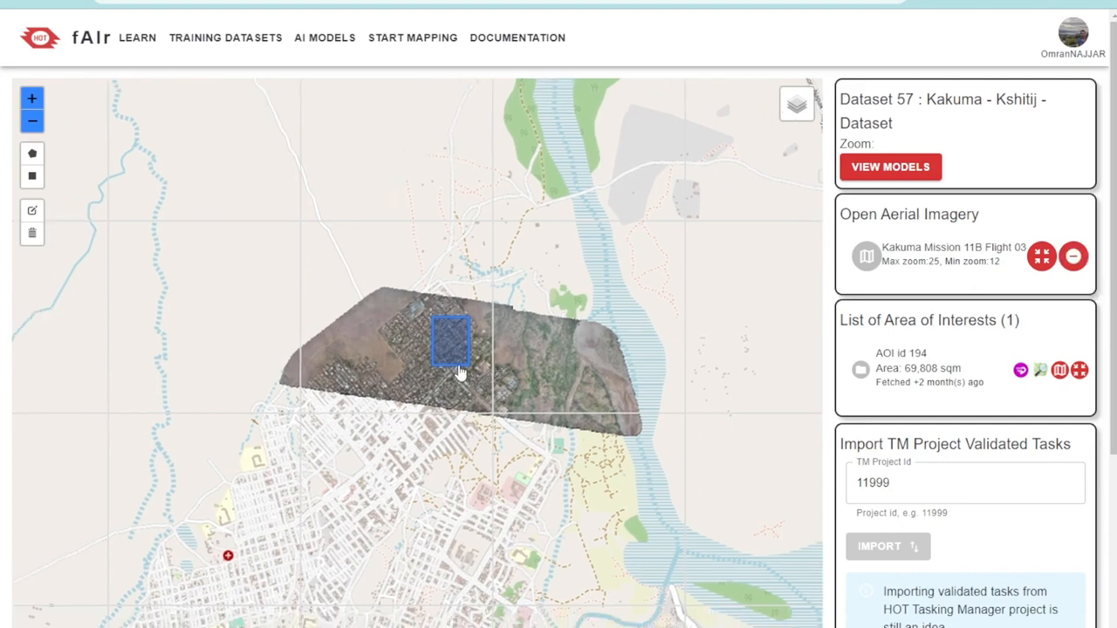
pyautogui.scroll(5, 459, 375)
pyautogui.scroll(5, 454, 328)
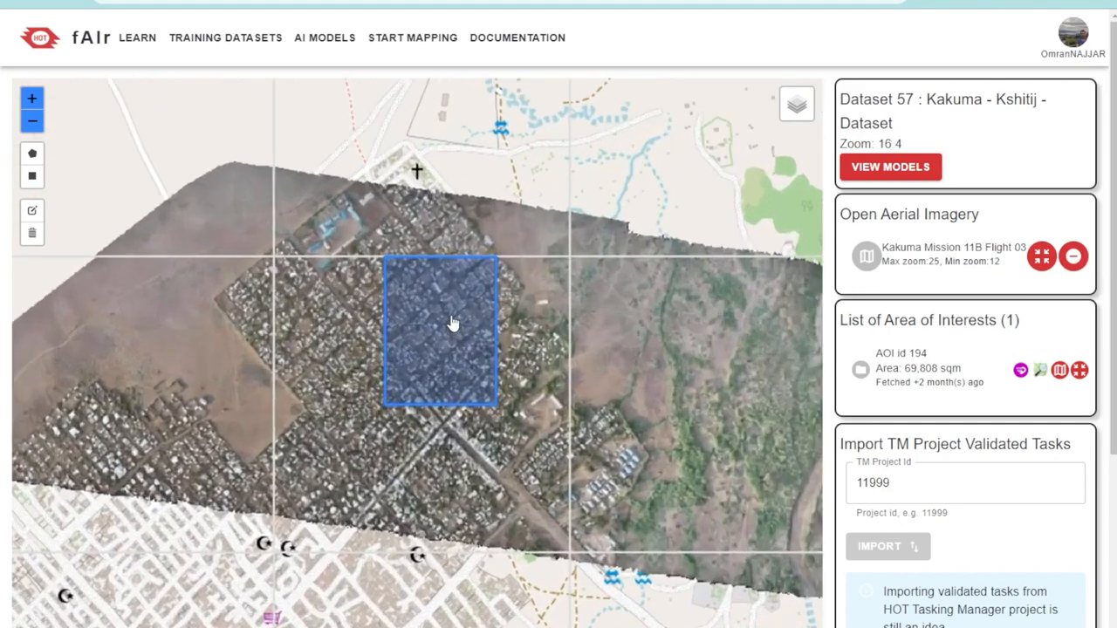
pyautogui.scroll(-2, 485, 280)
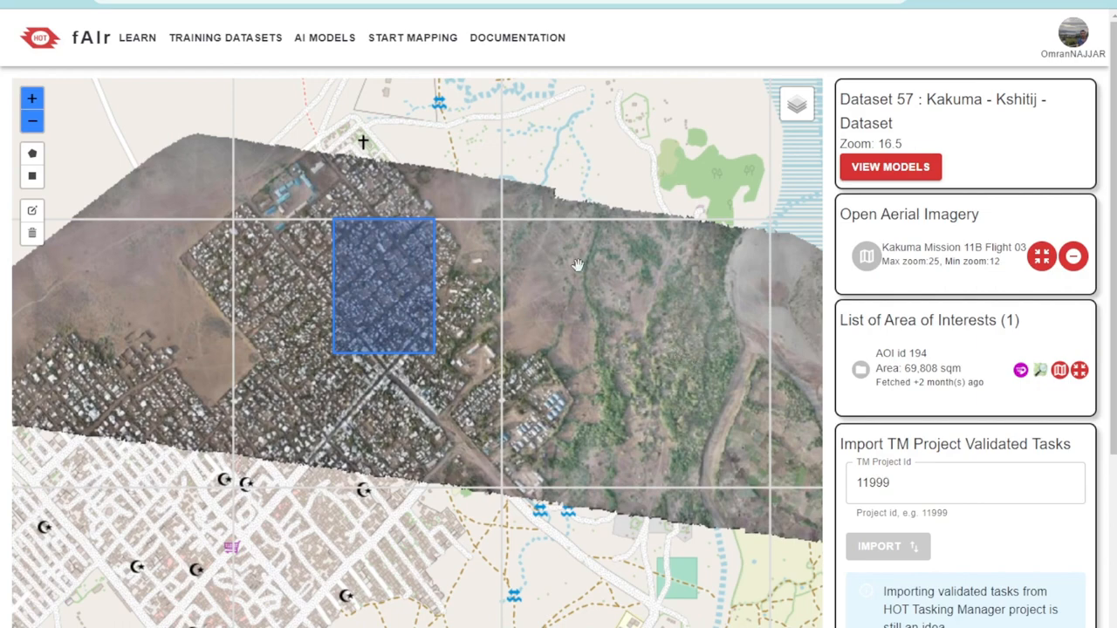
pyautogui.scroll(-1, 577, 264)
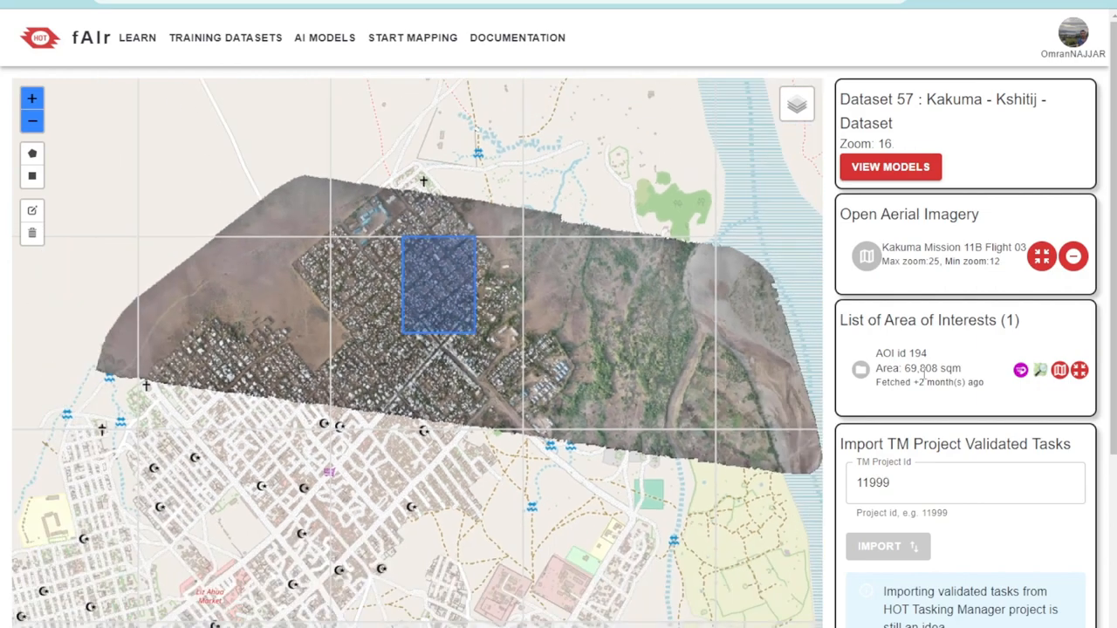
pyautogui.scroll(1, 443, 280)
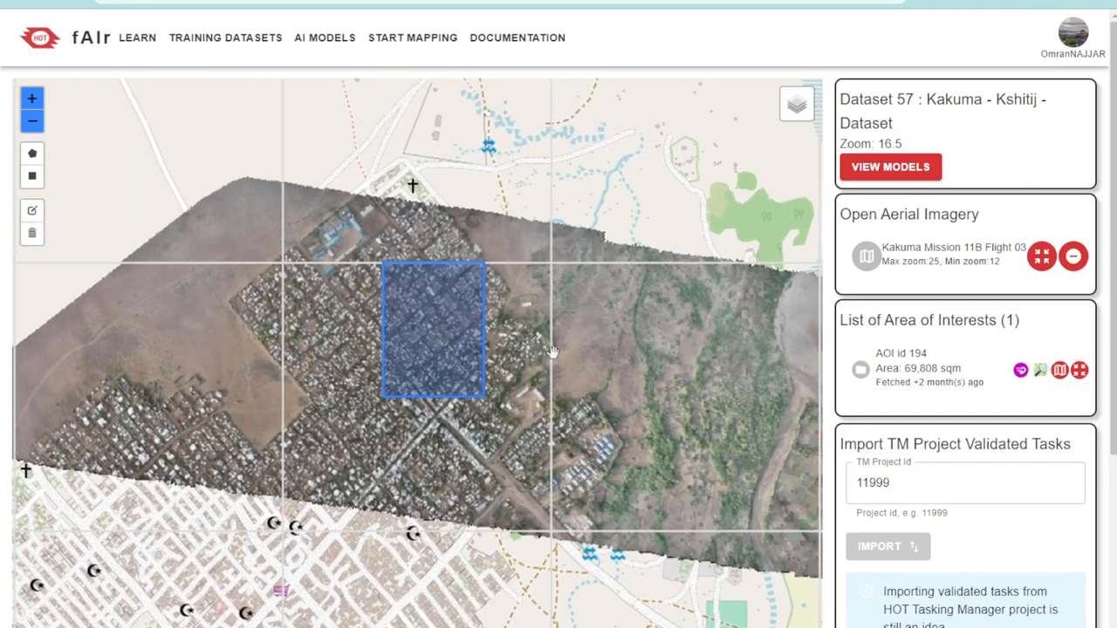
pyautogui.scroll(1, 428, 357)
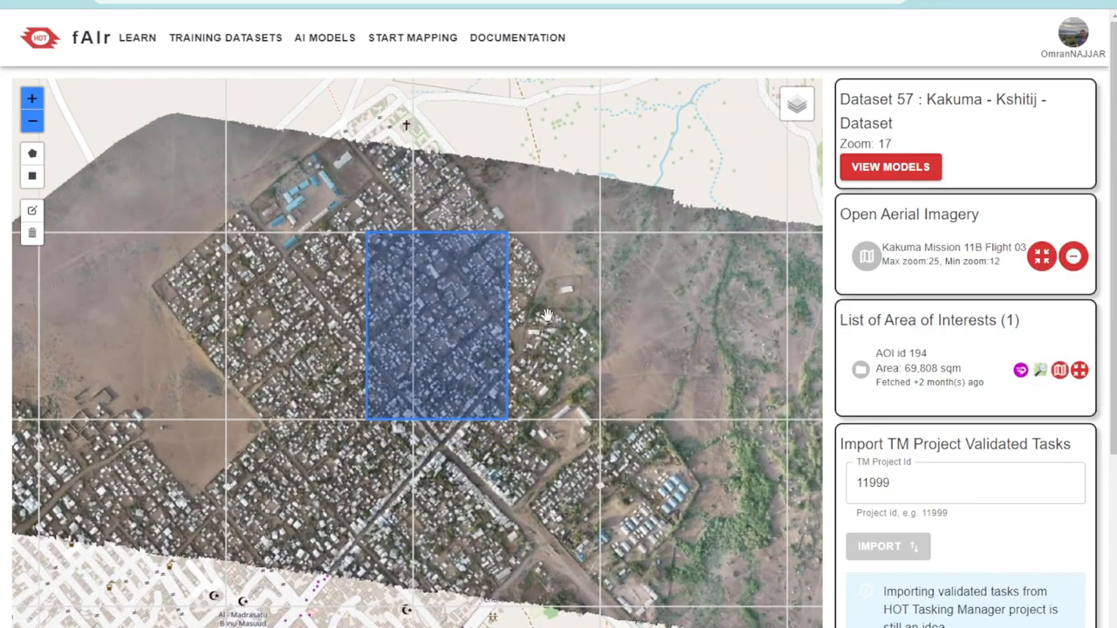
# Examine up close how the building labels inside the existing area of interest match the imagery
pyautogui.scroll(2, 483, 294)
pyautogui.scroll(5, 509, 247)
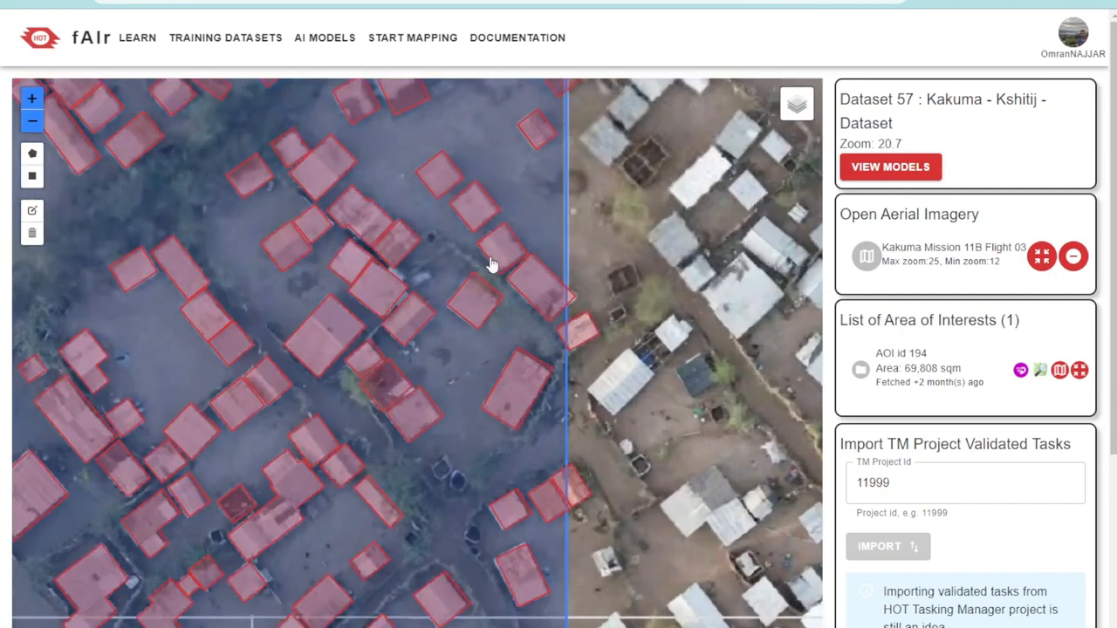
pyautogui.moveTo(474, 189); pyautogui.dragTo(548, 363)
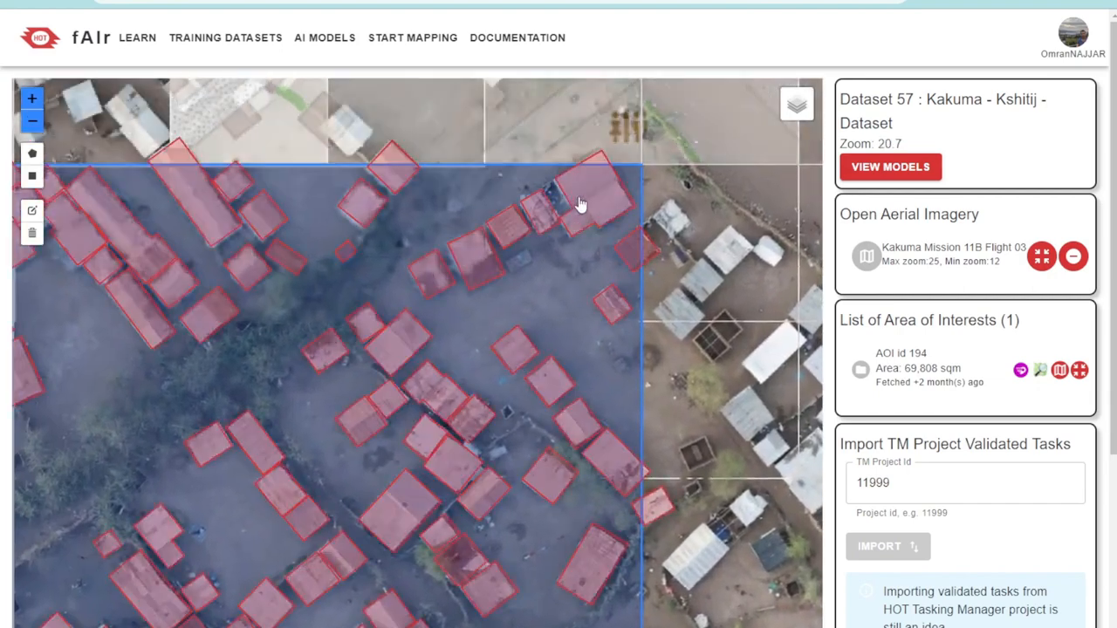
pyautogui.moveTo(244, 264); pyautogui.dragTo(361, 267)
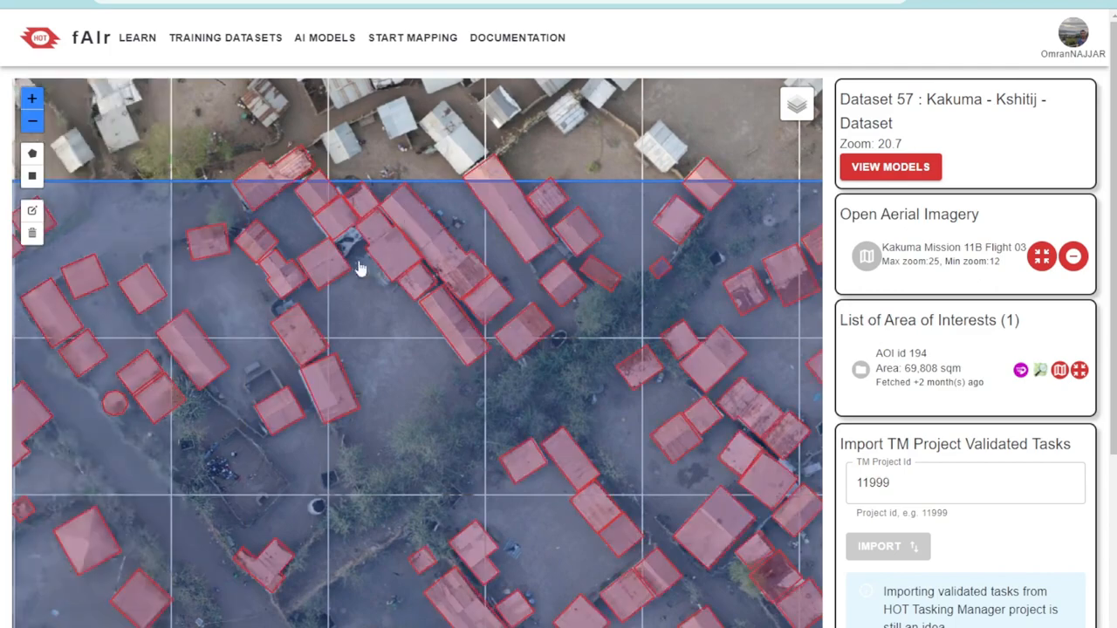
pyautogui.scroll(-1, 457, 252)
pyautogui.scroll(-3, 455, 267)
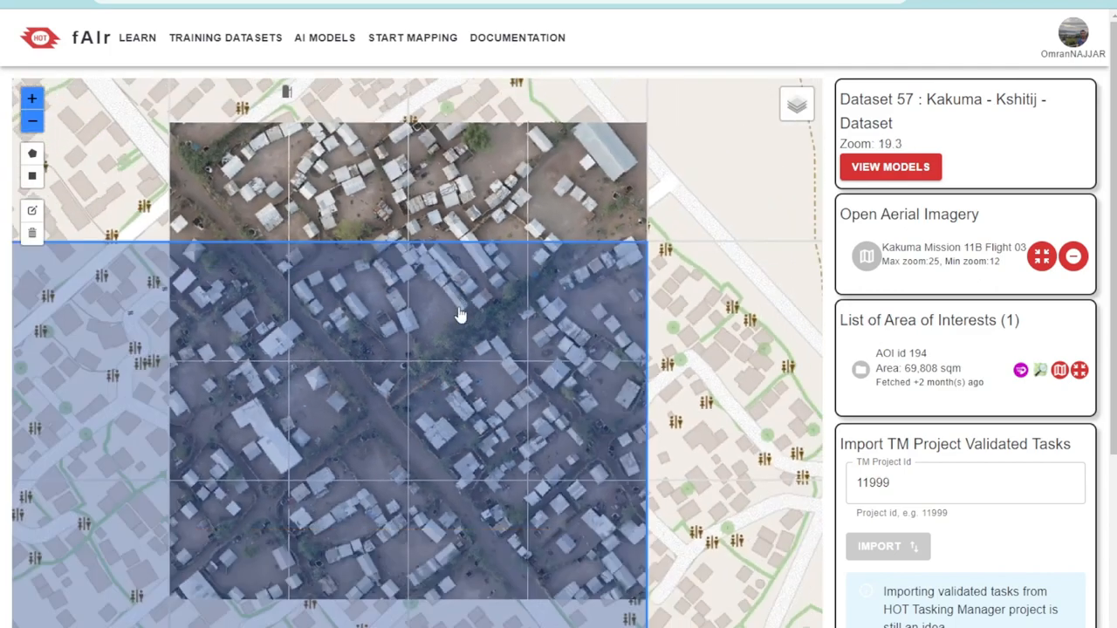
# Delete all existing areas of interest from the dataset map
pyautogui.click(32, 233)
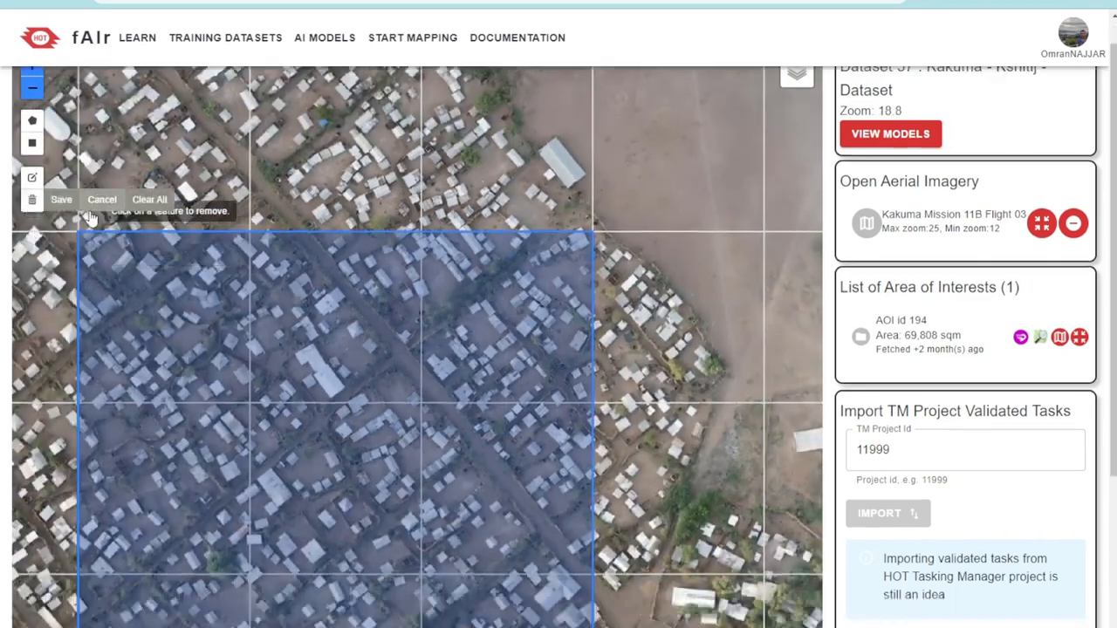
pyautogui.click(160, 204)
# Draw a rectangular area of interest of about 43,000 sqm over the dense settlement southeast of the blue-roofed compound
pyautogui.scroll(3, 320, 329)
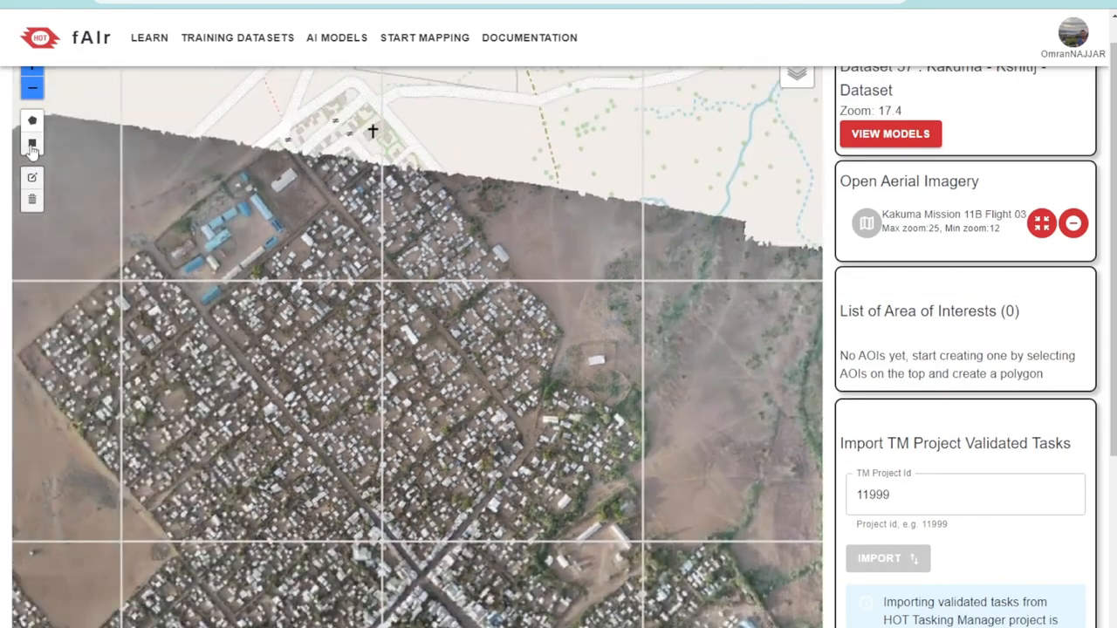
pyautogui.click(31, 145)
pyautogui.moveTo(290, 290)
pyautogui.mouseDown()
pyautogui.moveTo(368, 363)
pyautogui.moveTo(490, 449)
pyautogui.mouseUp()
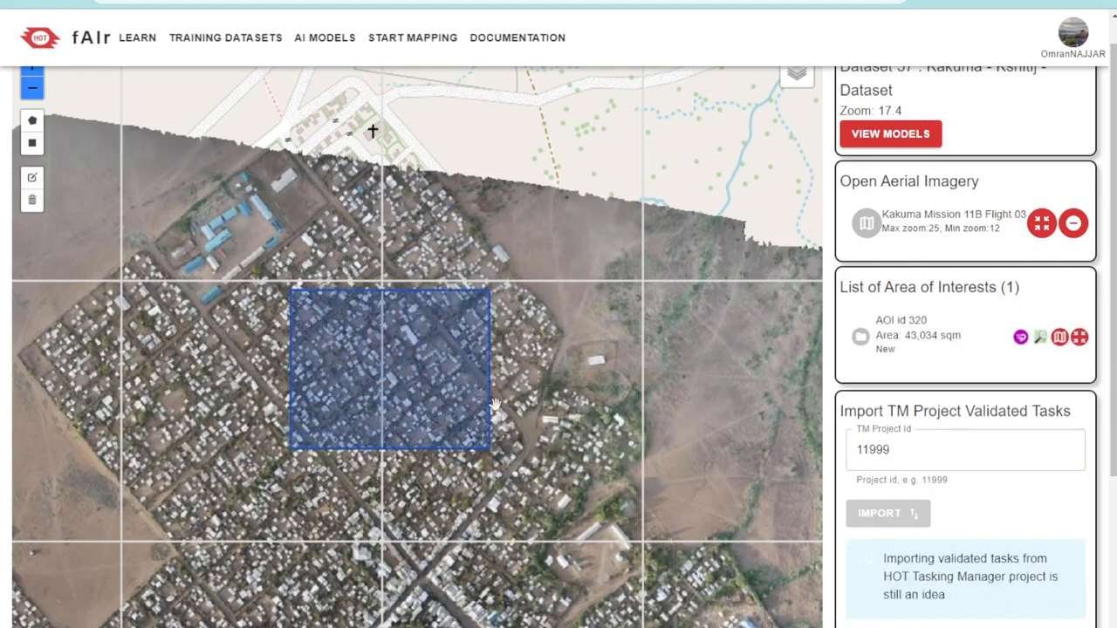
# Fetch the OpenStreetMap labels for the new area of interest and check the building outlines along its northern edge
pyautogui.scroll(1, 467, 330)
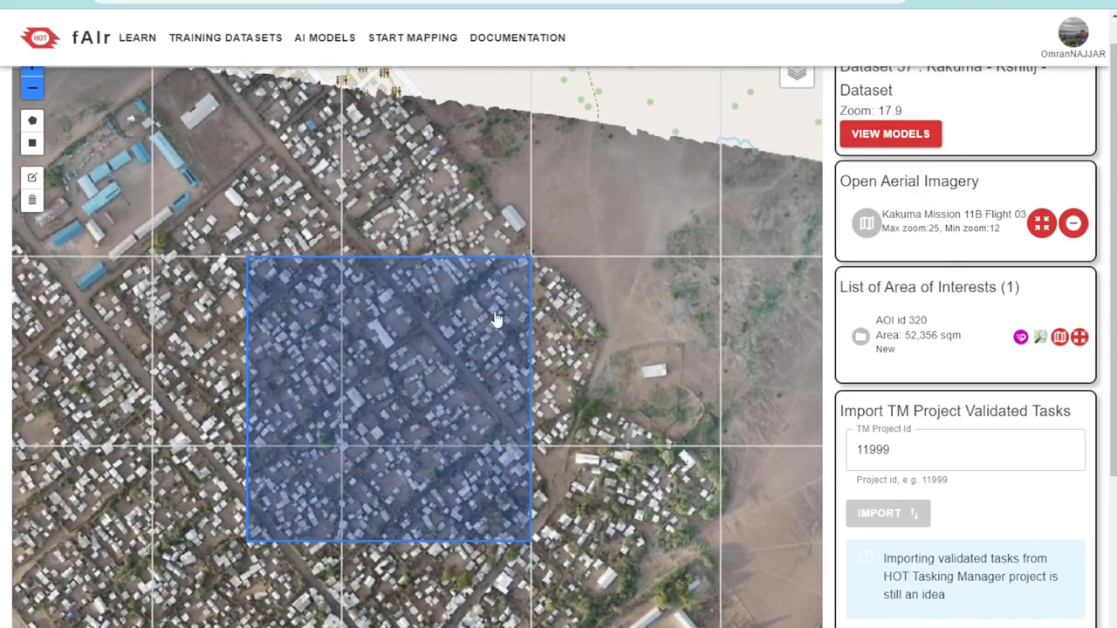
pyautogui.scroll(6, 494, 320)
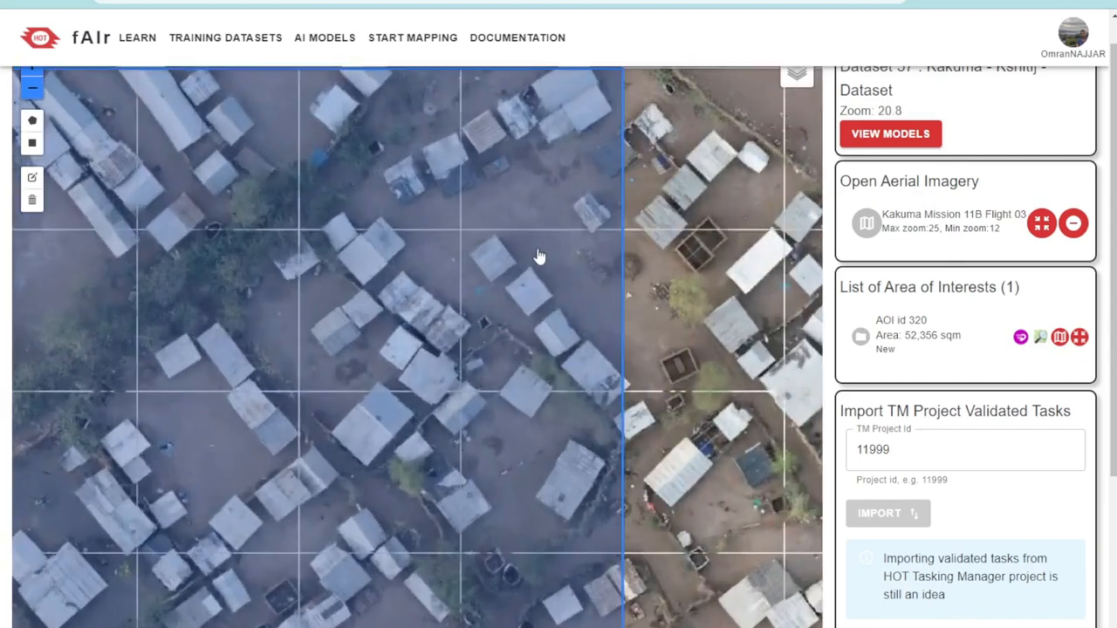
pyautogui.scroll(2, 538, 256)
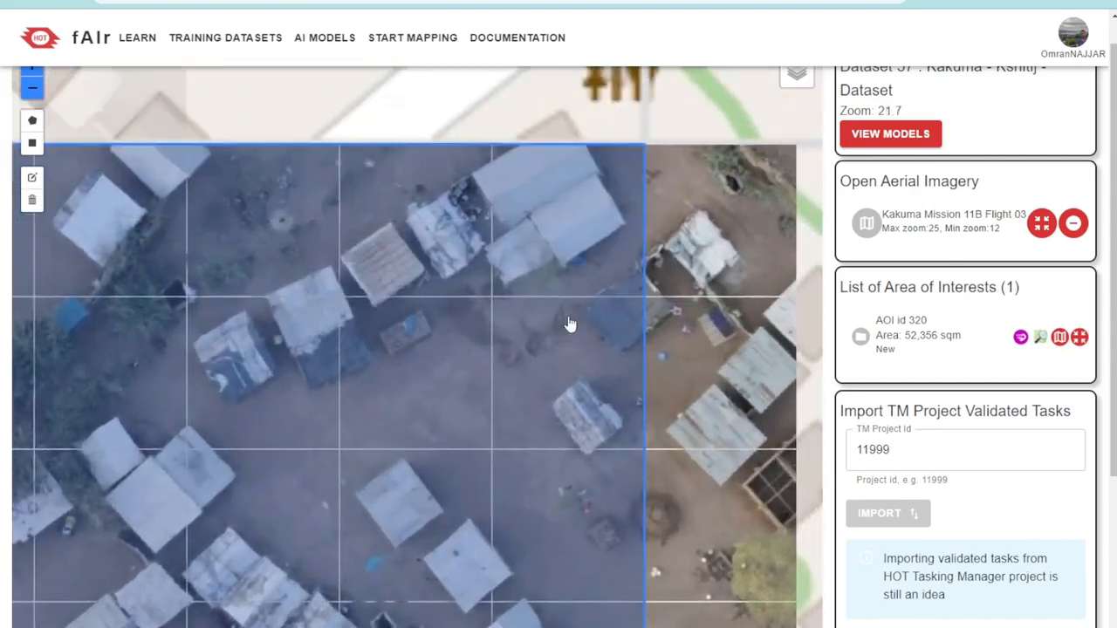
pyautogui.scroll(-1, 570, 325)
pyautogui.click(1061, 340)
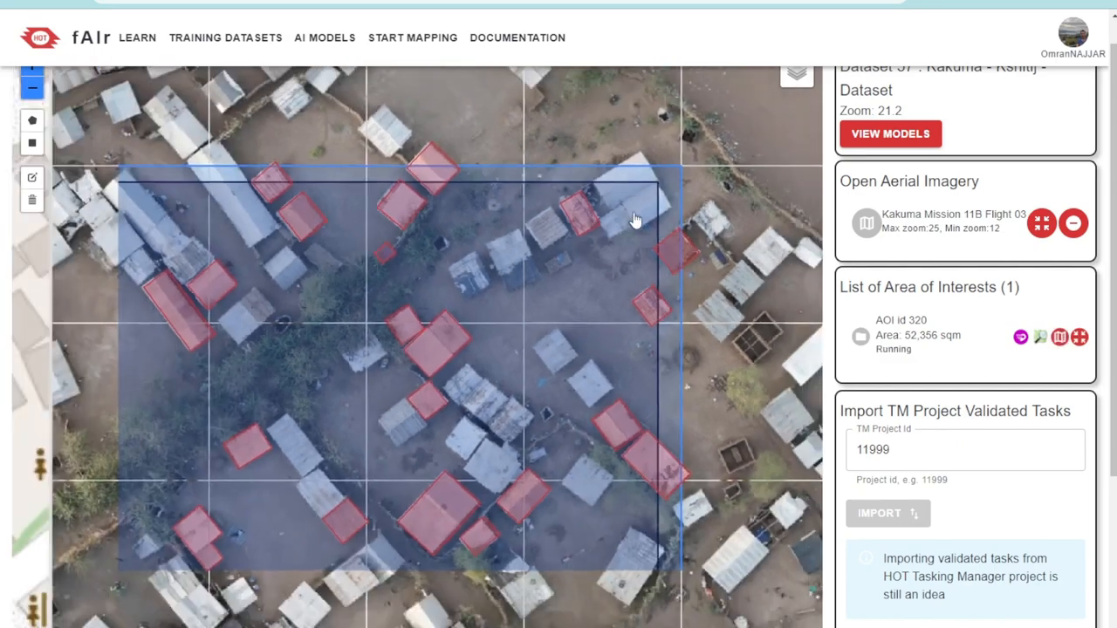
pyautogui.scroll(1, 636, 214)
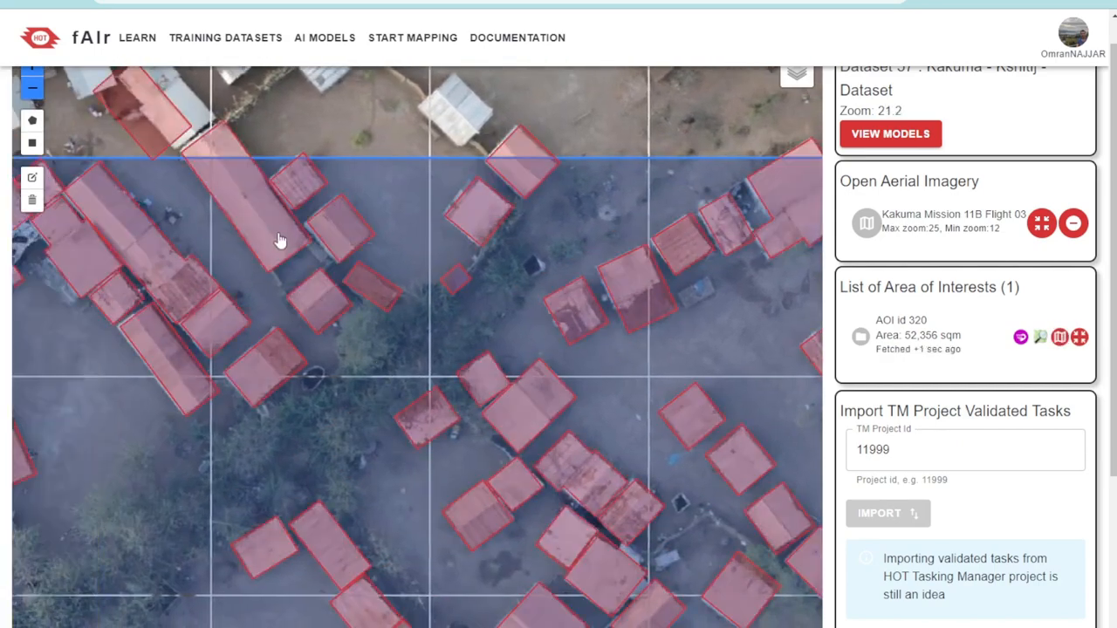
pyautogui.moveTo(163, 393); pyautogui.dragTo(312, 390)
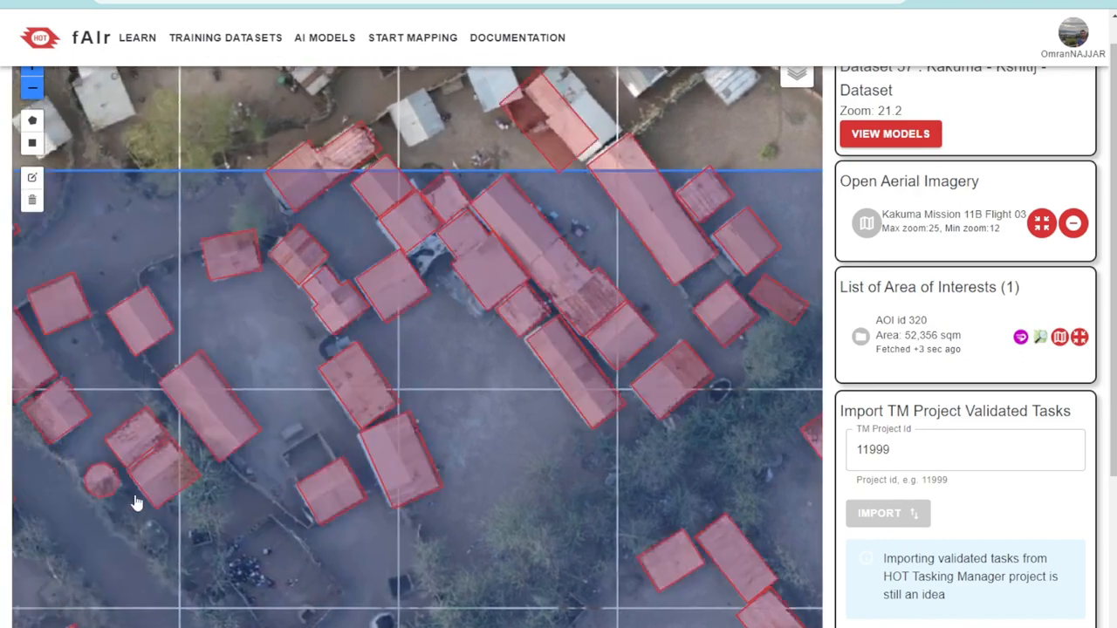
pyautogui.moveTo(135, 504); pyautogui.dragTo(412, 391)
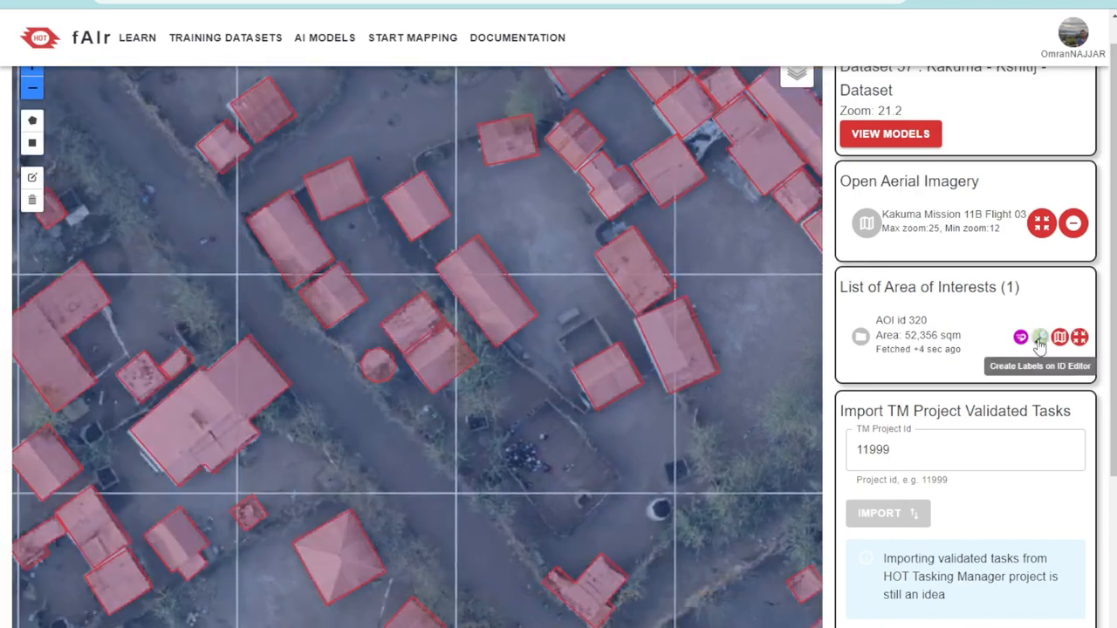
# Open the new area of interest in the OpenStreetMap iD editor and examine the mapped buildings around its boundary
pyautogui.click(1041, 342)
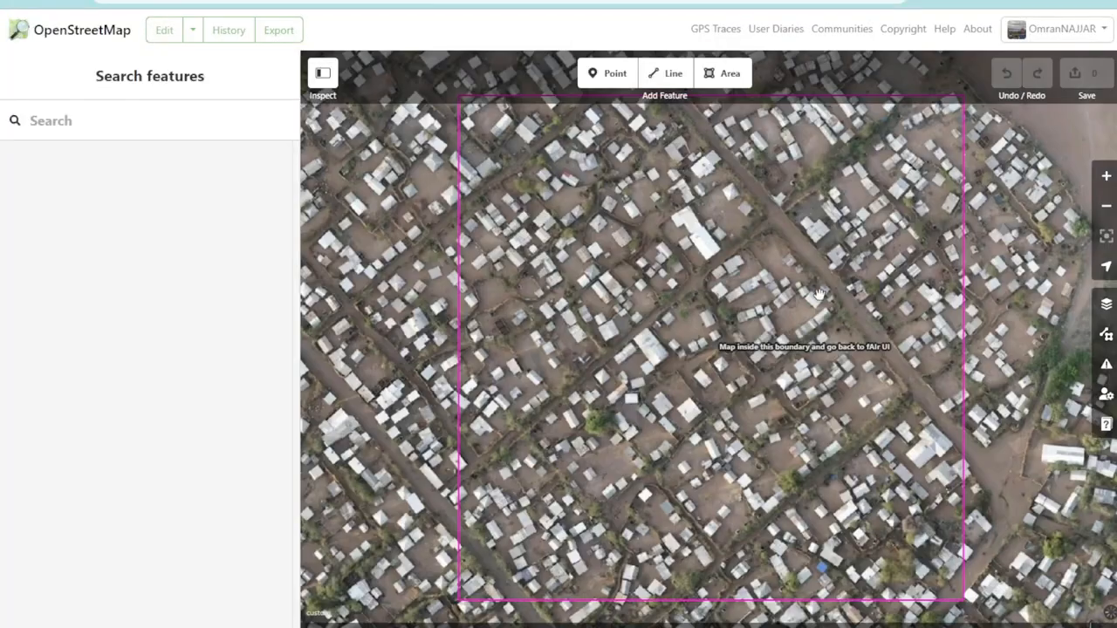
pyautogui.click(964, 215)
pyautogui.scroll(5, 969, 215)
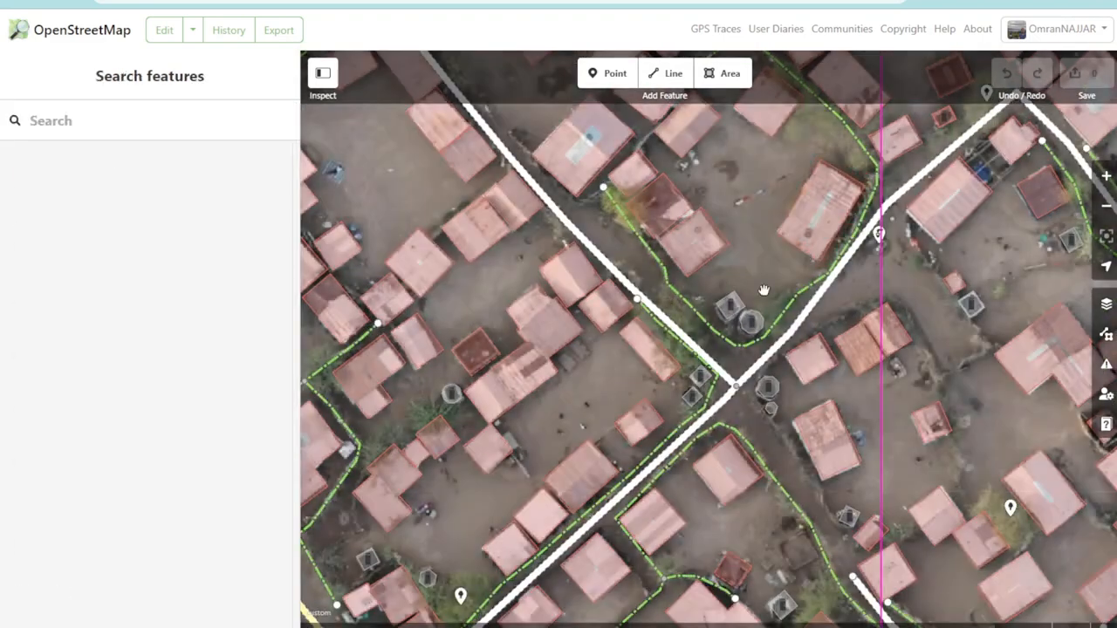
pyautogui.scroll(-2, 762, 291)
pyautogui.moveTo(449, 213); pyautogui.dragTo(704, 324)
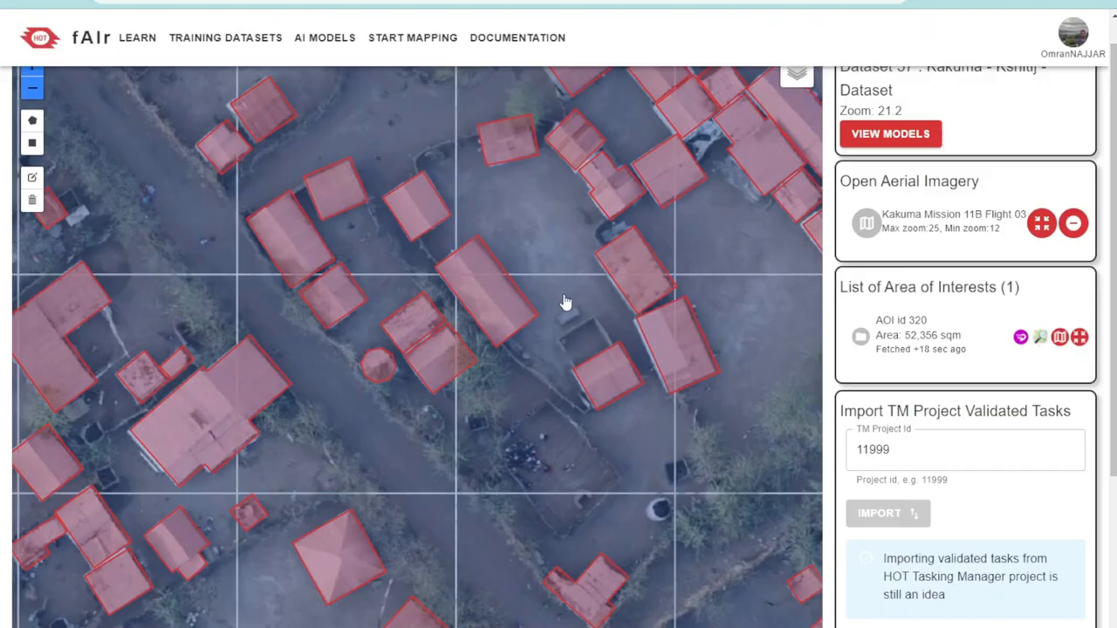
# Return to fAIr and examine the fetched building labels across the whole new area of interest
pyautogui.scroll(-2, 563, 304)
pyautogui.scroll(-1, 576, 332)
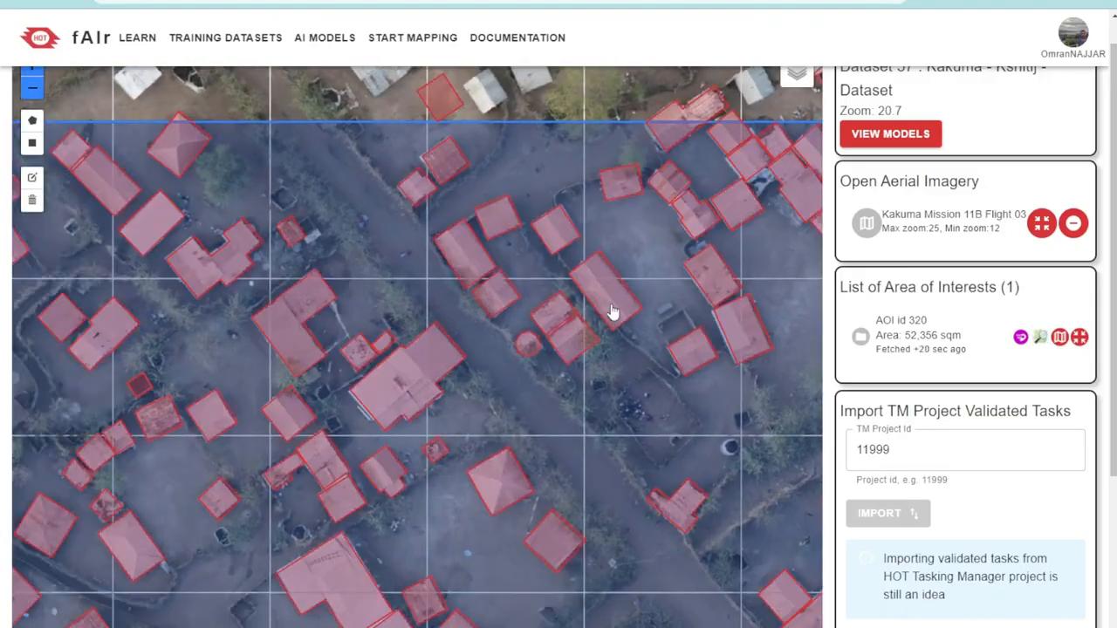
pyautogui.scroll(-1, 611, 311)
pyautogui.scroll(2, 249, 301)
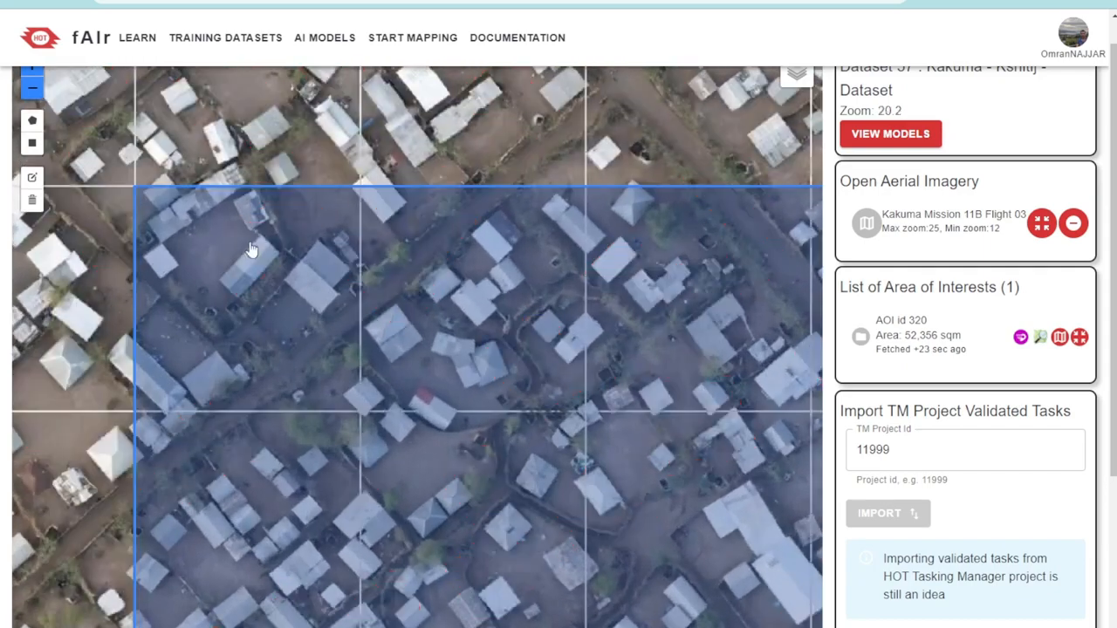
pyautogui.moveTo(597, 491); pyautogui.dragTo(500, 343)
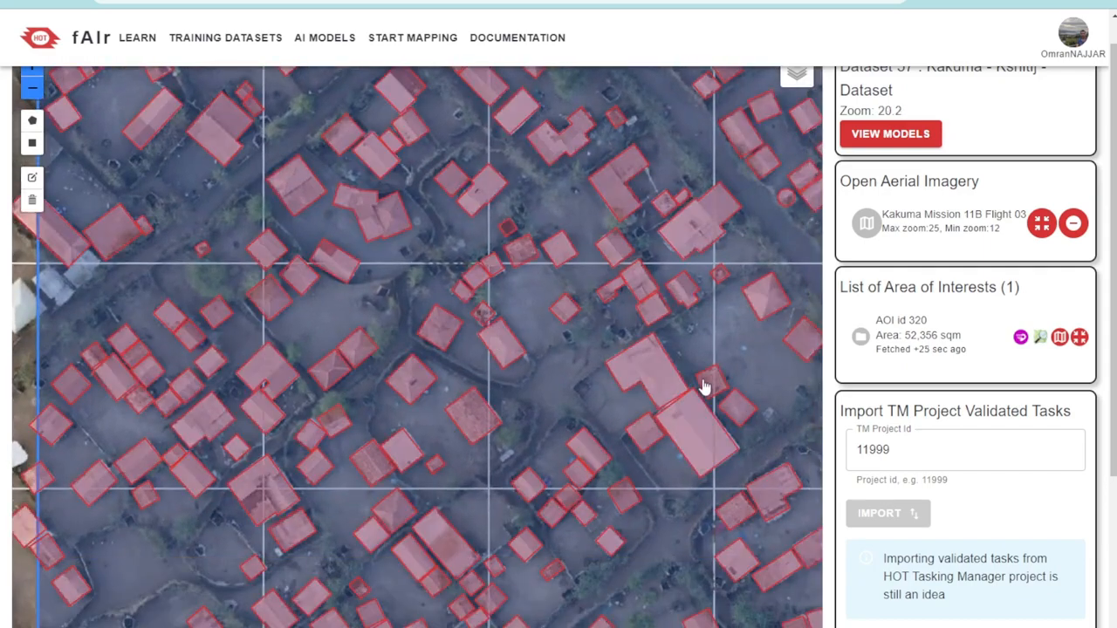
pyautogui.scroll(-1, 680, 438)
pyautogui.scroll(-1, 738, 441)
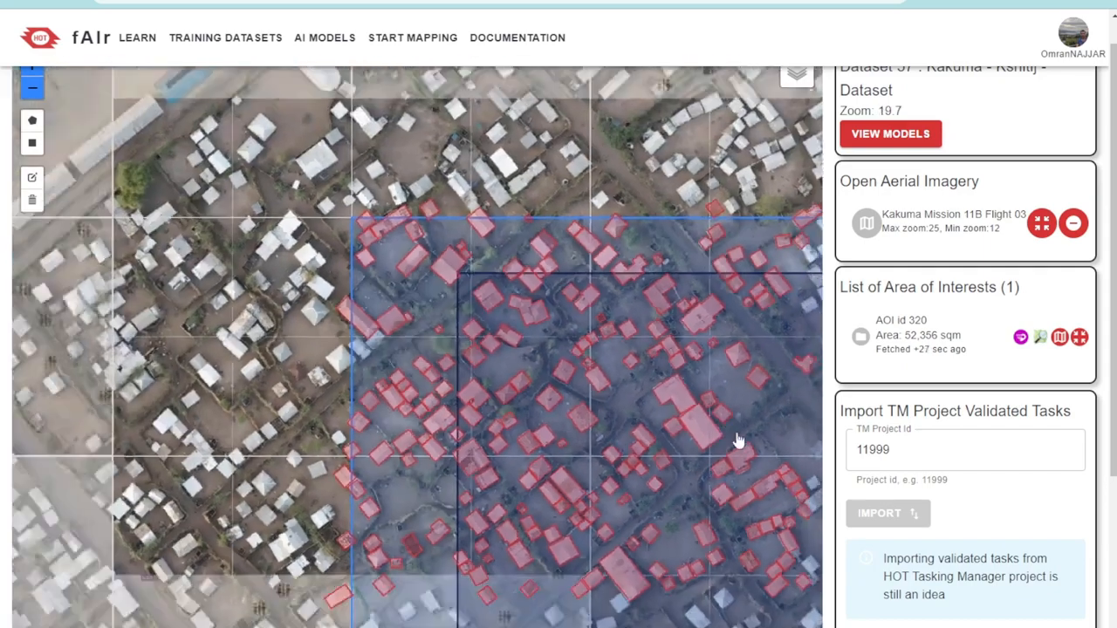
pyautogui.moveTo(738, 441); pyautogui.dragTo(548, 357)
pyautogui.scroll(-1, 564, 384)
pyautogui.scroll(-2, 564, 384)
pyautogui.moveTo(638, 419); pyautogui.dragTo(608, 376)
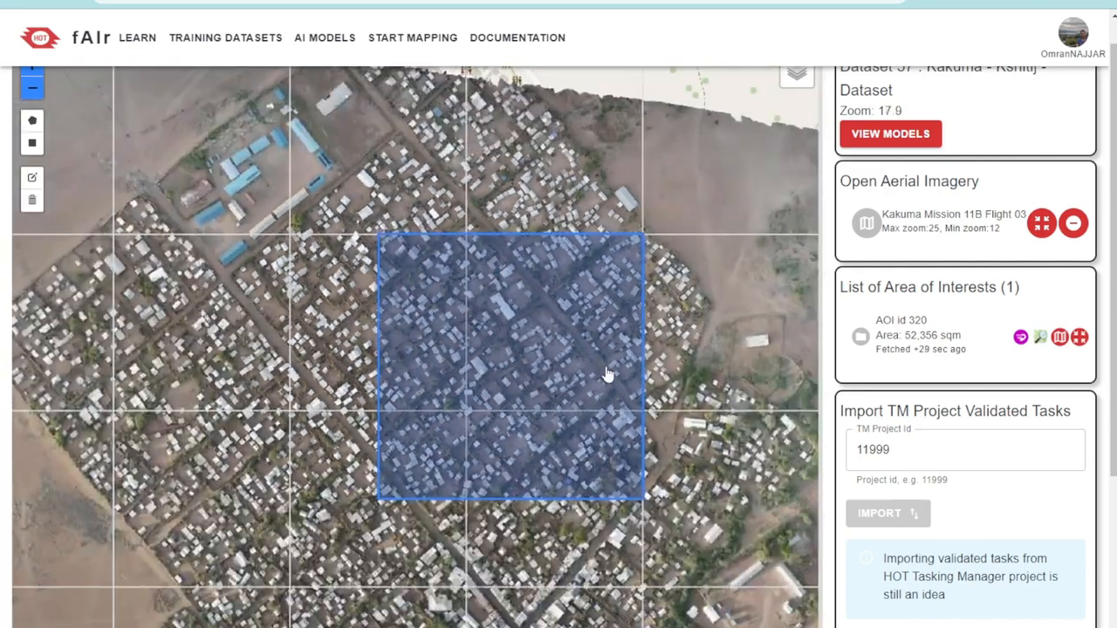
# Examine where the area of interest lies within the full extent of the Kakuma aerial imagery
pyautogui.scroll(-1, 610, 377)
pyautogui.moveTo(672, 403); pyautogui.dragTo(619, 362)
pyautogui.scroll(-1, 618, 362)
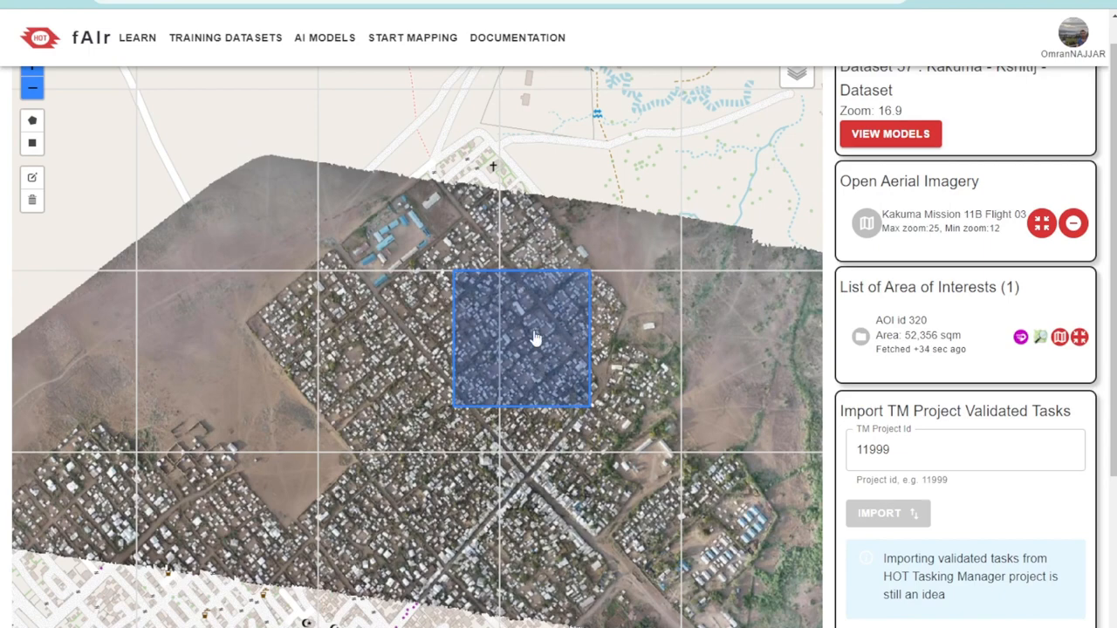
pyautogui.scroll(-2, 536, 342)
pyautogui.moveTo(618, 417); pyautogui.dragTo(529, 395)
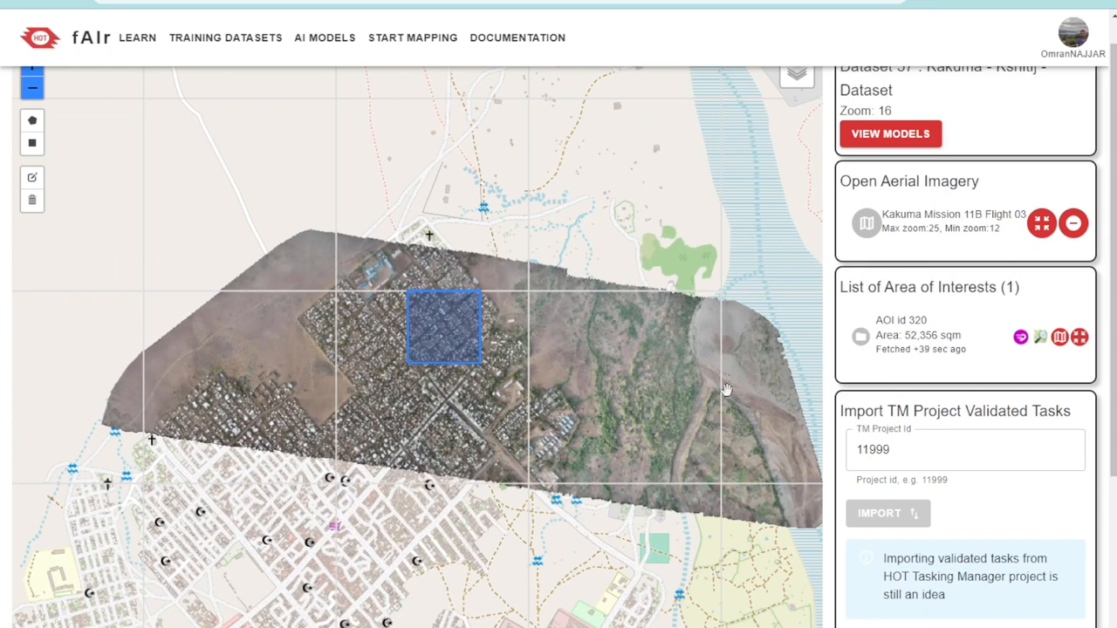
pyautogui.scroll(1, 949, 327)
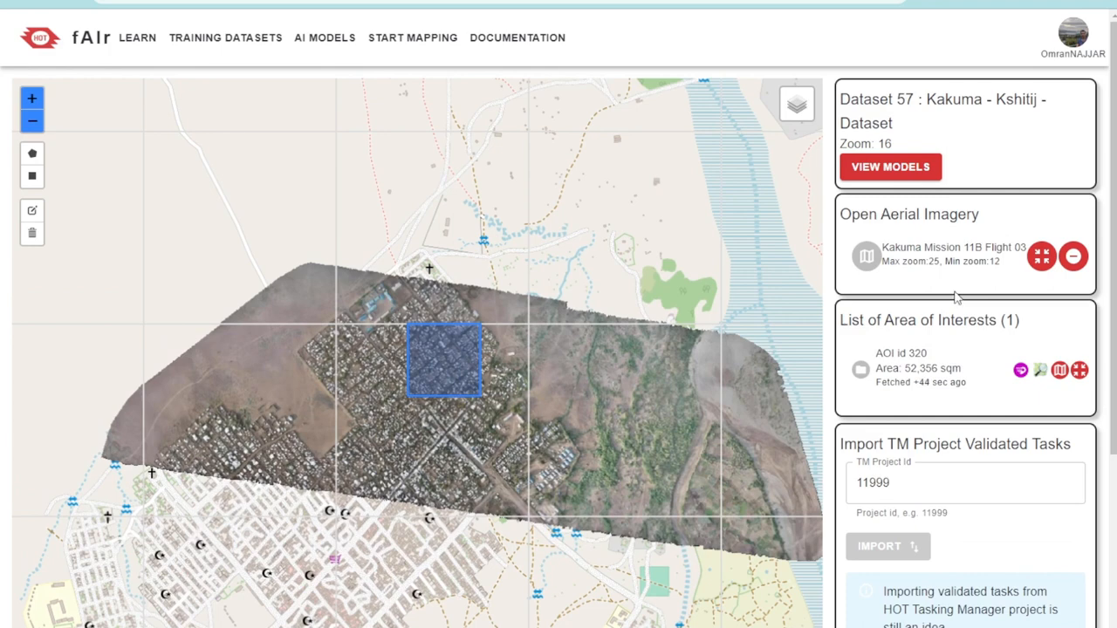
# List the models trained on dataset 57 and review the Kakuma Buildings Model entry, including its creation date and dataset ID
pyautogui.click(896, 169)
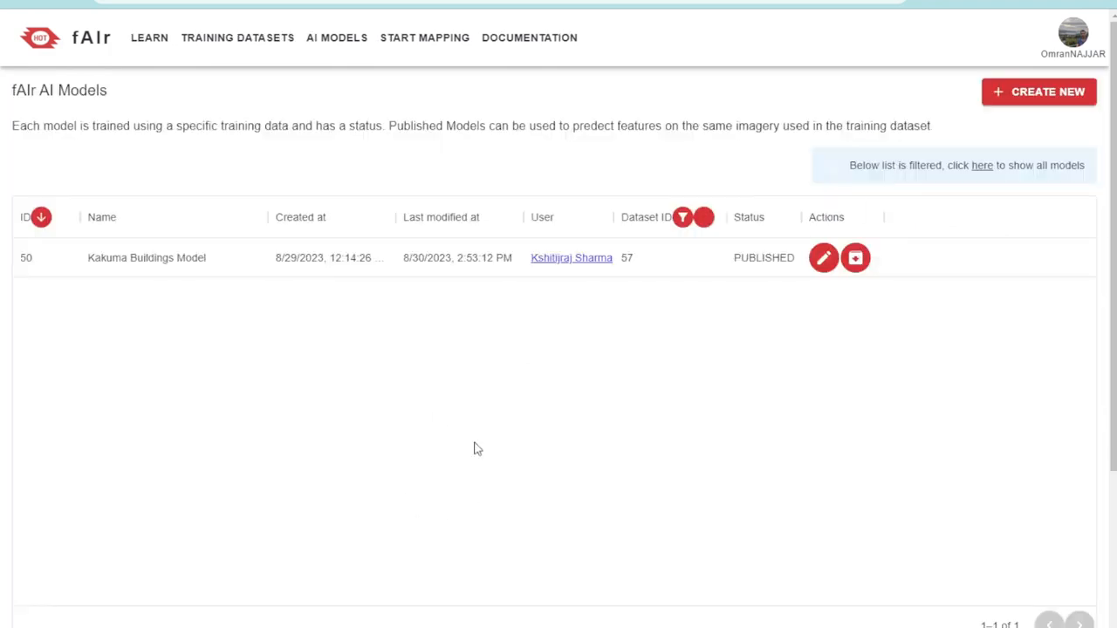
pyautogui.moveTo(43, 267); pyautogui.dragTo(429, 302)
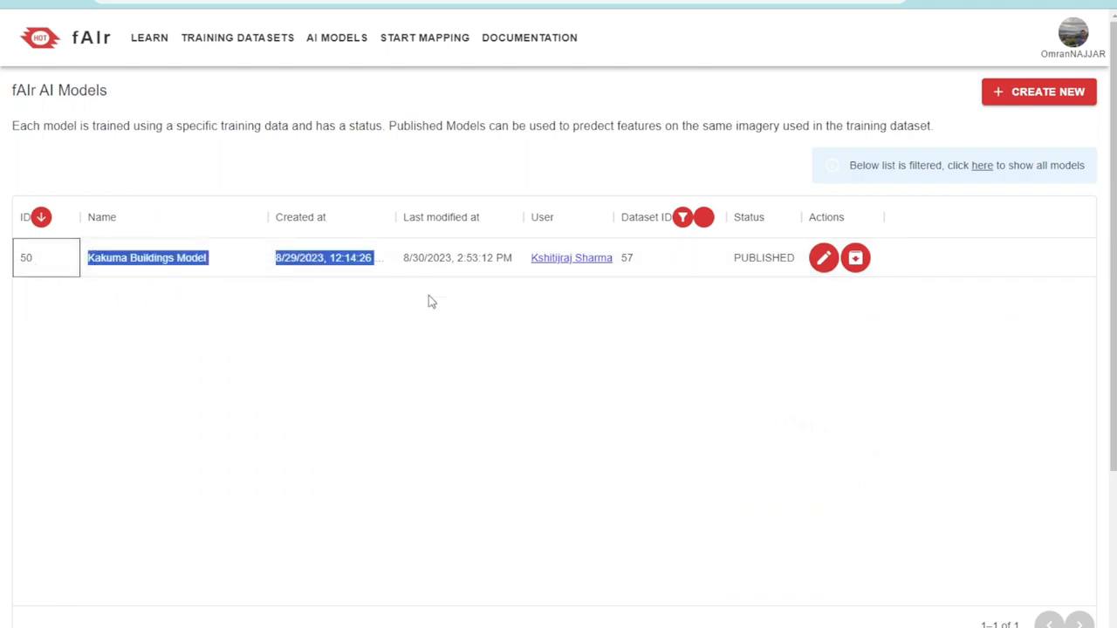
pyautogui.click(525, 335)
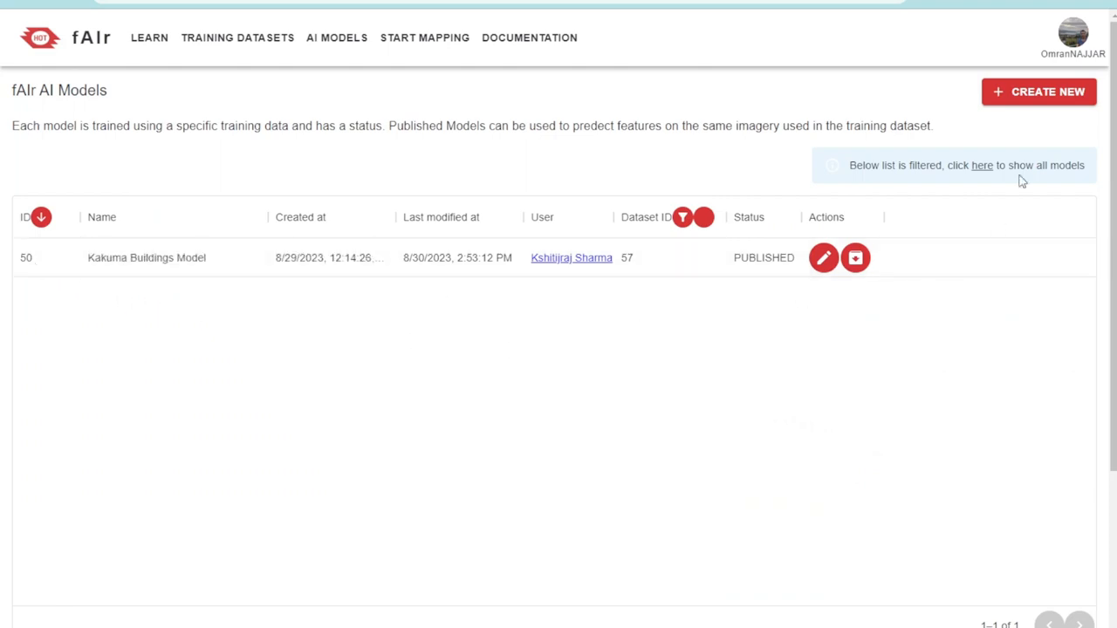
pyautogui.click(1033, 100)
pyautogui.doubleClick(627, 257)
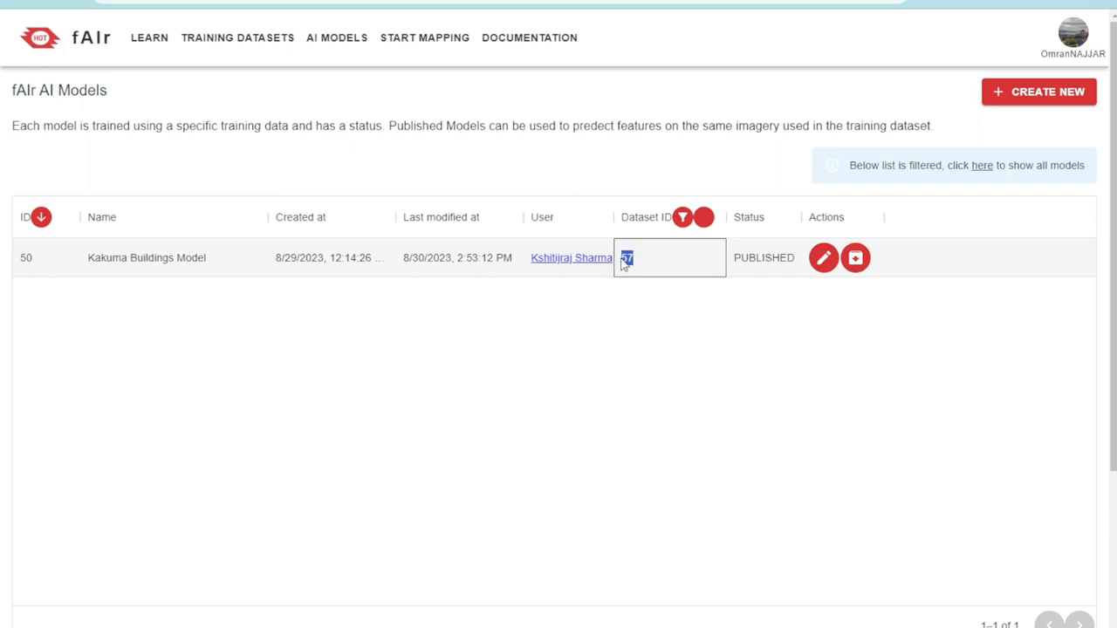
pyautogui.click(636, 361)
# Open the Kakuma Buildings Model's details and review its training duration, status, dataset information and batch size
pyautogui.click(824, 259)
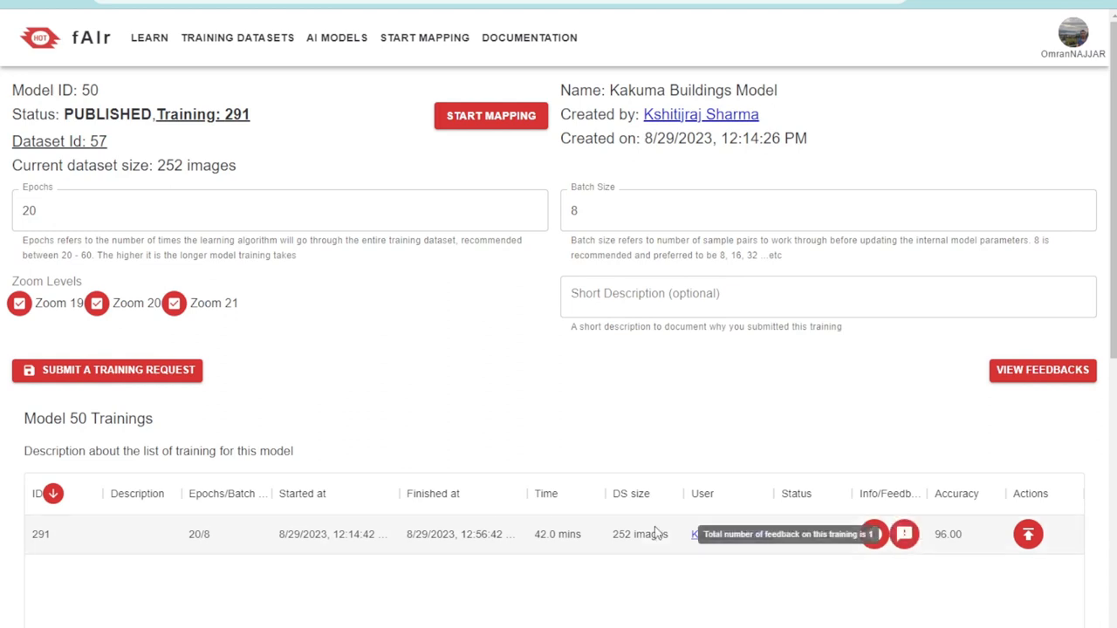
pyautogui.doubleClick(546, 534)
pyautogui.click(581, 599)
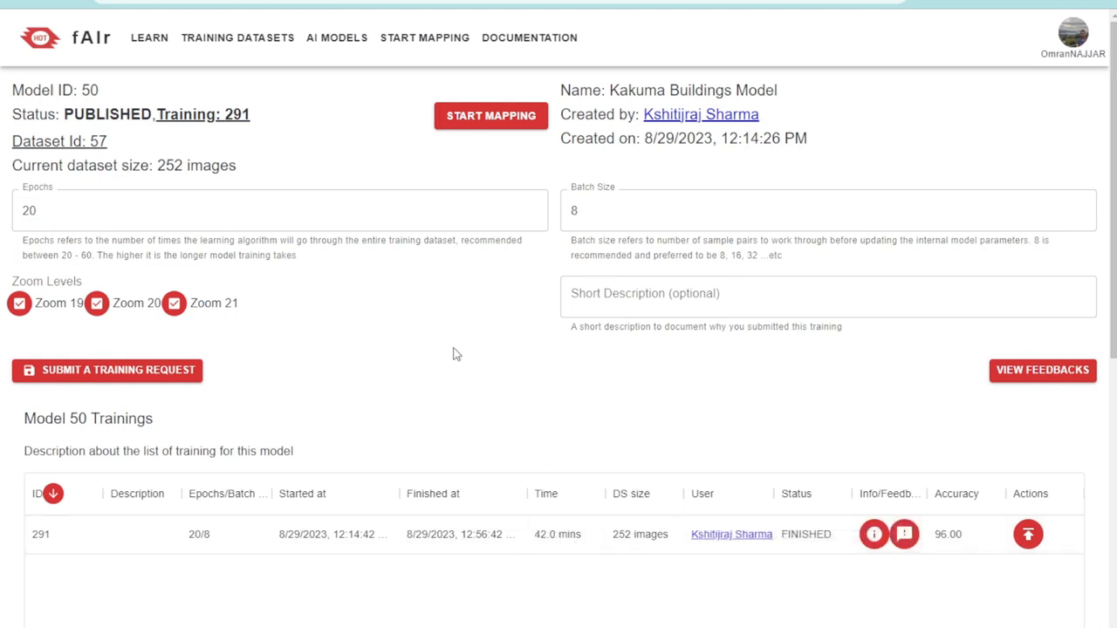
pyautogui.moveTo(14, 89); pyautogui.dragTo(157, 166)
pyautogui.click(299, 171)
pyautogui.doubleClick(604, 216)
pyautogui.click(1017, 137)
# Review the epochs and batch size settings of the training request without changing them
pyautogui.moveTo(40, 212); pyautogui.dragTo(18, 211)
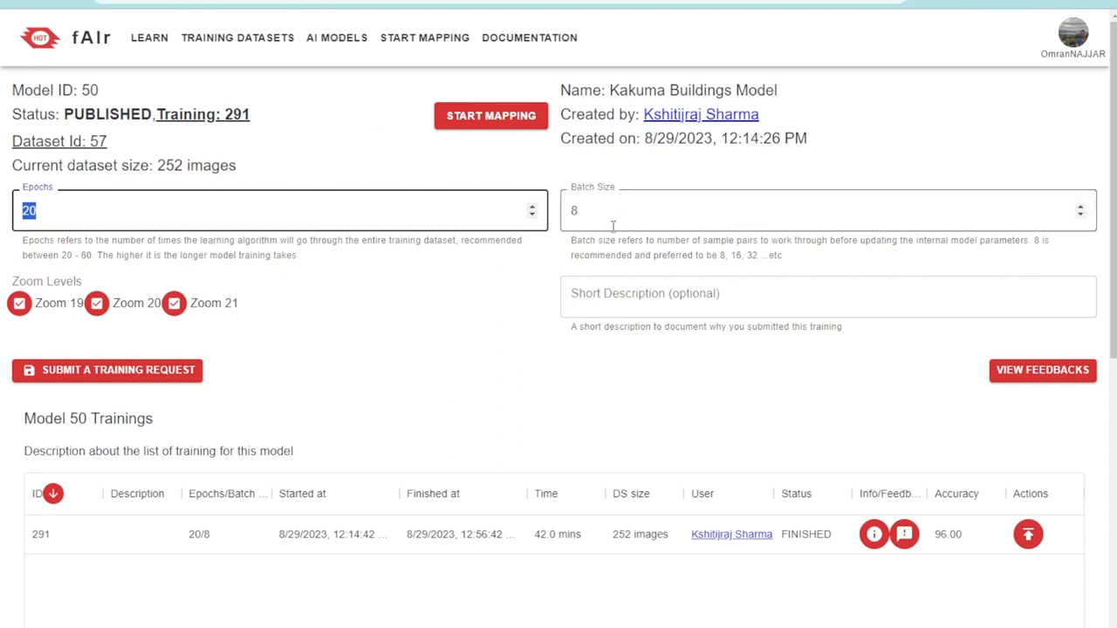
pyautogui.moveTo(602, 210); pyautogui.dragTo(558, 211)
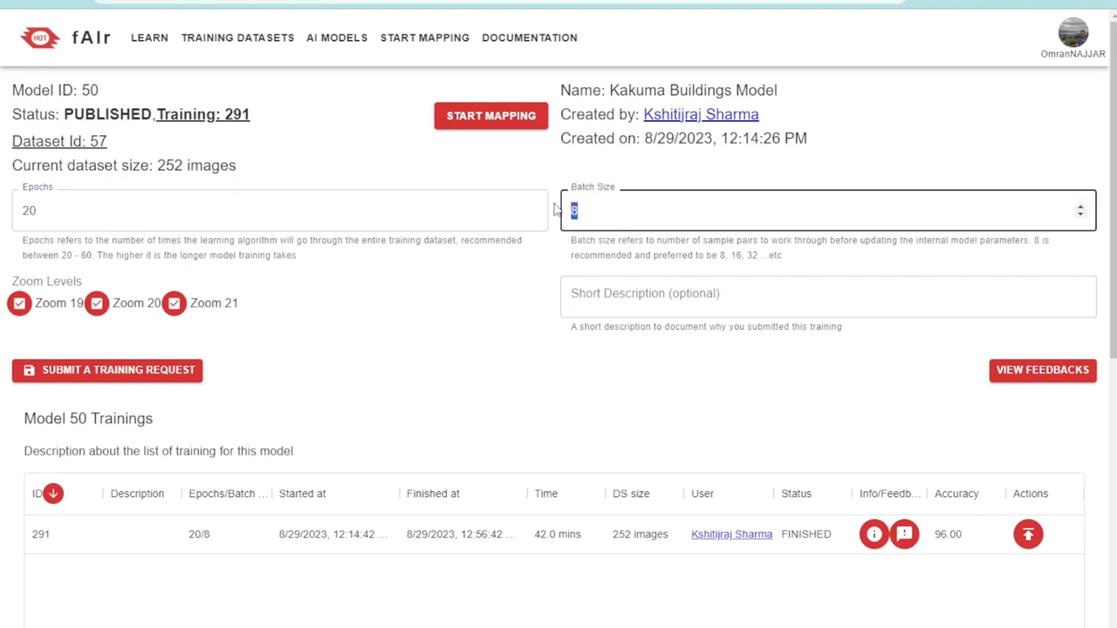
pyautogui.click(465, 306)
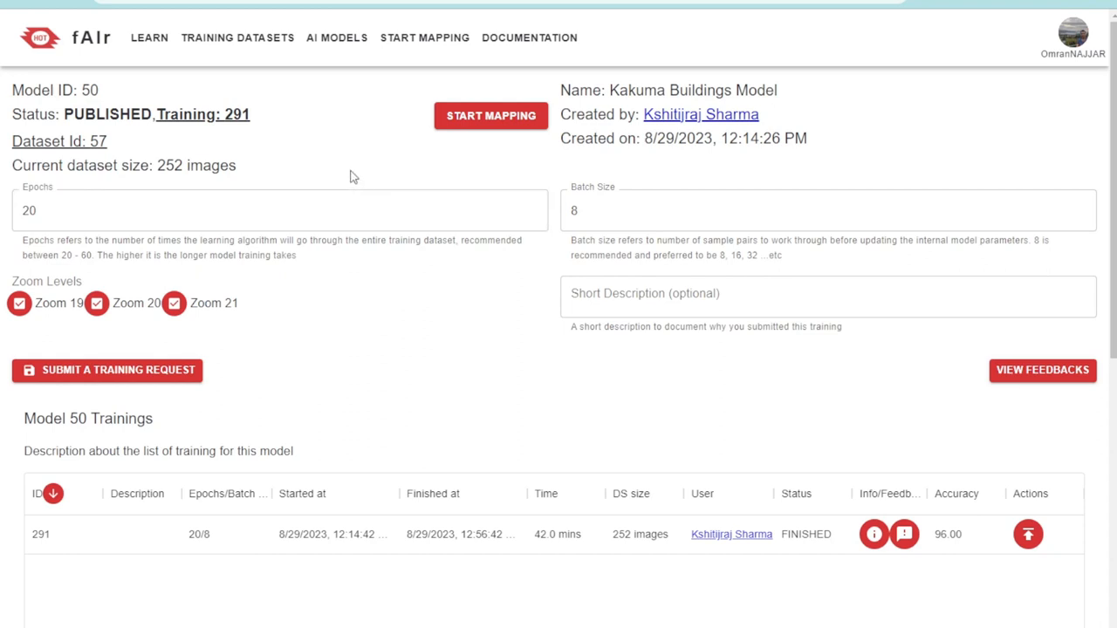
pyautogui.doubleClick(236, 210)
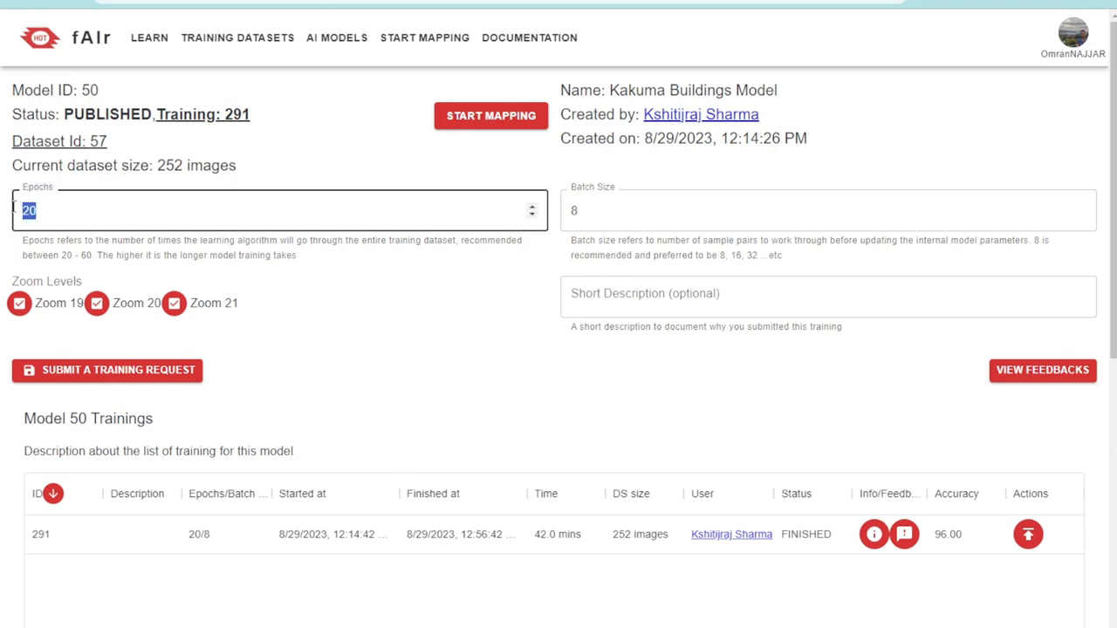
pyautogui.click(293, 346)
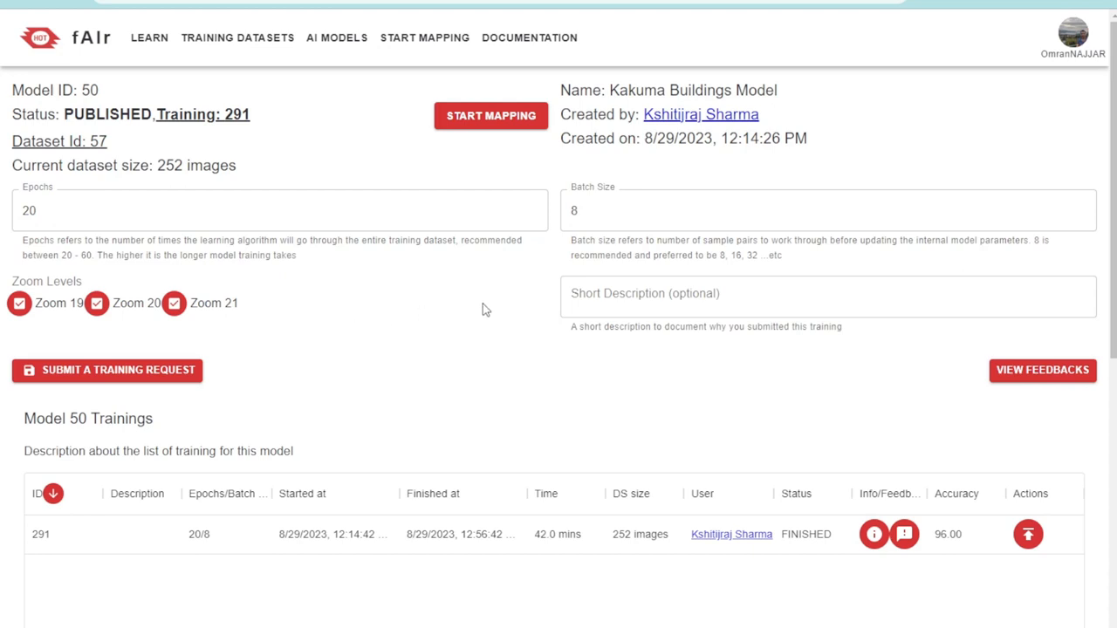
pyautogui.doubleClick(600, 210)
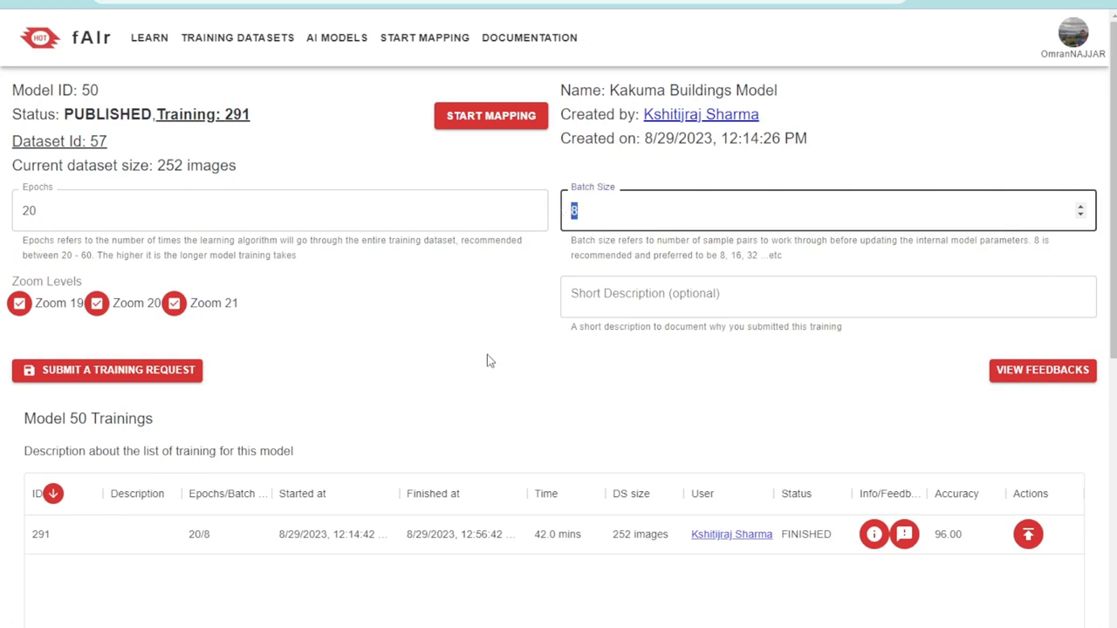
pyautogui.click(600, 212)
pyautogui.click(477, 339)
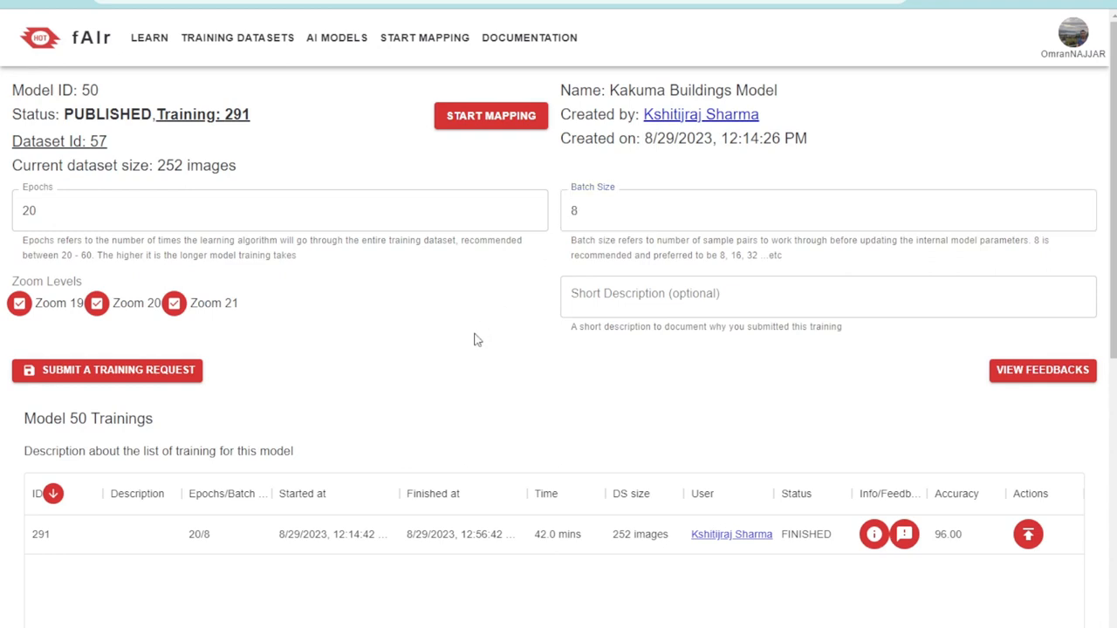
pyautogui.doubleClick(592, 210)
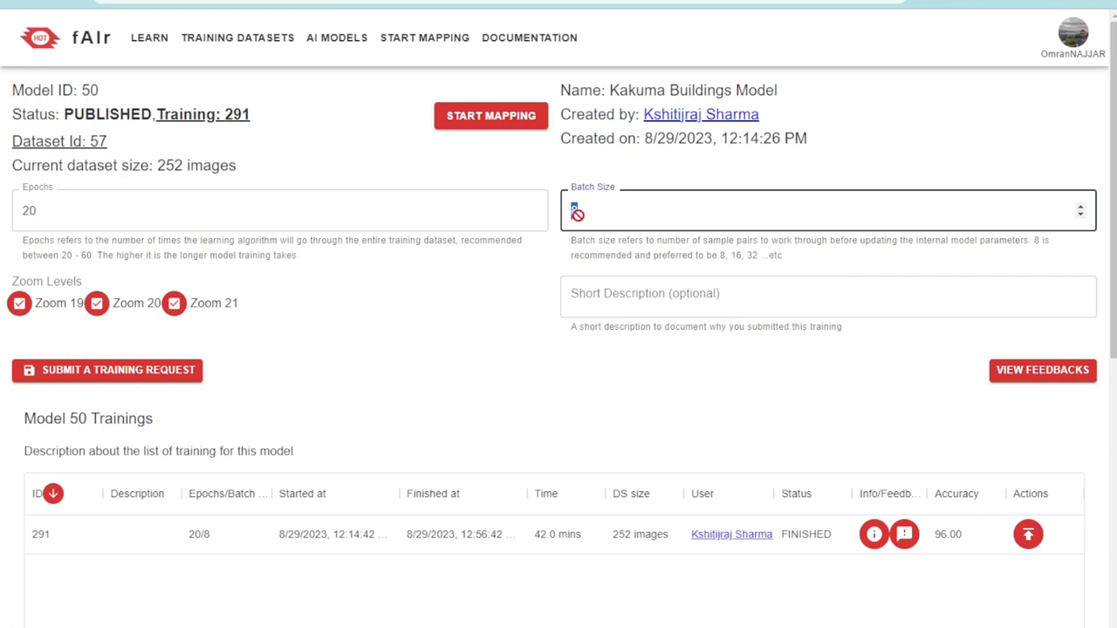
pyautogui.click(527, 302)
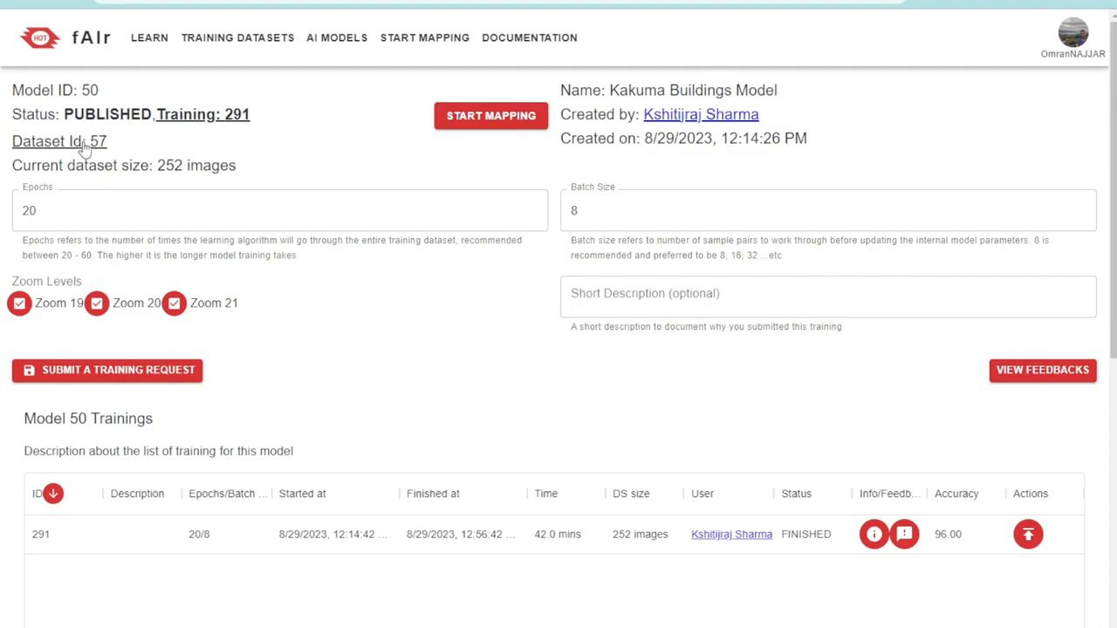
# Open the model's training dataset and examine the area of interest and its building labels at zoom levels from about 17 to 20
pyautogui.click(56, 147)
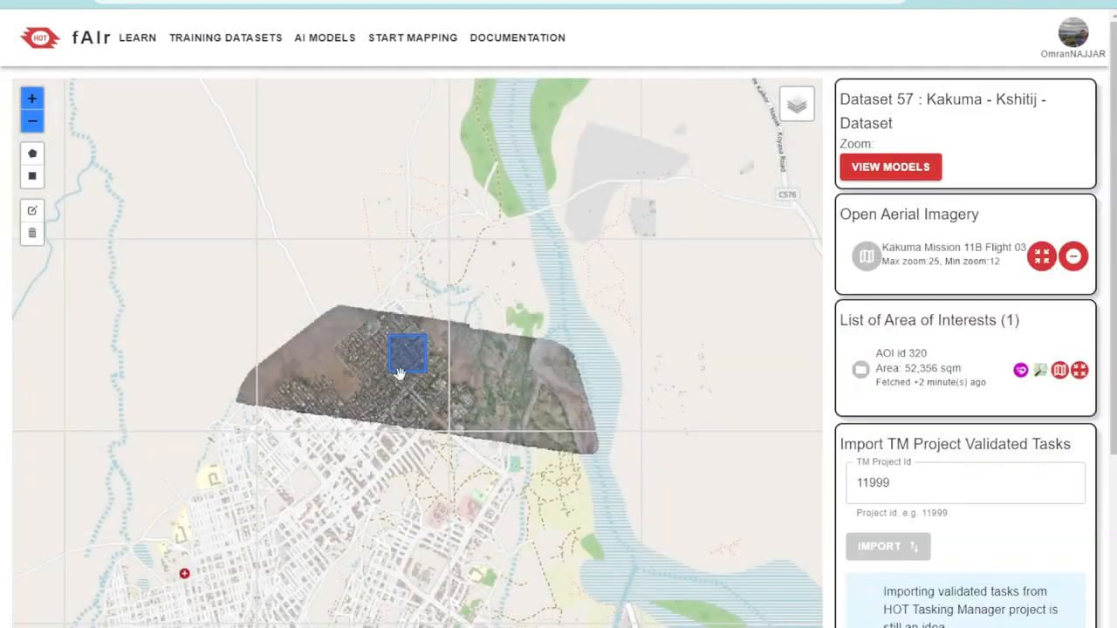
pyautogui.scroll(3, 404, 373)
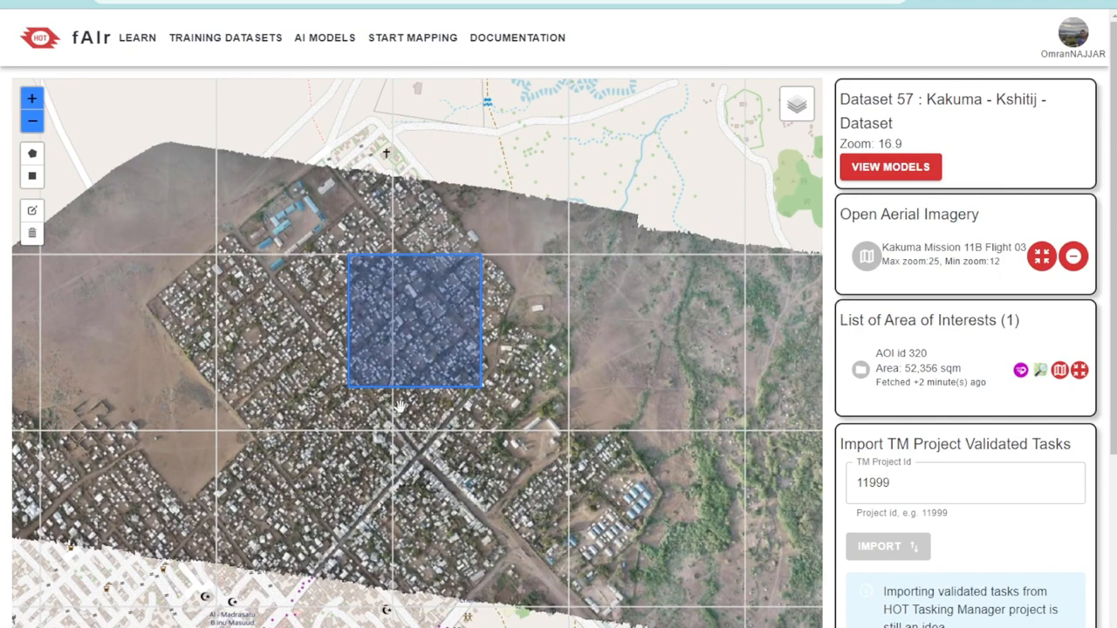
pyautogui.scroll(2, 331, 353)
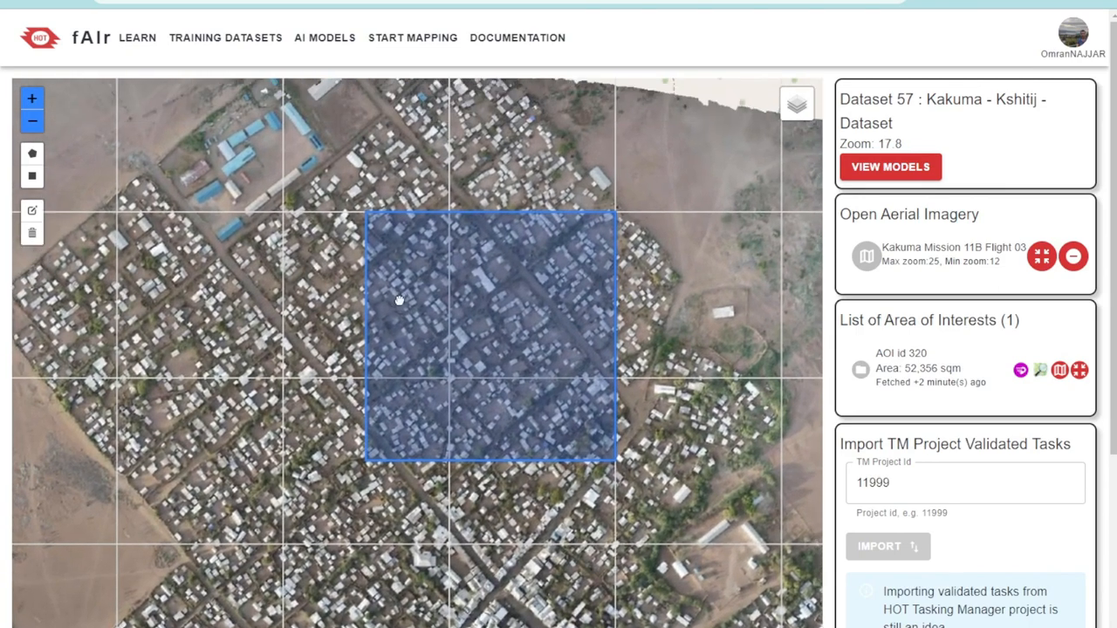
pyautogui.moveTo(399, 300); pyautogui.dragTo(401, 312)
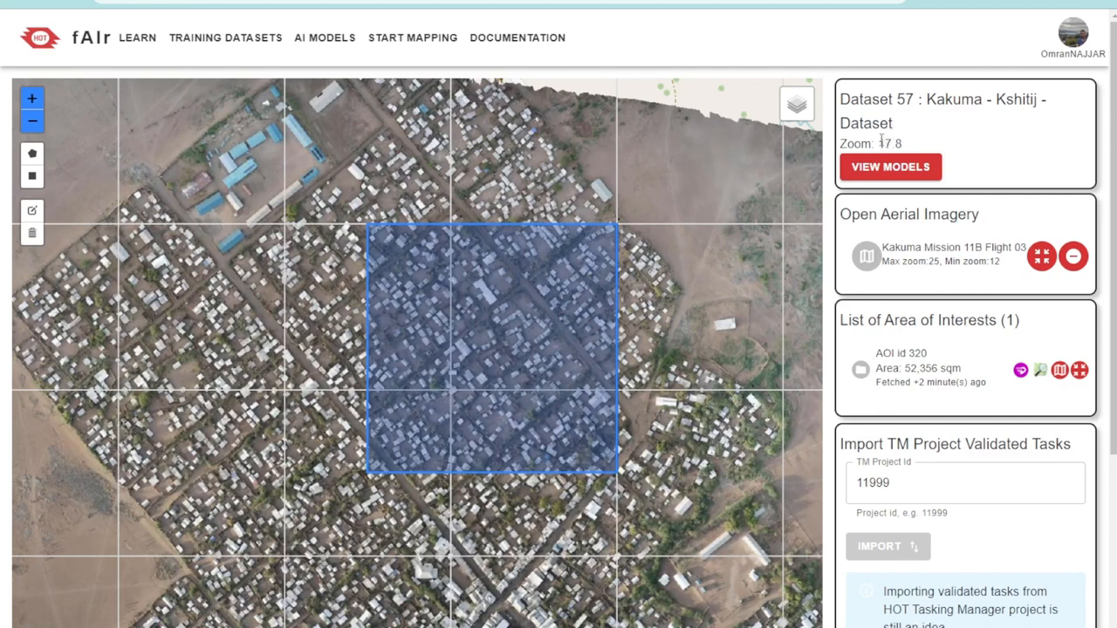
pyautogui.moveTo(878, 143); pyautogui.dragTo(895, 145)
pyautogui.scroll(1, 562, 291)
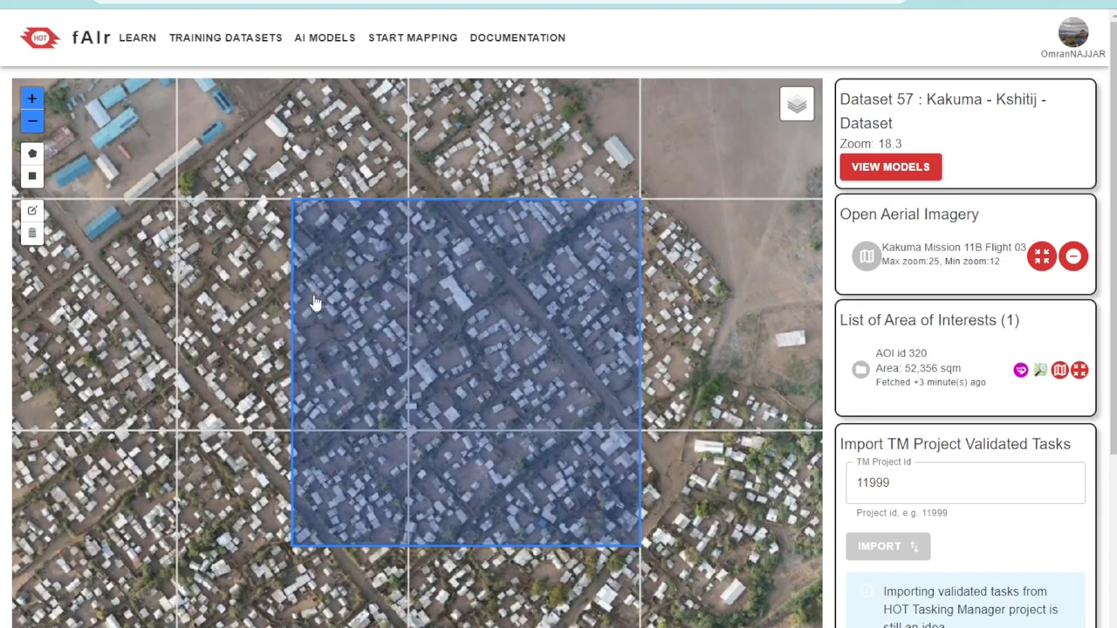
pyautogui.scroll(2, 315, 303)
pyautogui.scroll(2, 351, 297)
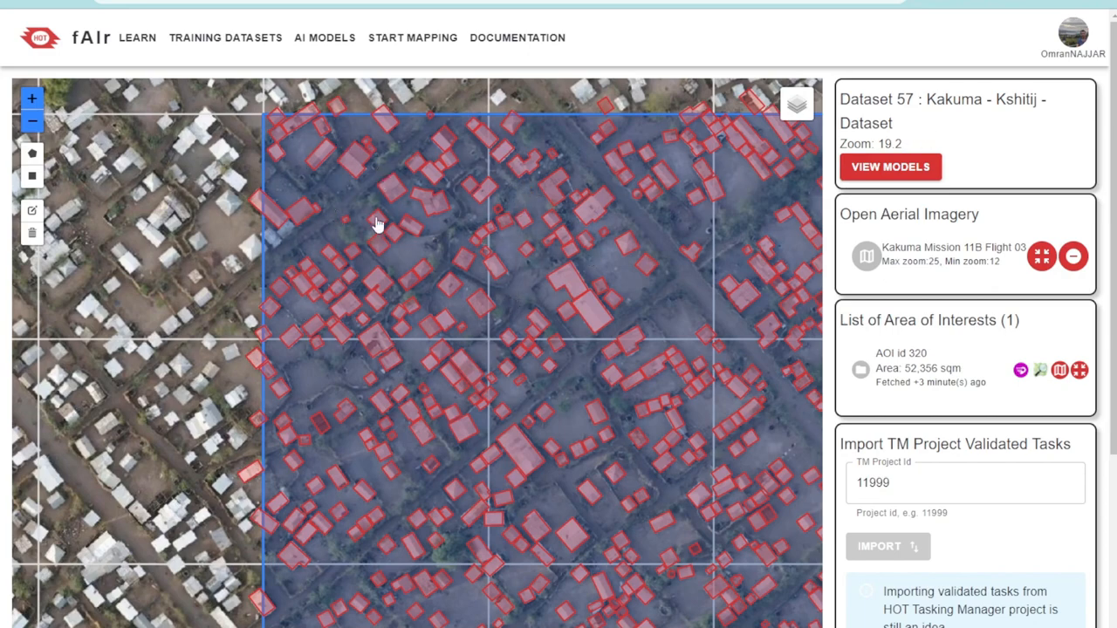
pyautogui.scroll(1, 377, 224)
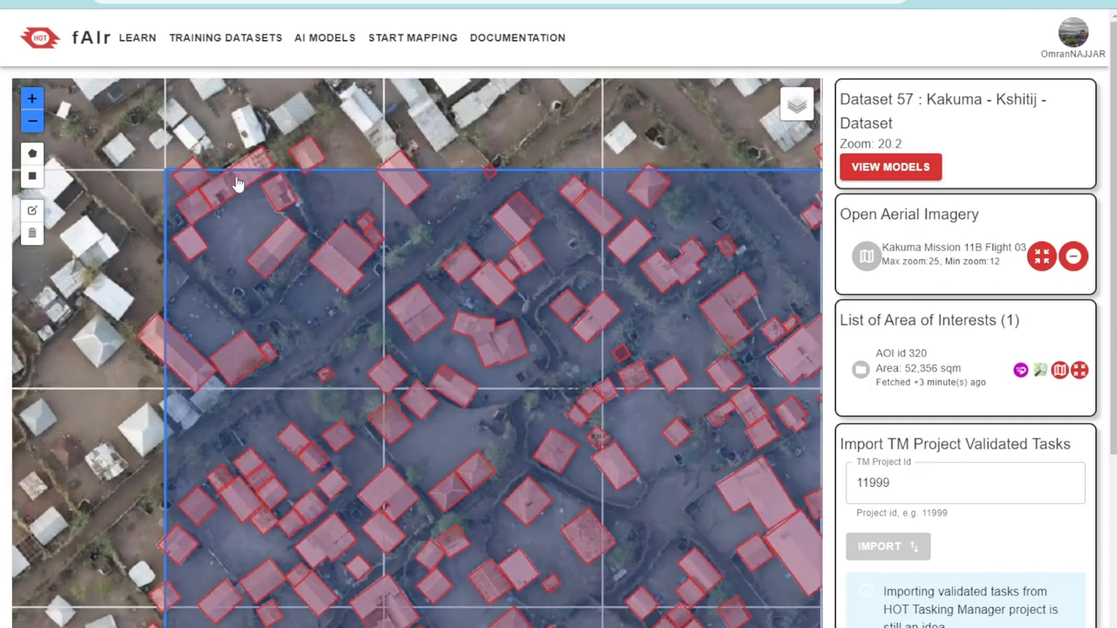
# Return to the Kakuma Buildings Model's details through the dataset's model list and review the training zoom levels 19, 20 and 21
pyautogui.click(894, 169)
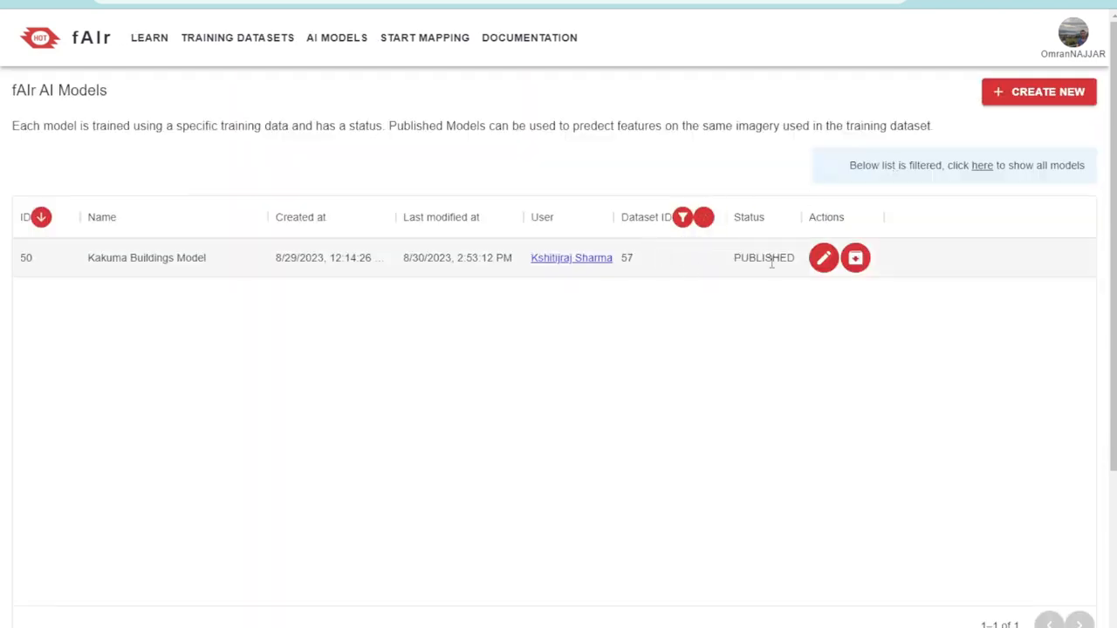
pyautogui.click(823, 258)
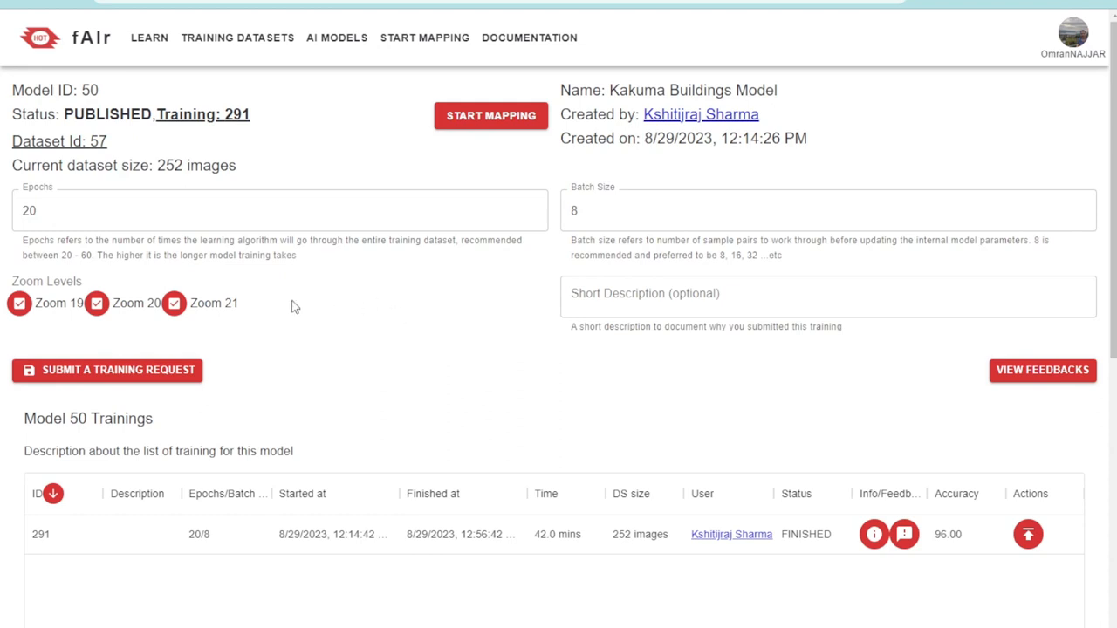
pyautogui.moveTo(288, 305); pyautogui.dragTo(13, 305)
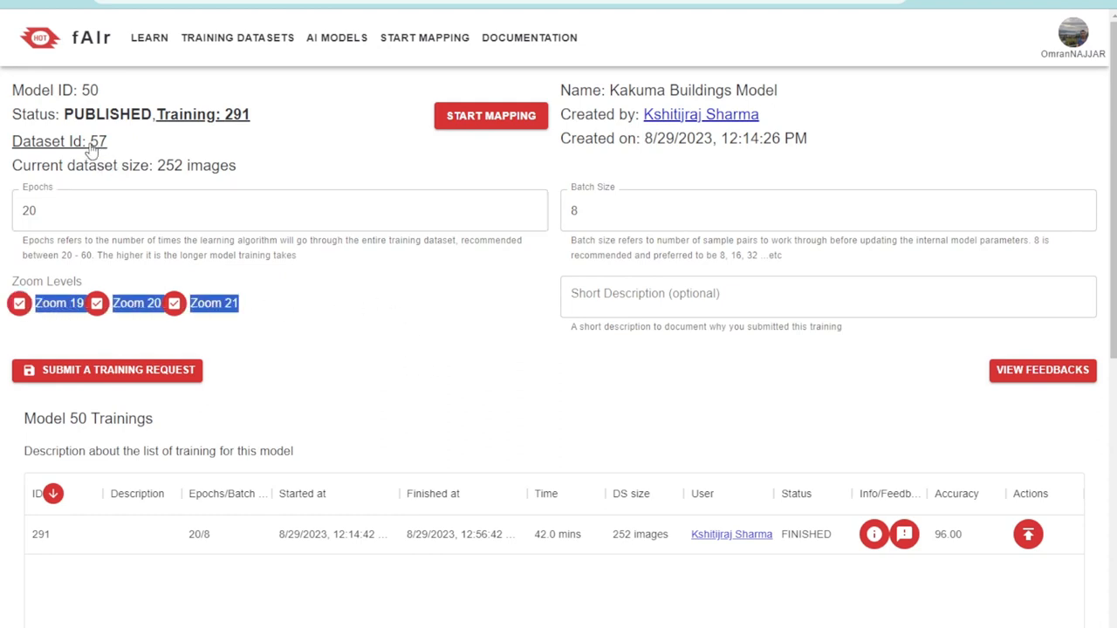
pyautogui.click(391, 351)
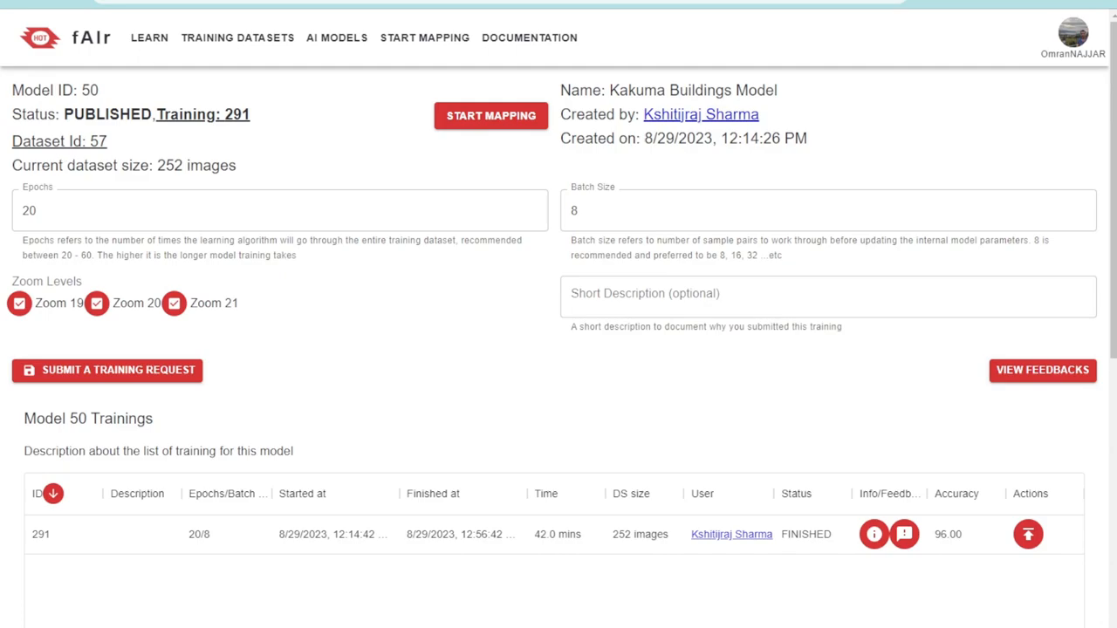
# Reopen the model's training dataset and examine the area of interest's buildings at about zoom level 19
pyautogui.click(103, 142)
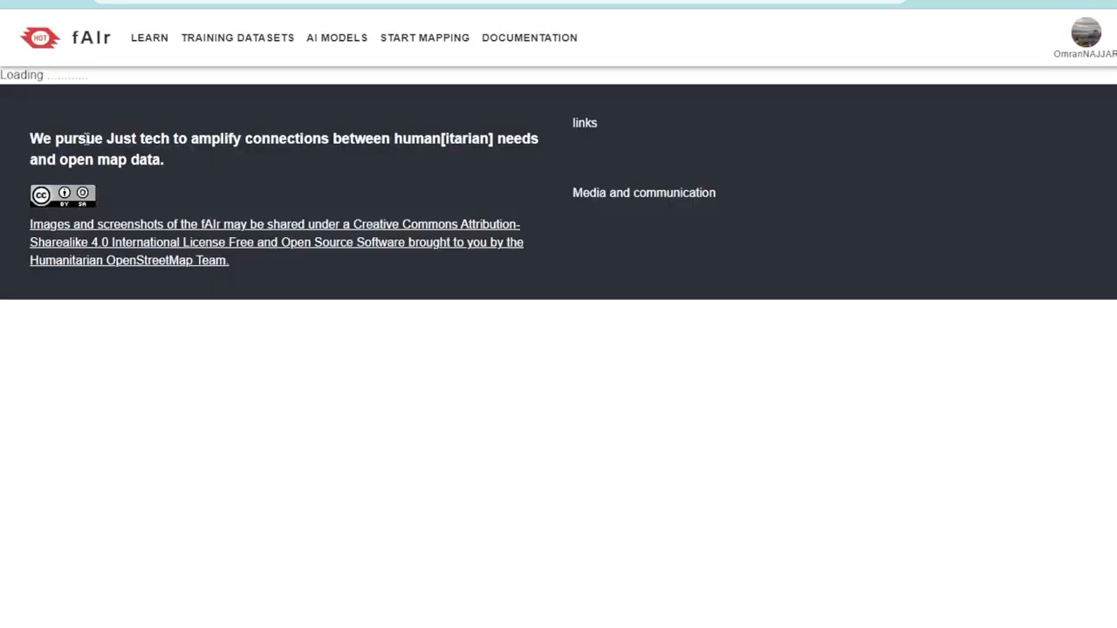
pyautogui.scroll(5, 292, 397)
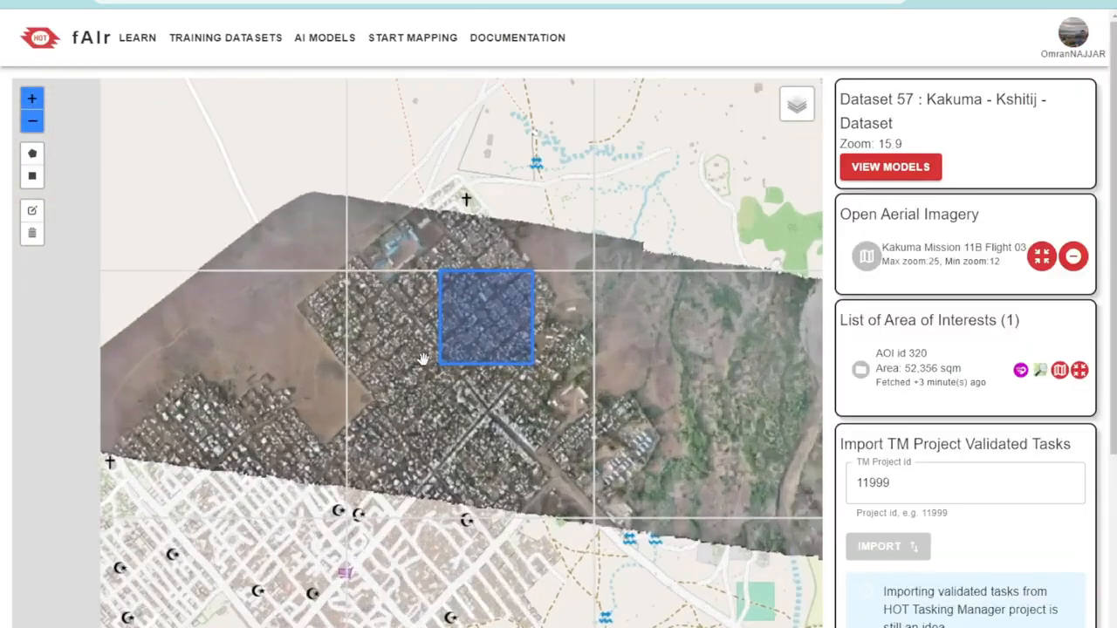
pyautogui.scroll(3, 585, 311)
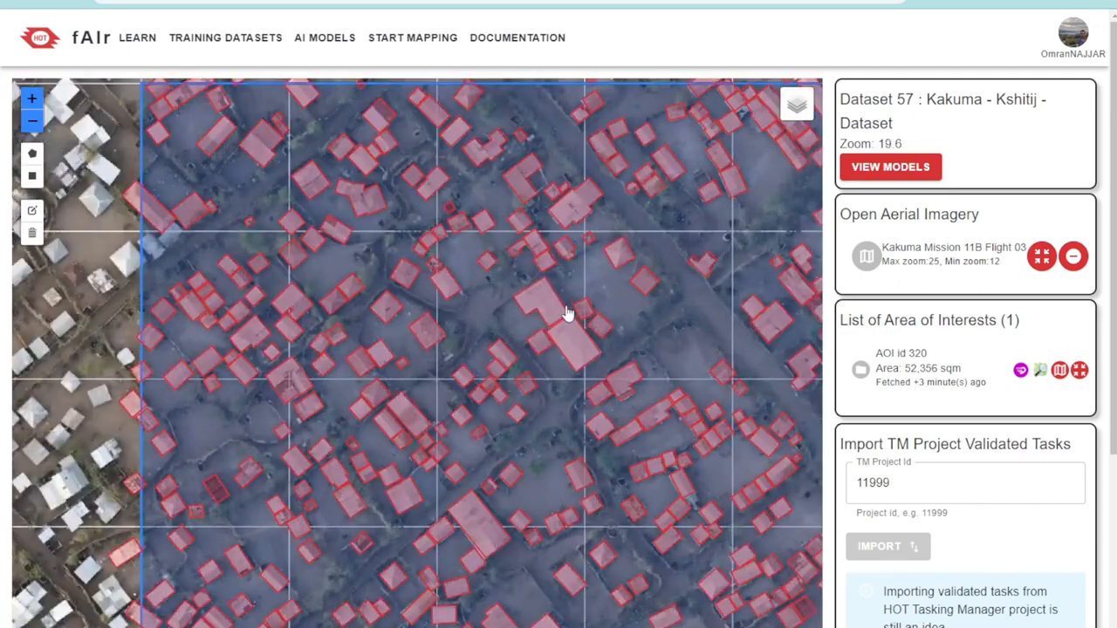
pyautogui.scroll(-1, 522, 301)
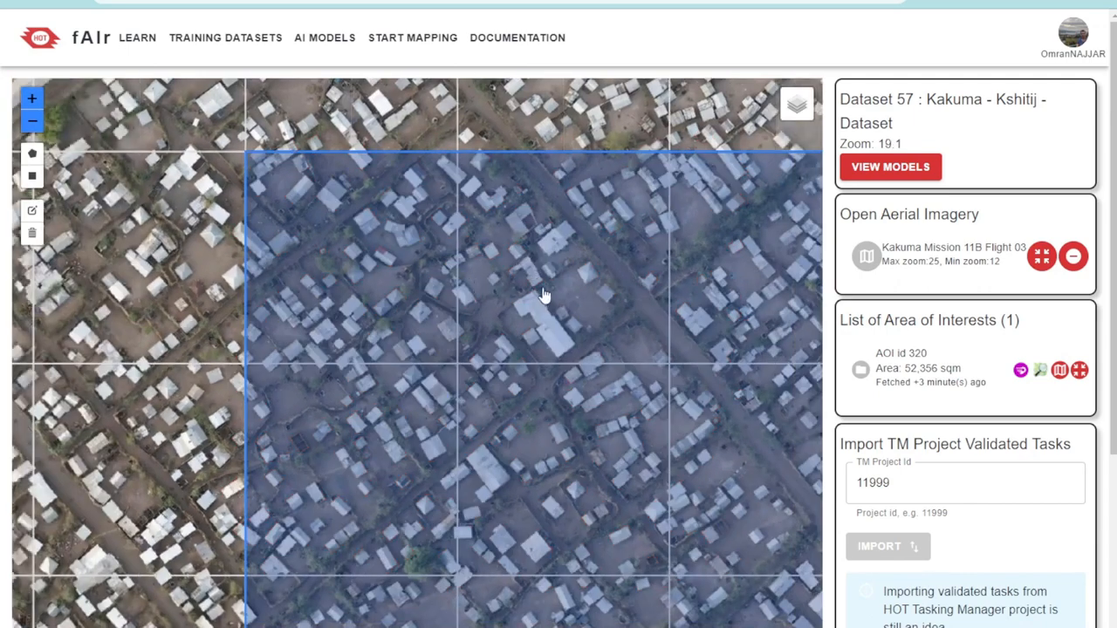
pyautogui.moveTo(625, 332); pyautogui.dragTo(504, 343)
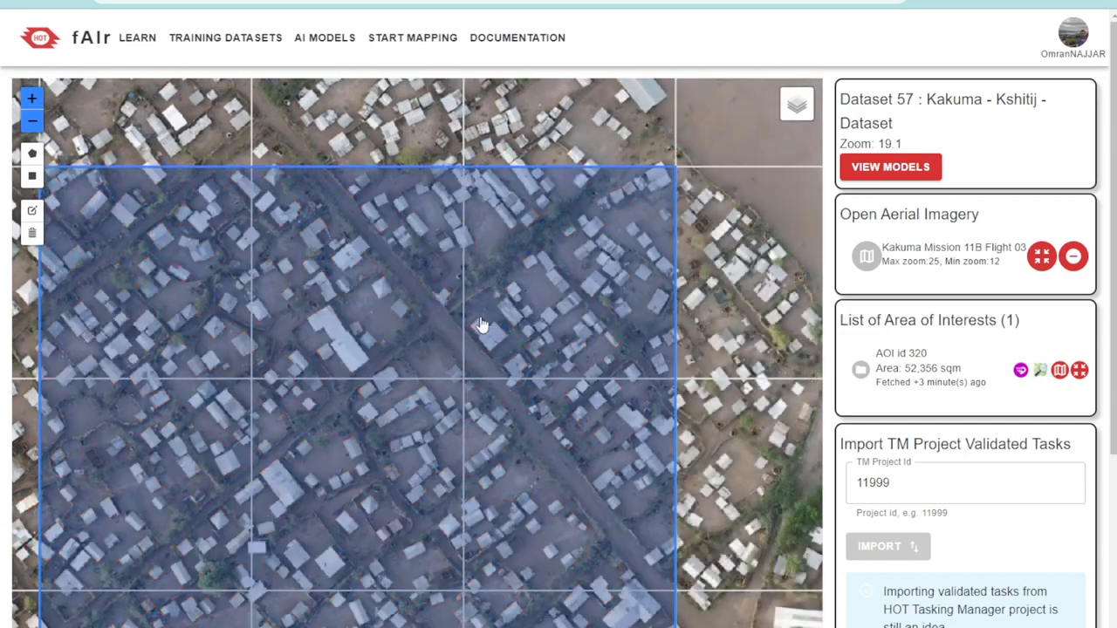
# Examine the building labels inside the area of interest up close at zoom levels from about 19 to 23
pyautogui.scroll(1, 627, 246)
pyautogui.scroll(5, 627, 246)
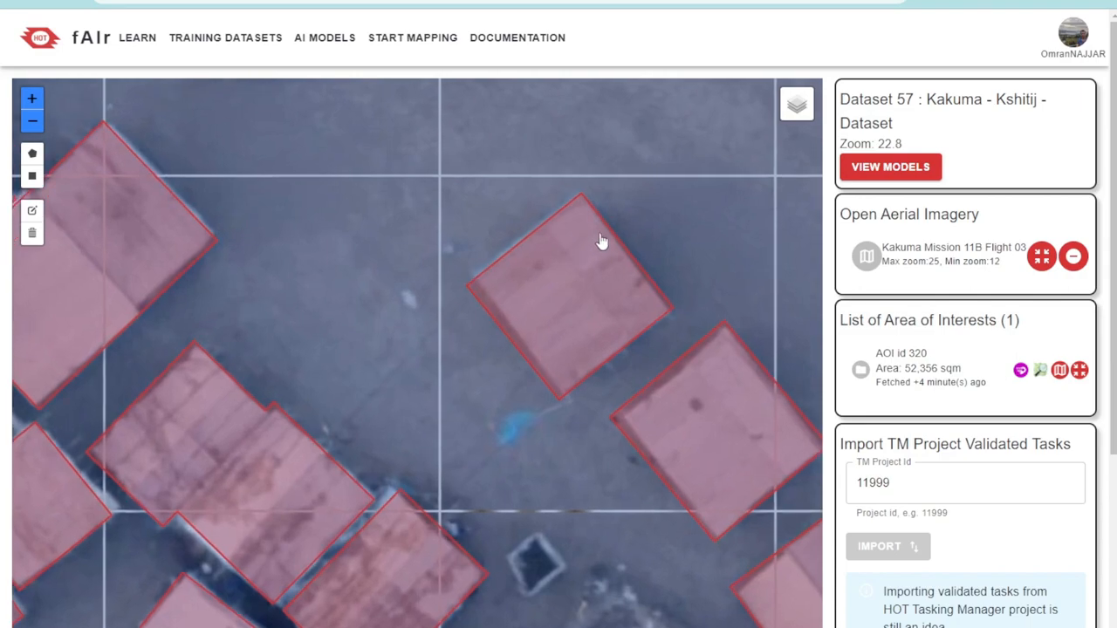
pyautogui.scroll(1, 591, 212)
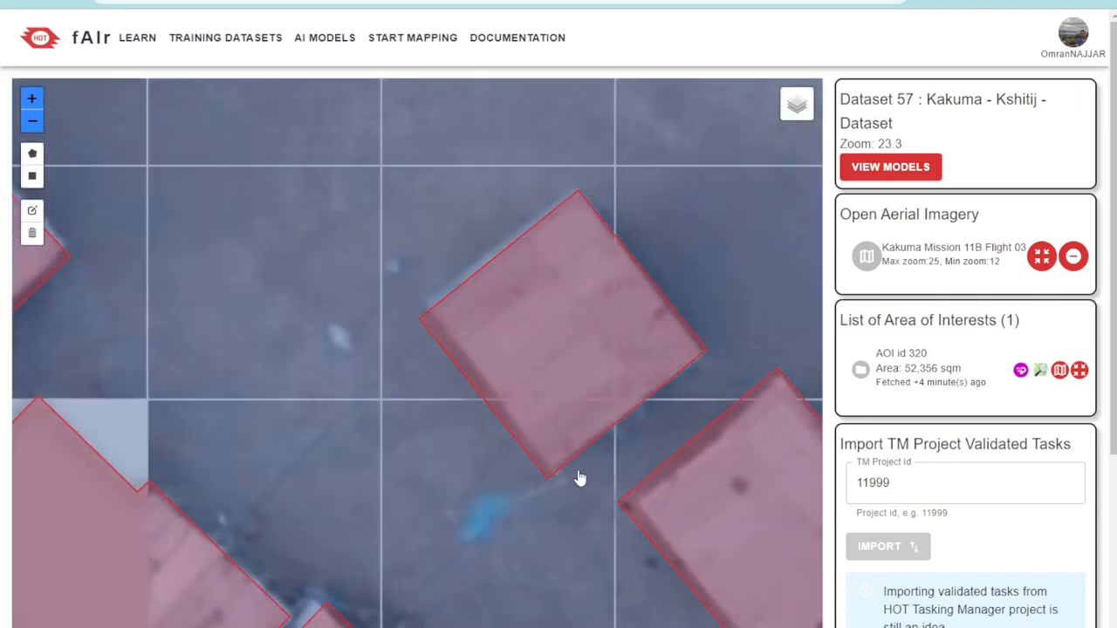
pyautogui.scroll(-1, 501, 369)
pyautogui.scroll(-2, 583, 332)
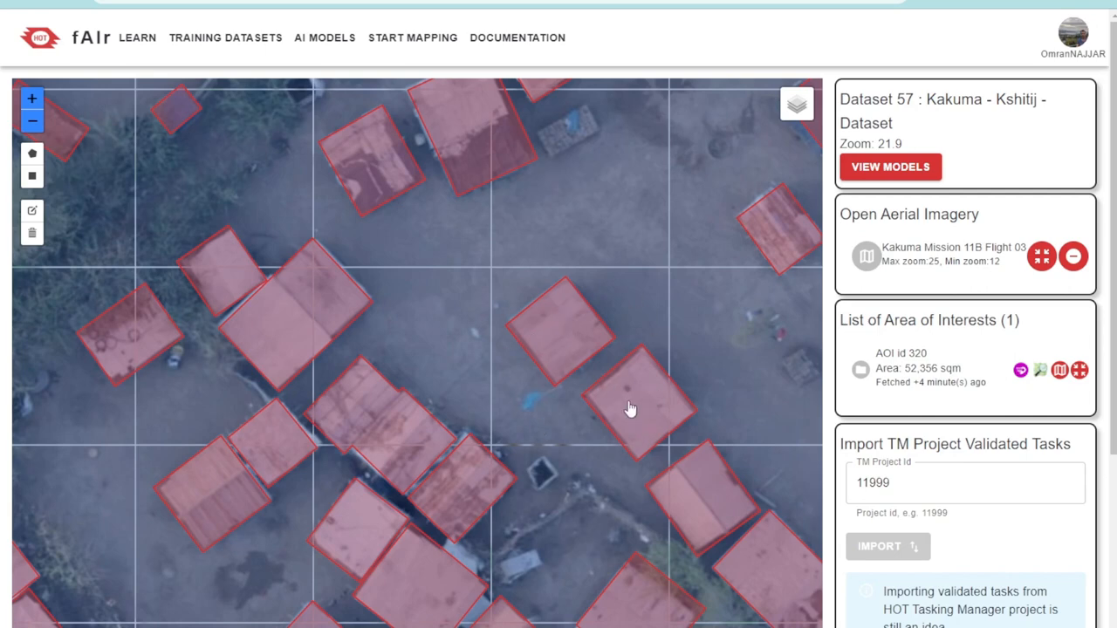
pyautogui.scroll(1, 615, 390)
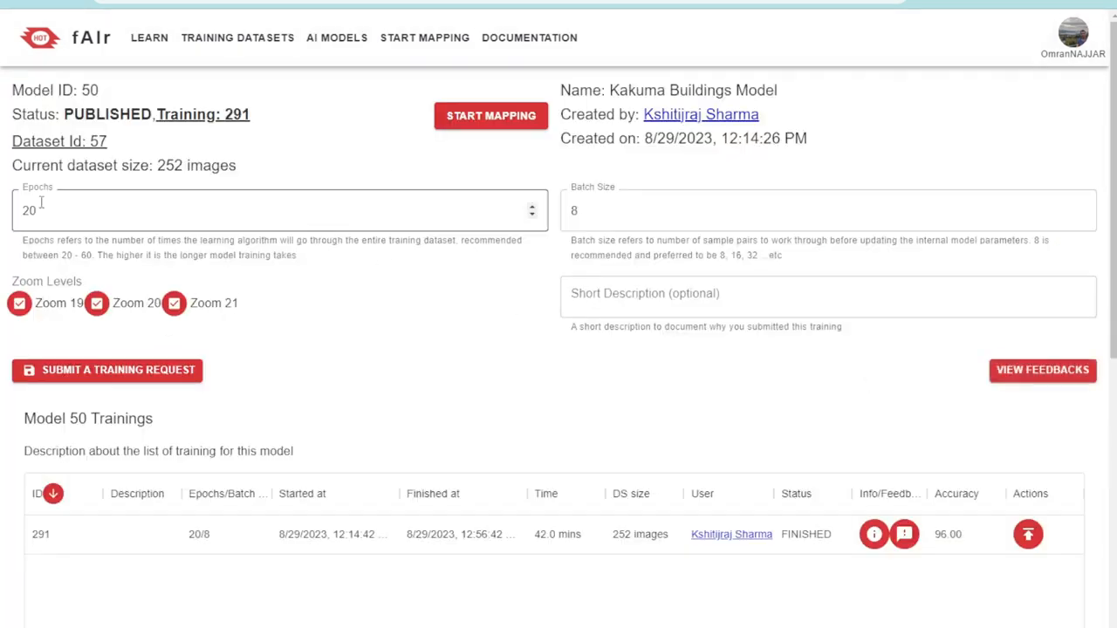
# Submit a training request for the Kakuma Buildings Model with 20 epochs, batch size 8 and zoom levels 19, 20 and 21
pyautogui.click(41, 203)
pyautogui.doubleClick(41, 202)
pyautogui.click(146, 378)
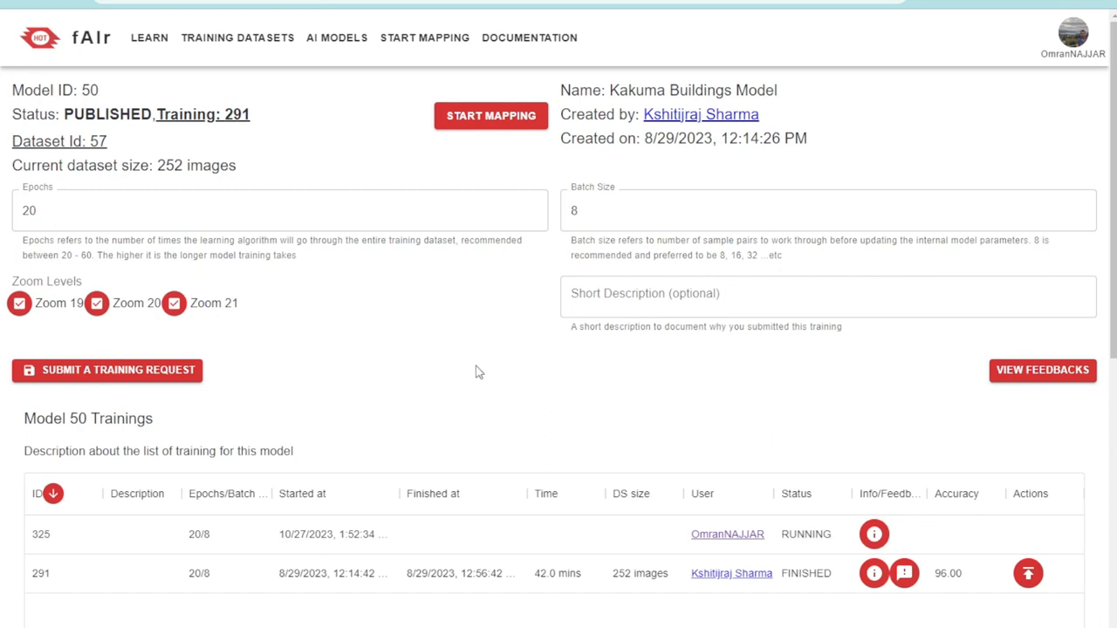
# Open the details of training 325, review its status and download log, and close them
pyautogui.click(875, 538)
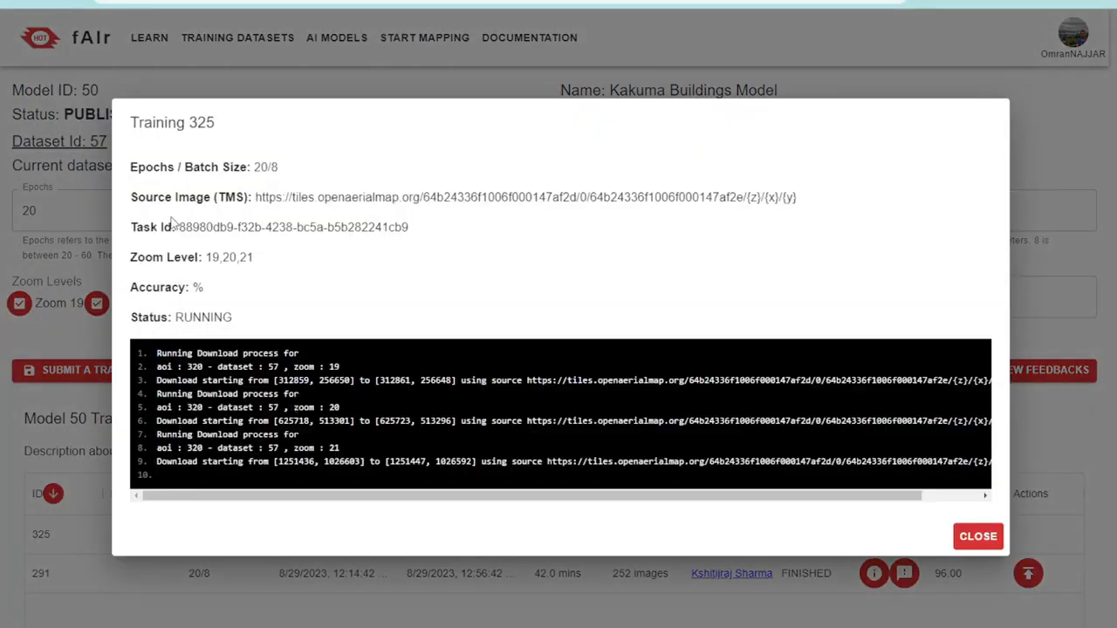
pyautogui.moveTo(178, 316); pyautogui.dragTo(245, 323)
pyautogui.click(298, 407)
pyautogui.moveTo(156, 353); pyautogui.dragTo(319, 452)
pyautogui.click(320, 451)
pyautogui.moveTo(544, 496); pyautogui.dragTo(489, 500)
pyautogui.click(983, 541)
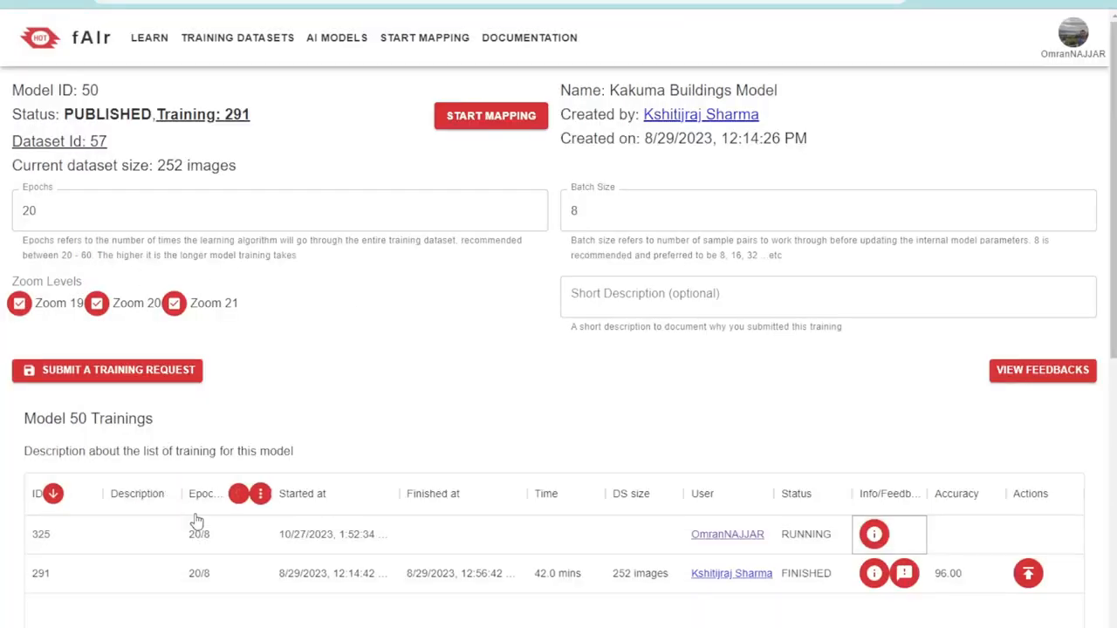
# Review the epochs and batch size of training 325 against the training request's batch size setting
pyautogui.click(193, 536)
pyautogui.click(482, 427)
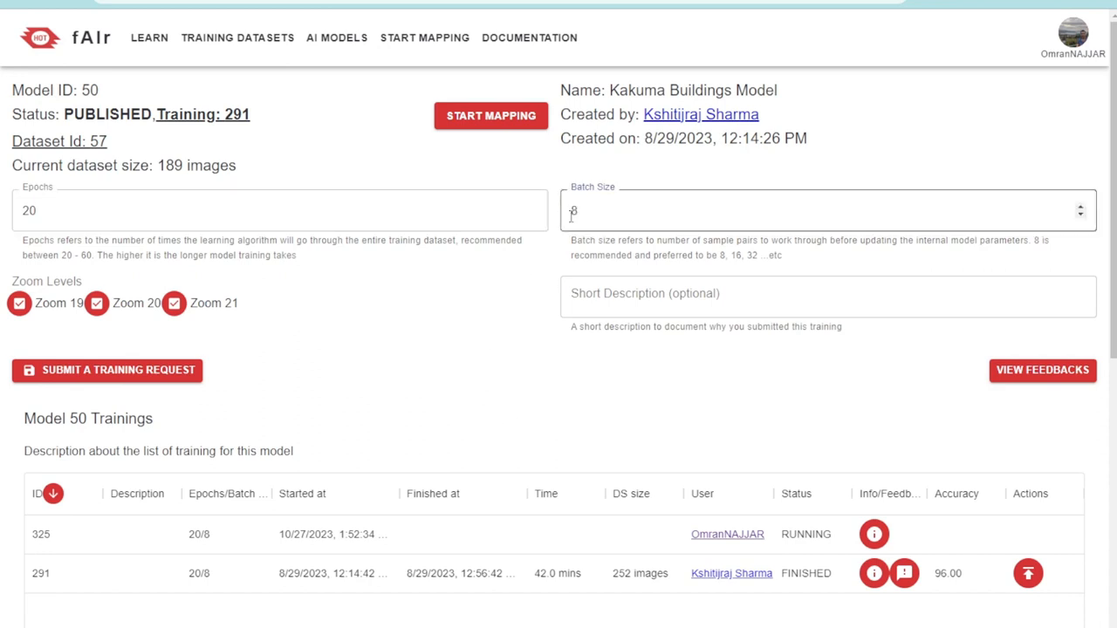
pyautogui.moveTo(590, 212); pyautogui.dragTo(557, 214)
pyautogui.click(424, 382)
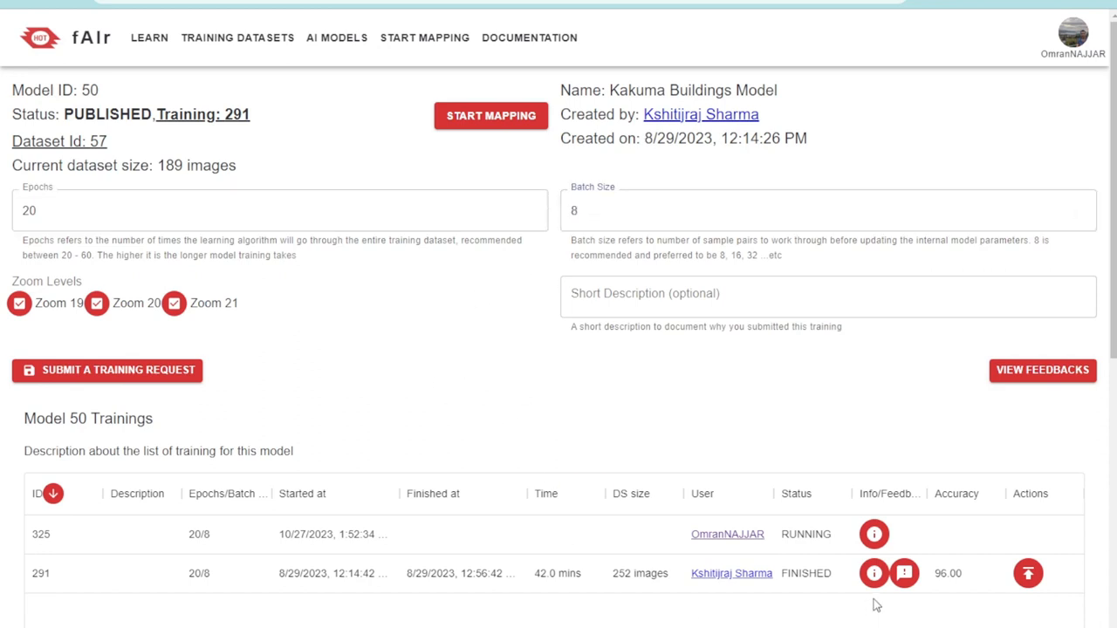
# Review the duration and dataset size of training 291 and compare them with the model's current dataset size
pyautogui.moveTo(991, 580); pyautogui.dragTo(209, 579)
pyautogui.click(492, 615)
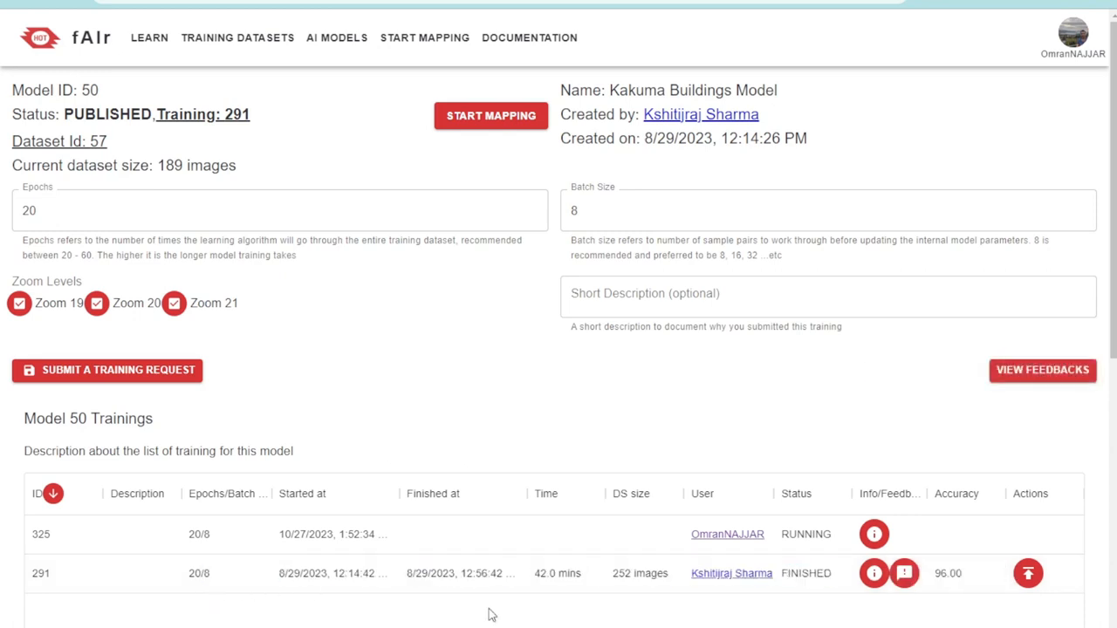
pyautogui.click(539, 574)
pyautogui.doubleClick(536, 574)
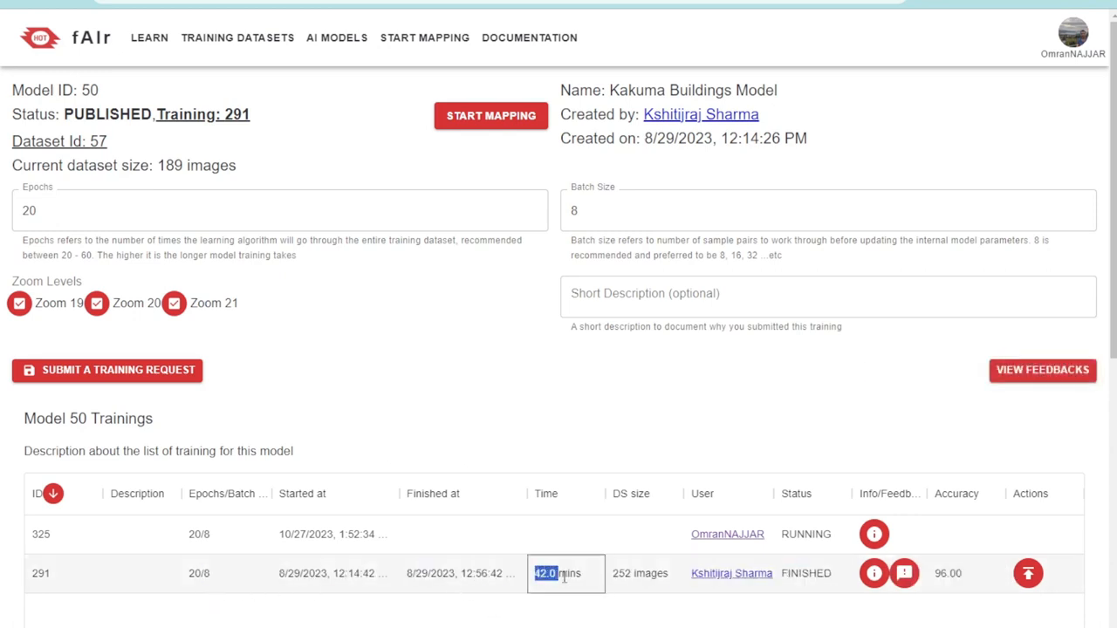
pyautogui.click(592, 616)
pyautogui.doubleClick(618, 574)
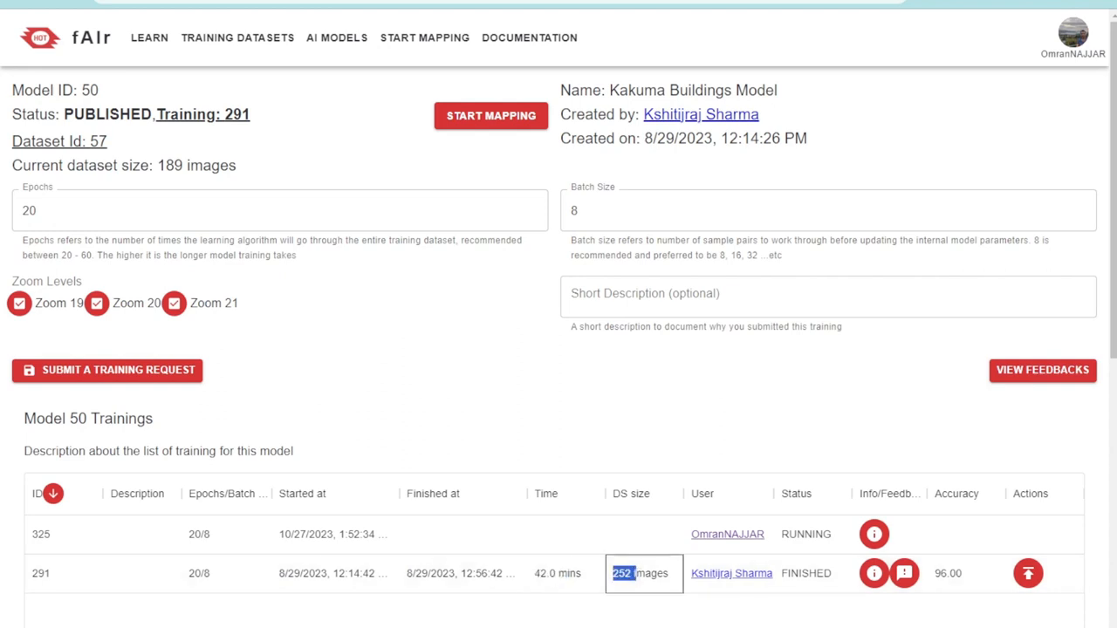
pyautogui.click(635, 619)
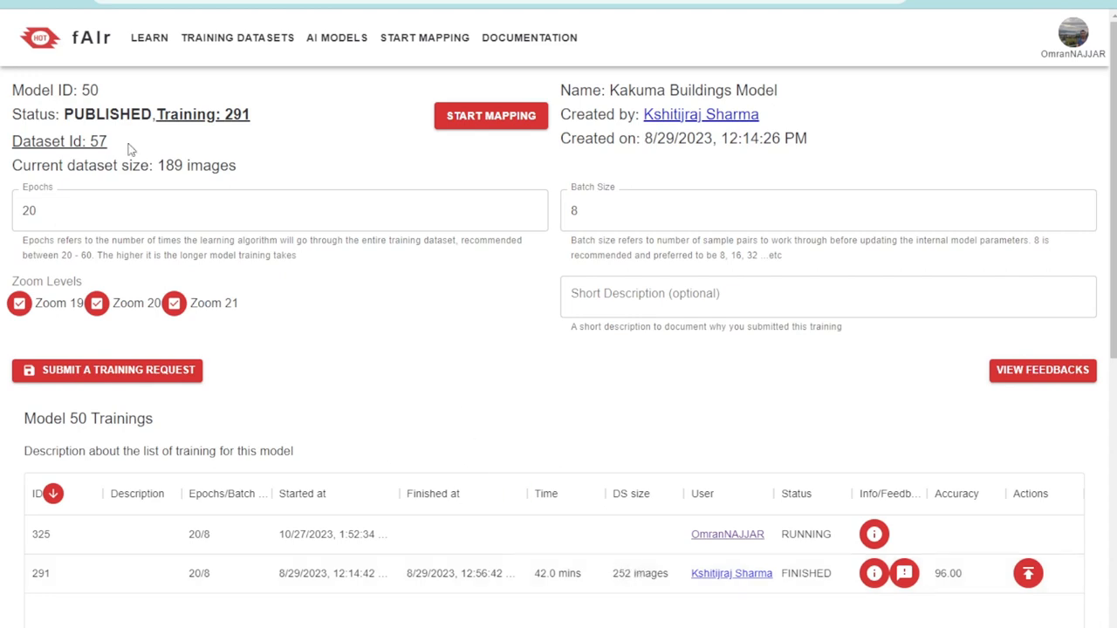
pyautogui.moveTo(160, 166); pyautogui.dragTo(182, 166)
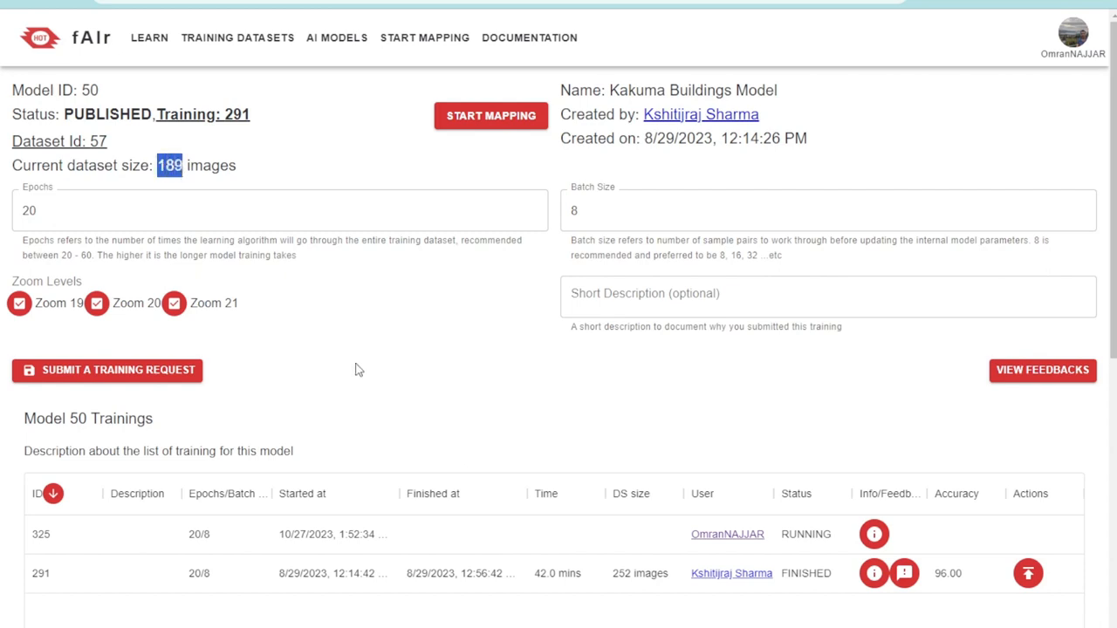
pyautogui.click(428, 373)
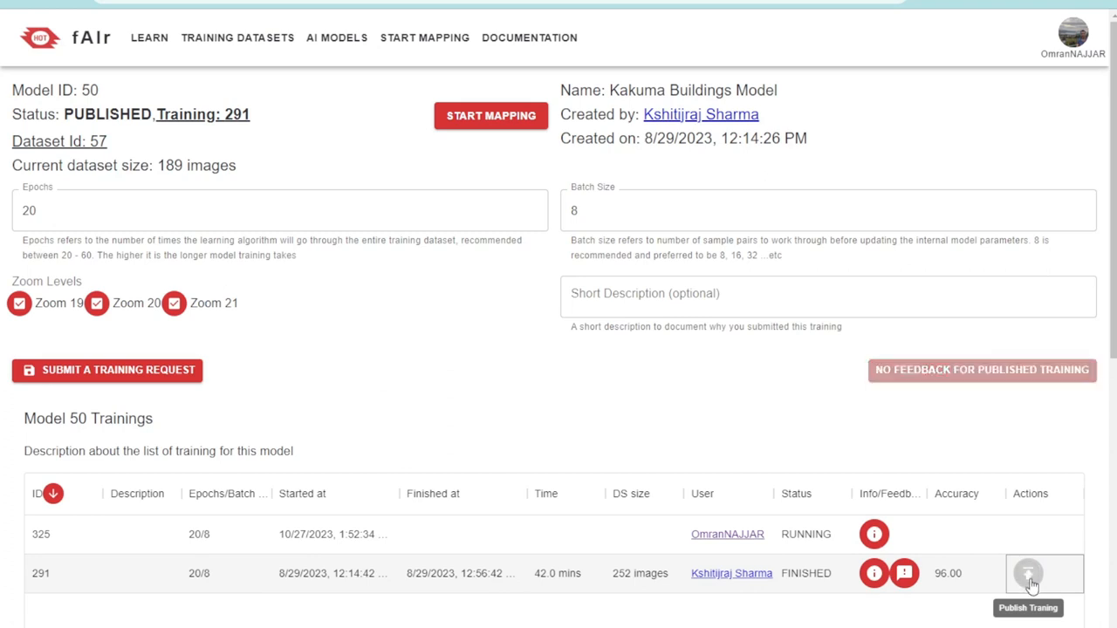
# Publish training 291 and check its ID against the published training in the model's status
pyautogui.doubleClick(54, 576)
pyautogui.moveTo(254, 117); pyautogui.dragTo(158, 116)
pyautogui.click(310, 144)
# Start mapping with the published model and run a building prediction on the Kakuma settlement imagery at zoom level 21
pyautogui.click(496, 119)
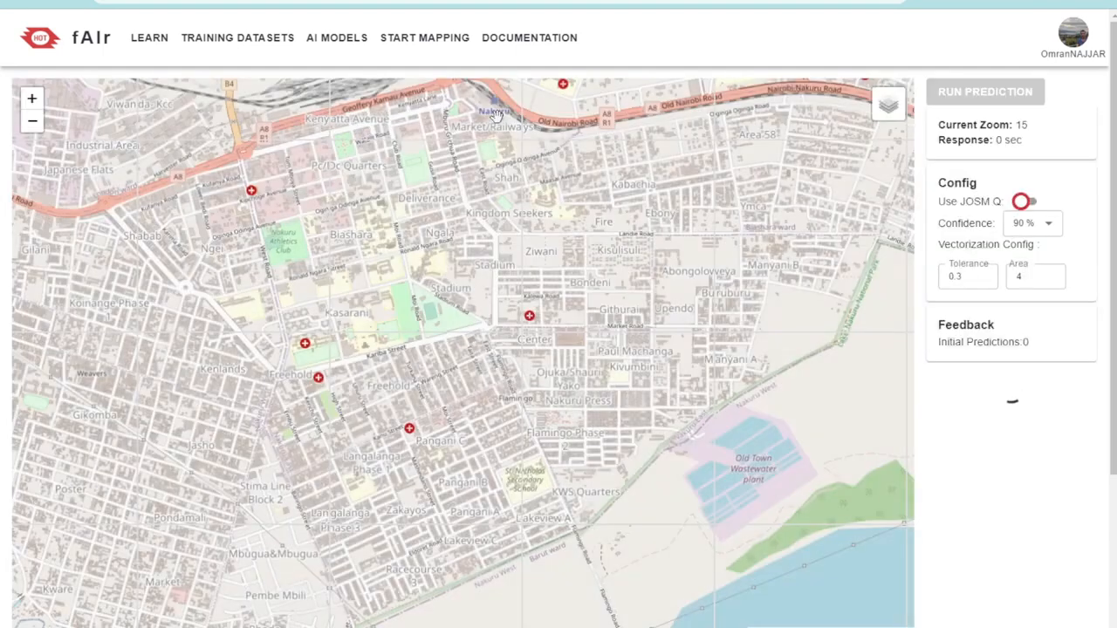
pyautogui.scroll(-2, 684, 264)
pyautogui.scroll(-2, 548, 345)
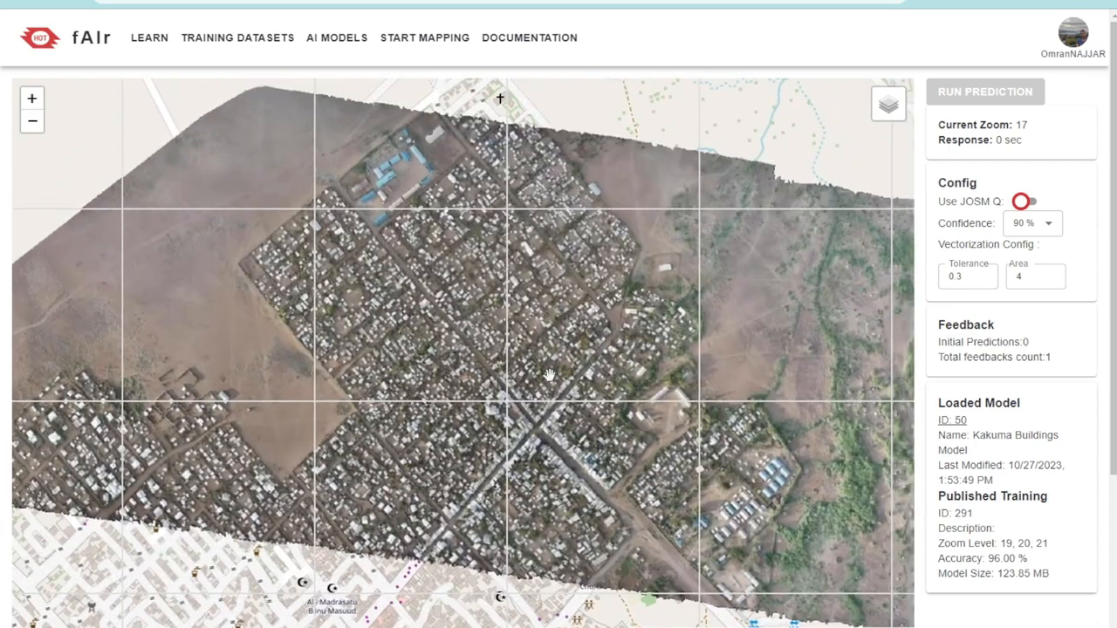
pyautogui.scroll(-1, 548, 297)
pyautogui.moveTo(548, 289); pyautogui.dragTo(544, 238)
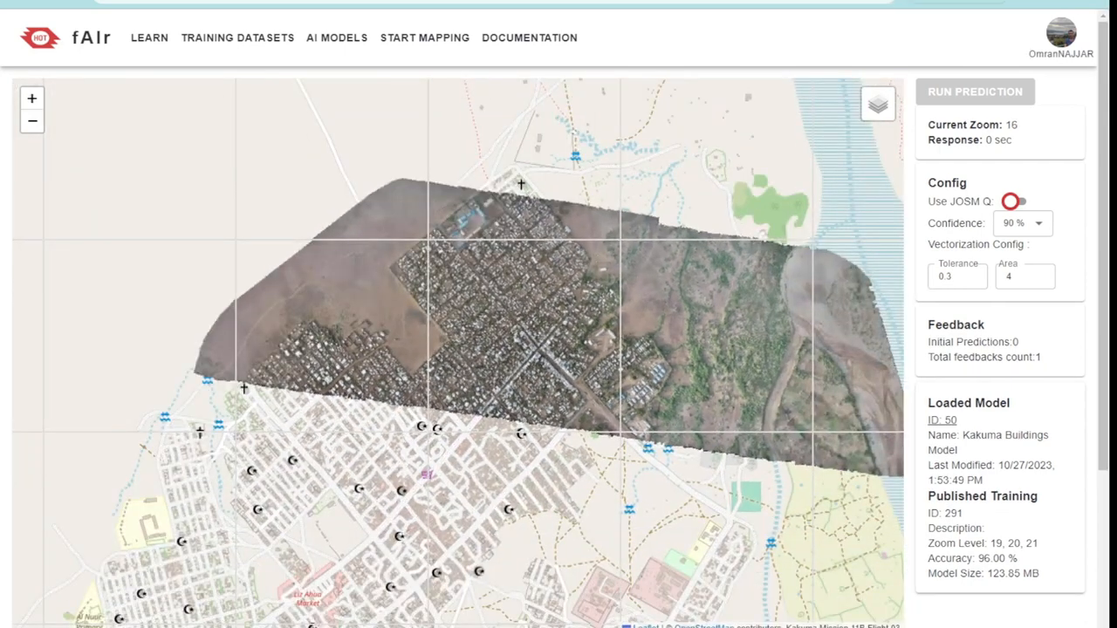
pyautogui.moveTo(554, 337); pyautogui.dragTo(478, 295)
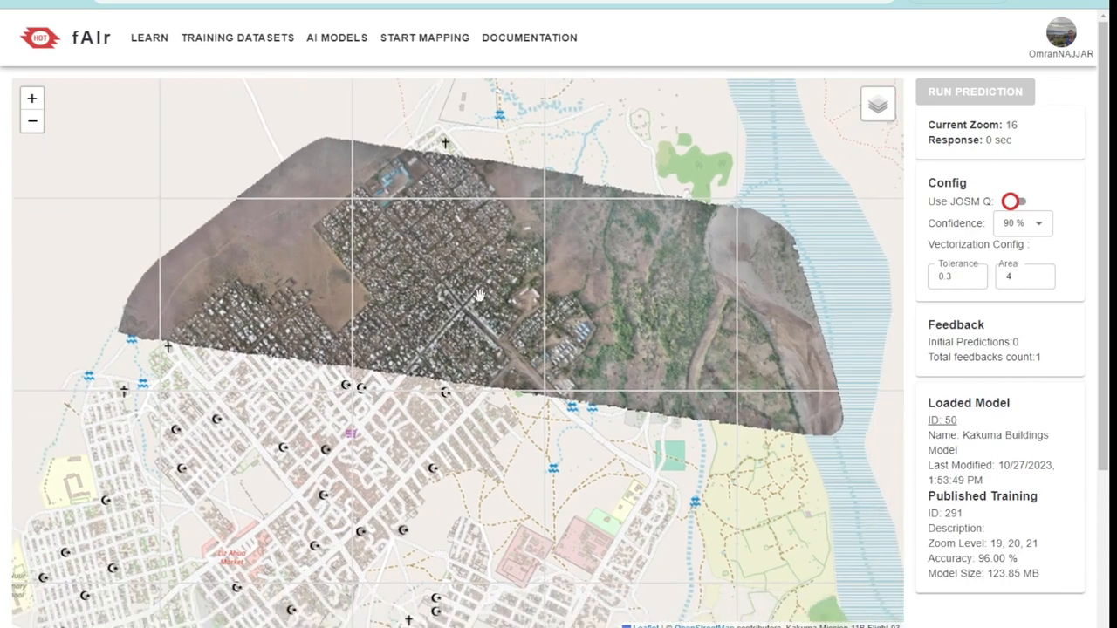
pyautogui.scroll(4, 524, 389)
pyautogui.scroll(4, 527, 392)
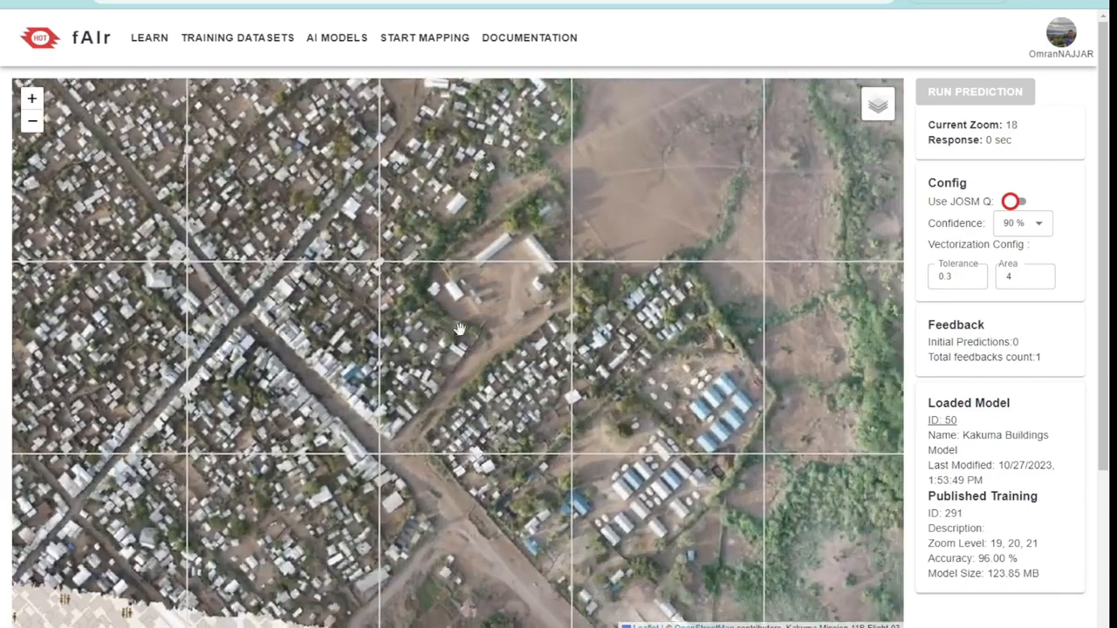
pyautogui.scroll(2, 561, 386)
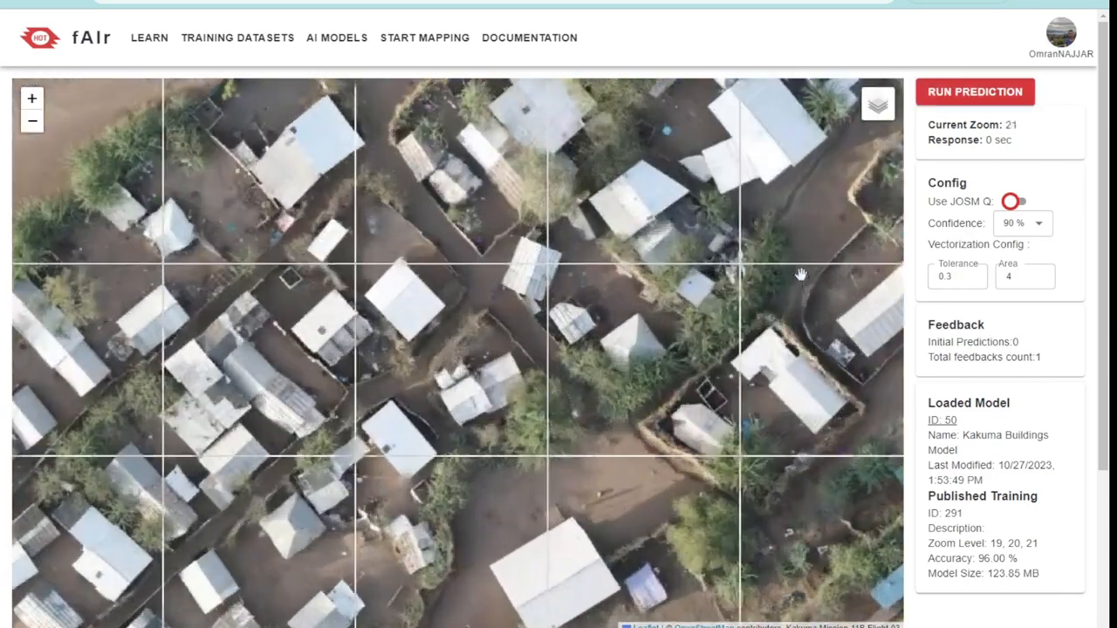
pyautogui.click(980, 91)
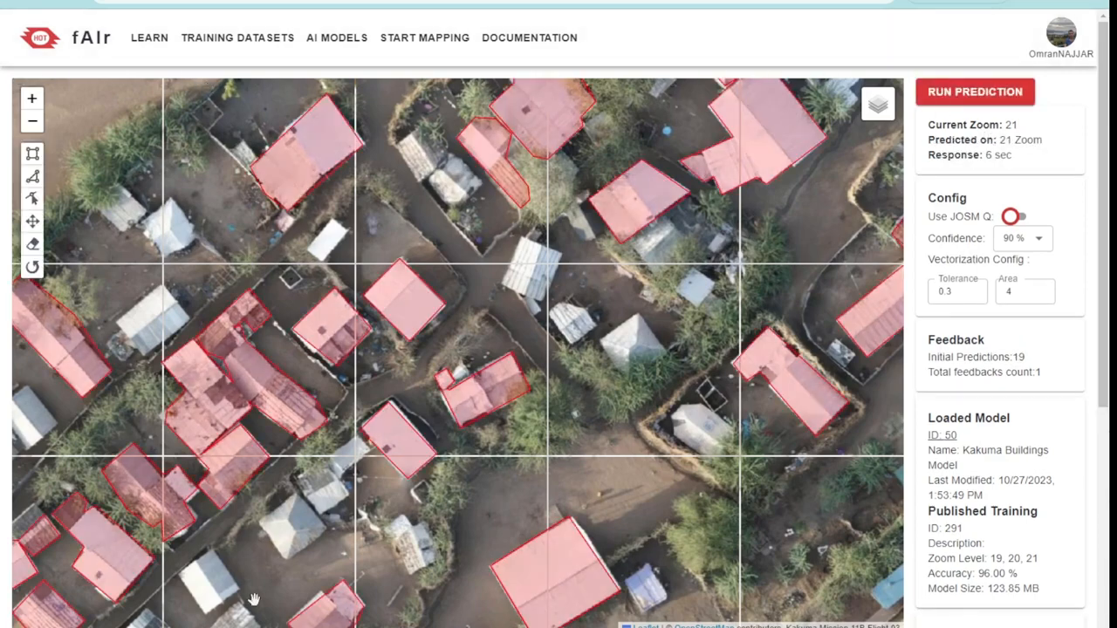
pyautogui.click(969, 96)
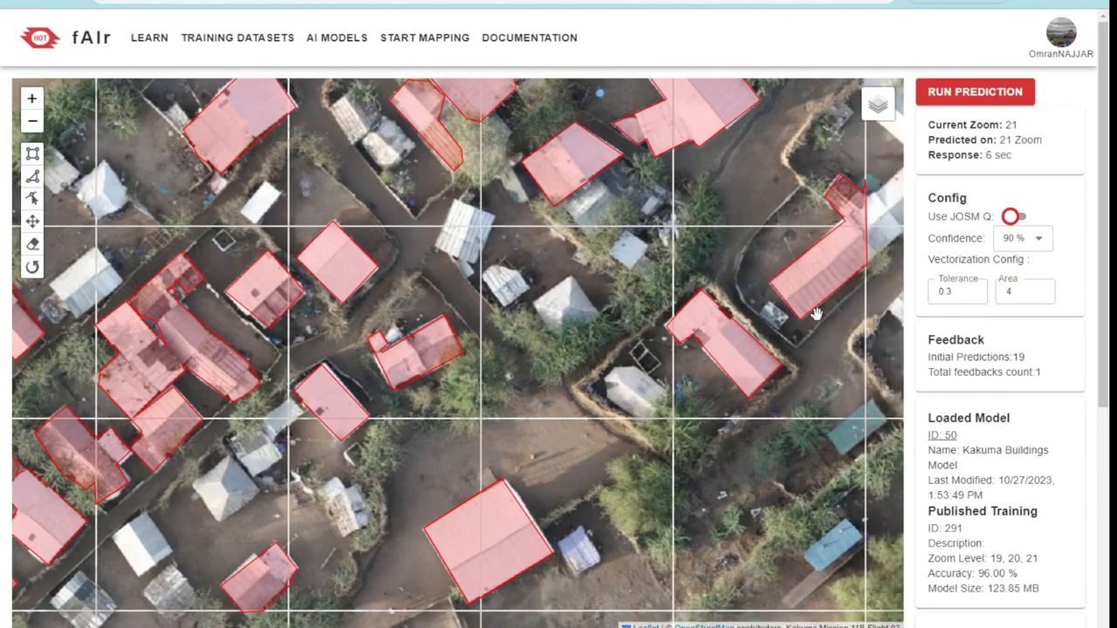
# Enable Use JOSM Q, set the vectorization tolerance to 3, and rerun the prediction on a neighbouring area at zoom 21
pyautogui.click(1015, 217)
pyautogui.click(1016, 217)
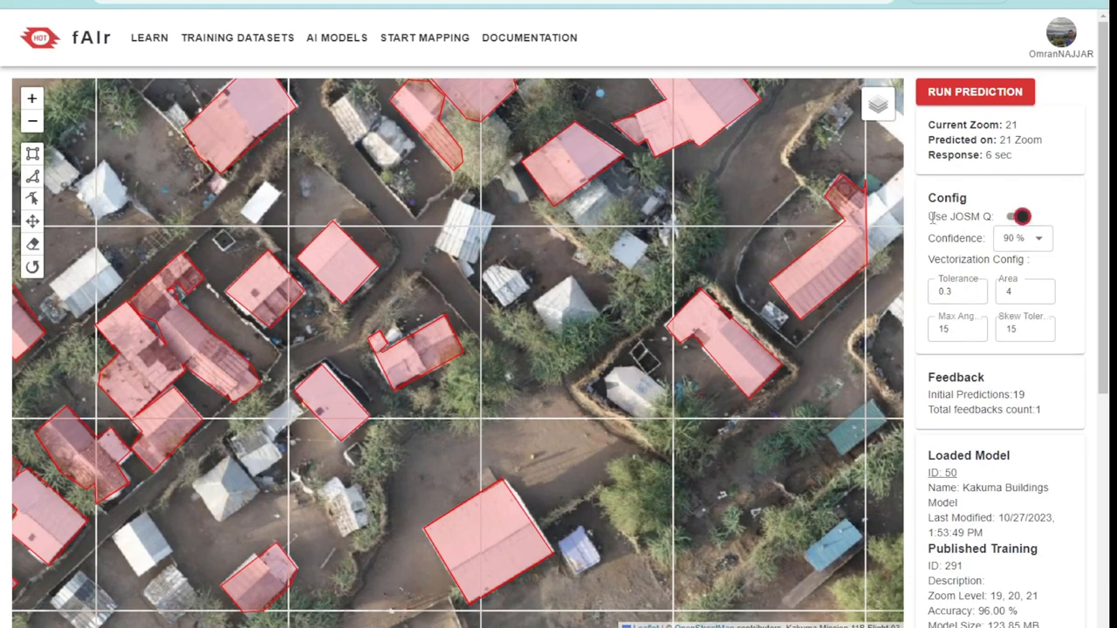
pyautogui.moveTo(931, 217); pyautogui.dragTo(982, 217)
pyautogui.click(972, 239)
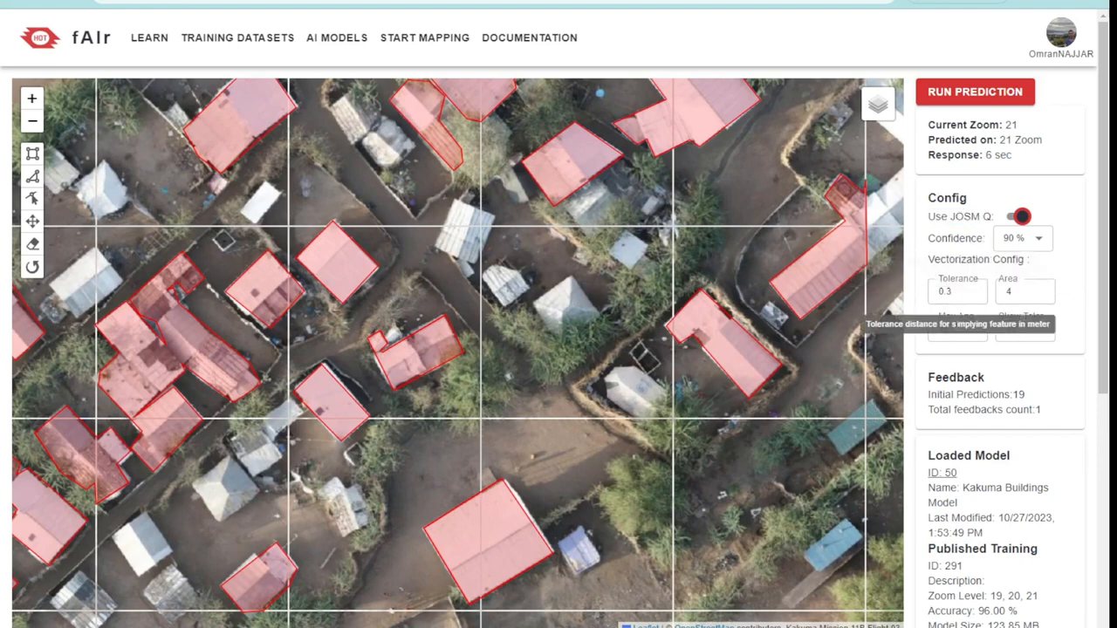
pyautogui.moveTo(963, 291); pyautogui.dragTo(938, 291)
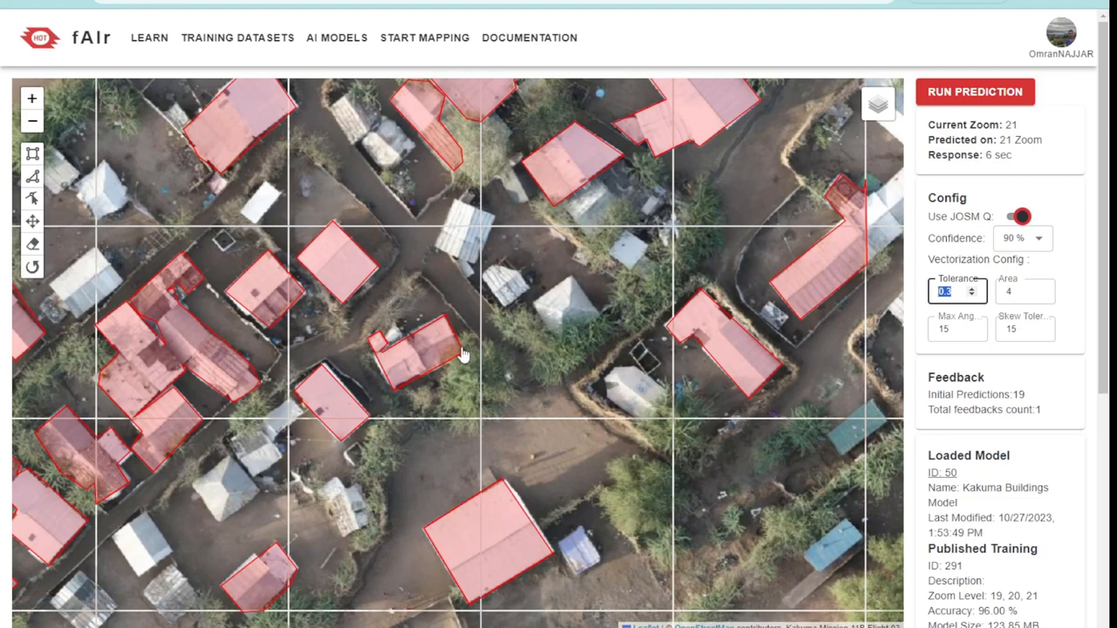
pyautogui.moveTo(480, 473); pyautogui.dragTo(852, 168)
pyautogui.click(975, 92)
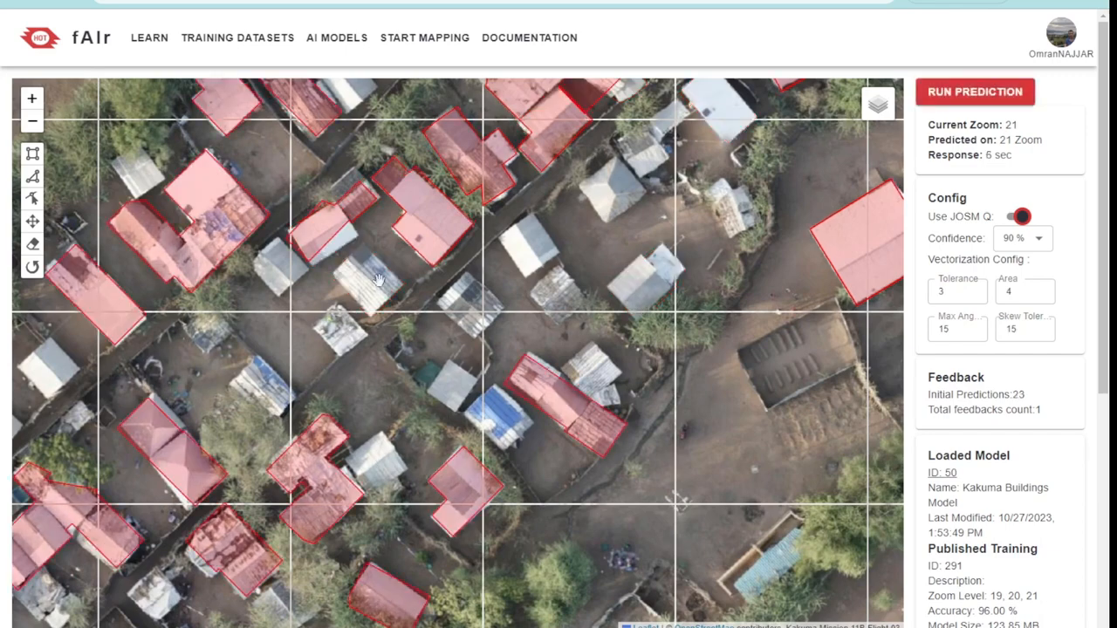
# Run the building prediction on another unpredicted part of the settlement to the northeast at zoom 21
pyautogui.moveTo(305, 412); pyautogui.dragTo(638, 278)
pyautogui.scroll(-3, 577, 373)
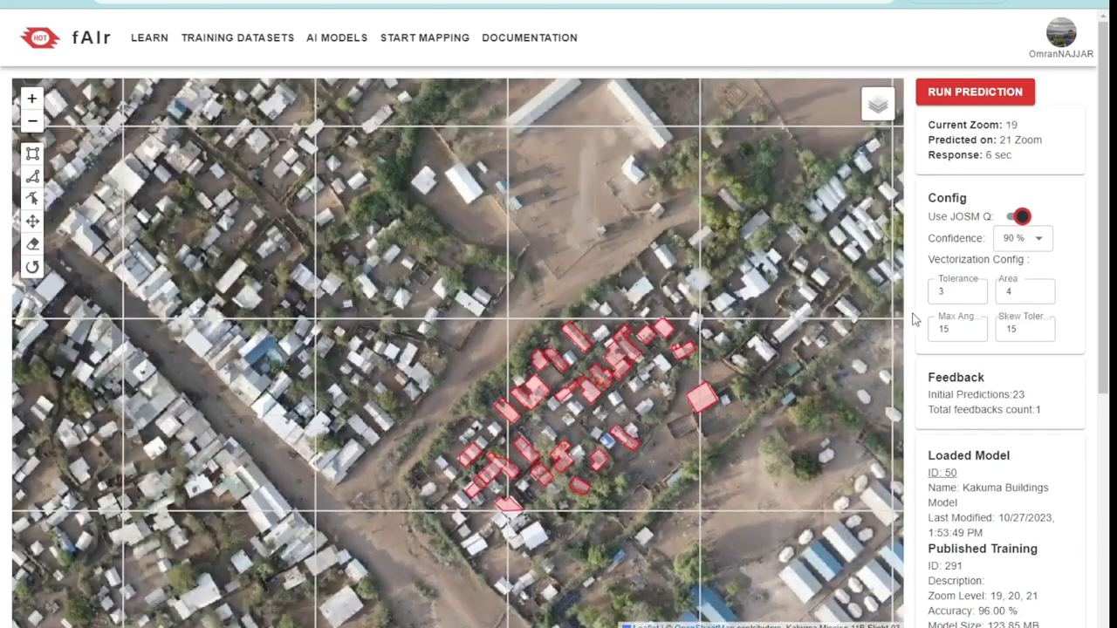
pyautogui.moveTo(791, 297); pyautogui.dragTo(638, 342)
pyautogui.scroll(1, 724, 261)
pyautogui.scroll(1, 571, 374)
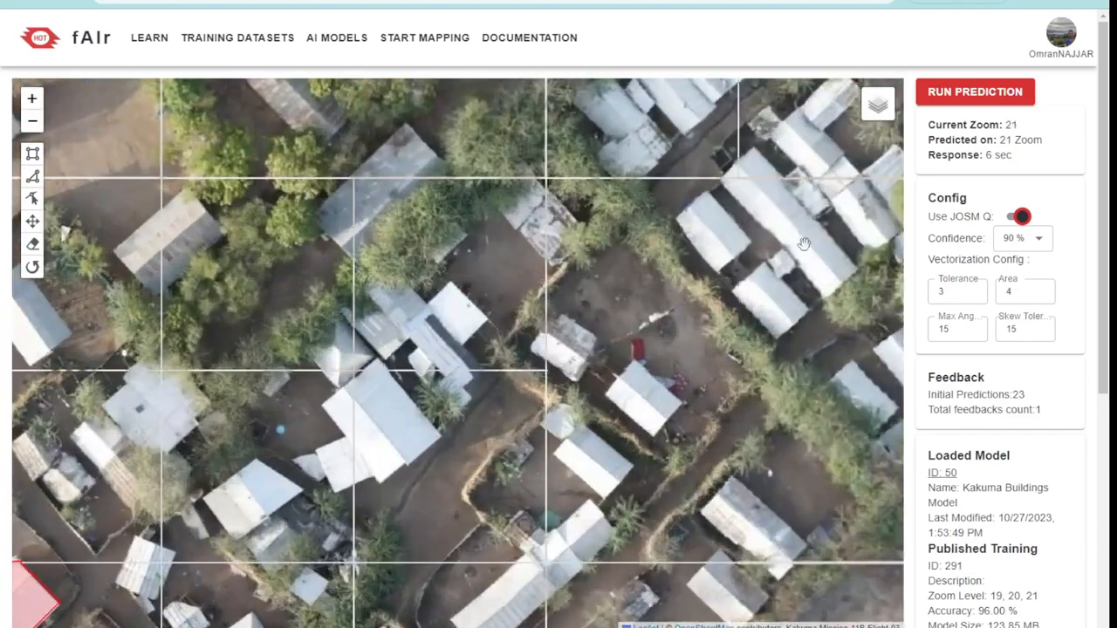
pyautogui.click(975, 92)
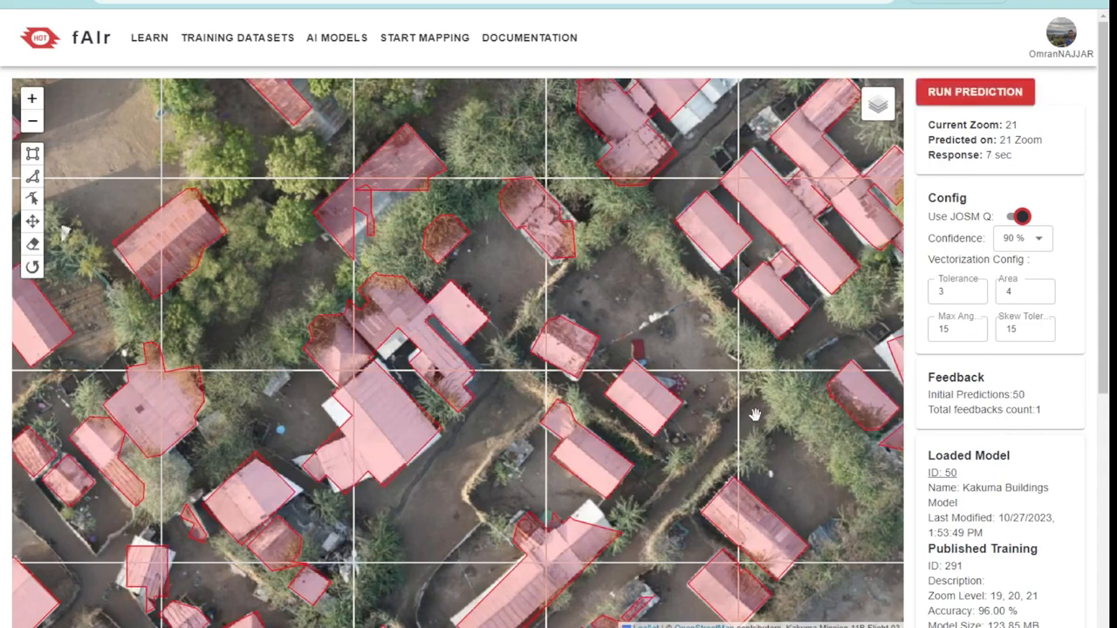
# Accept two well-outlined rectangular building predictions on the map
pyautogui.click(651, 402)
pyautogui.click(660, 363)
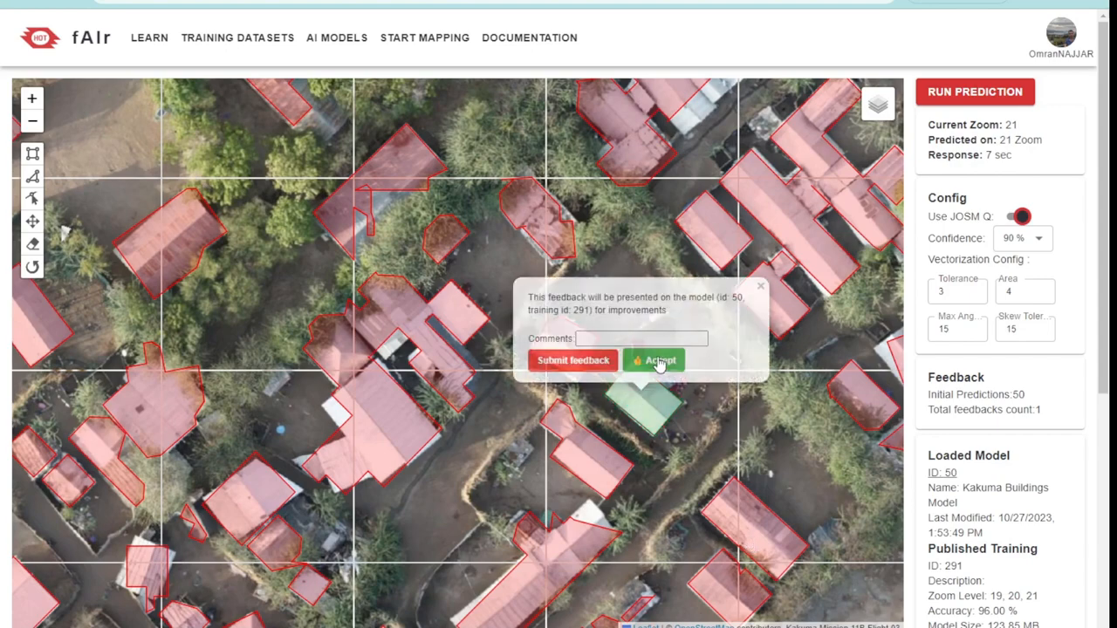
pyautogui.click(760, 522)
pyautogui.click(760, 483)
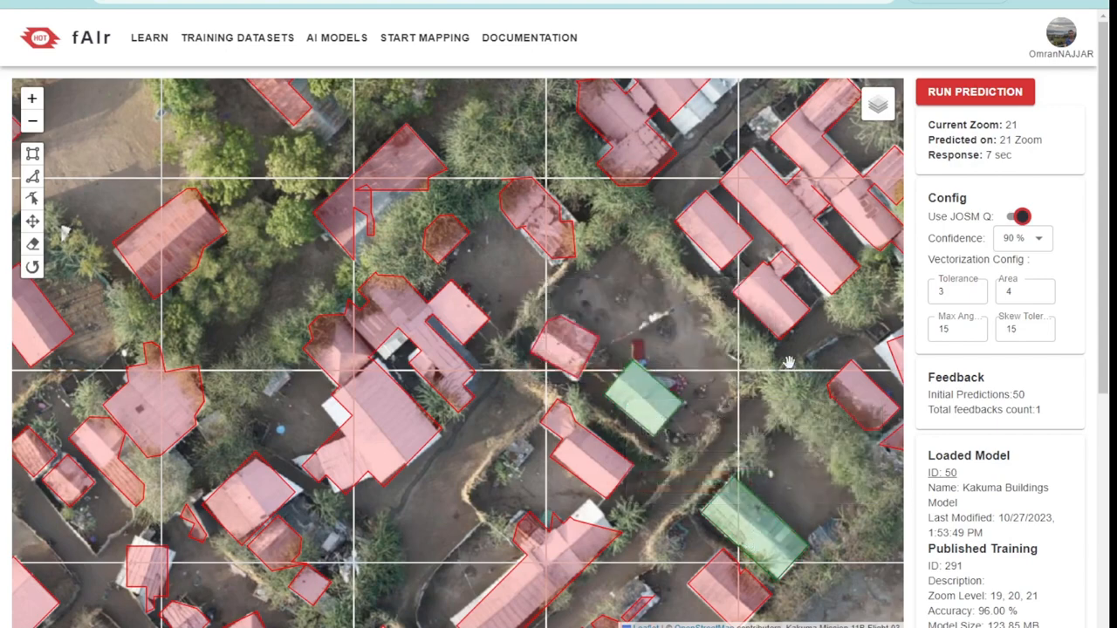
pyautogui.click(707, 246)
pyautogui.click(698, 285)
# Submit feedback with the comment "feedabck" on the large irregular prediction that merges several buildings west of the two accepted ones
pyautogui.moveTo(712, 470); pyautogui.dragTo(673, 295)
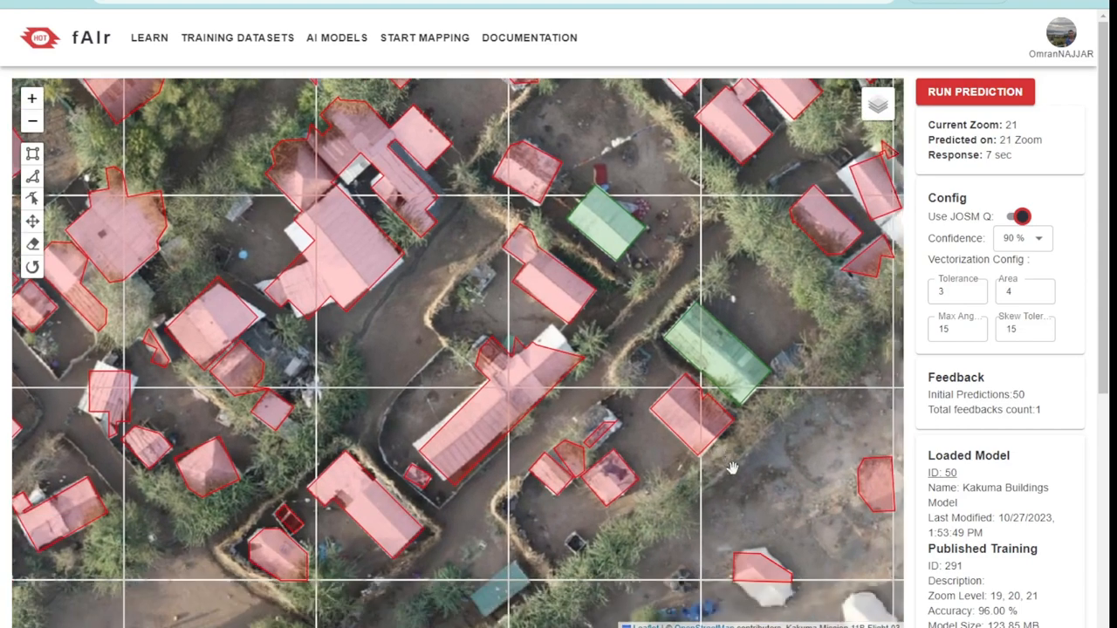
pyautogui.moveTo(724, 479); pyautogui.dragTo(667, 388)
pyautogui.moveTo(619, 311); pyautogui.dragTo(662, 392)
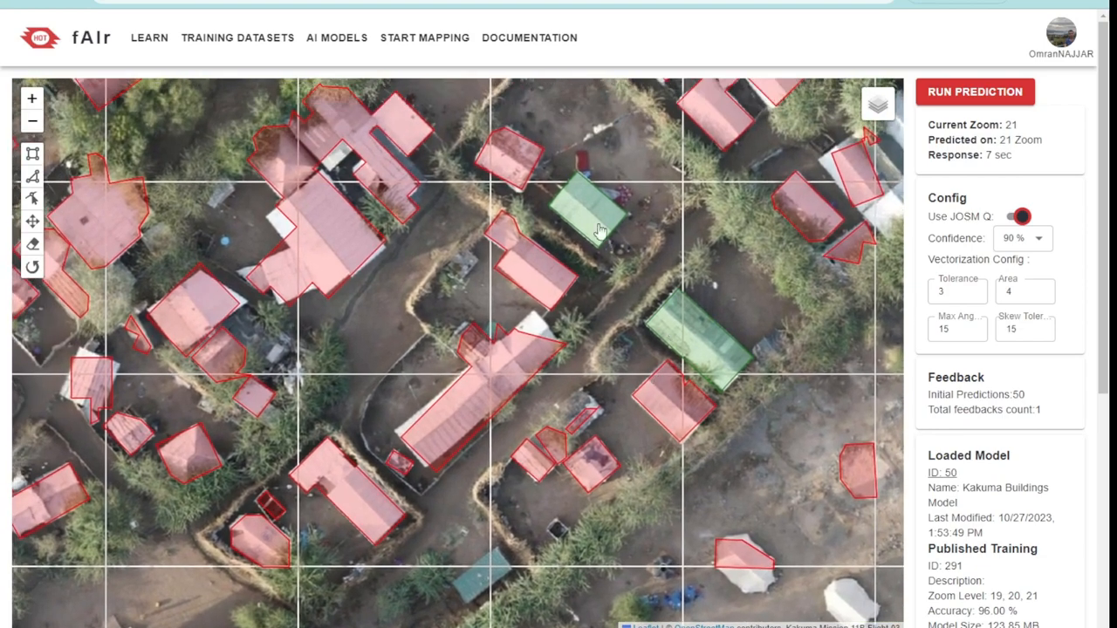
pyautogui.moveTo(654, 305); pyautogui.dragTo(714, 377)
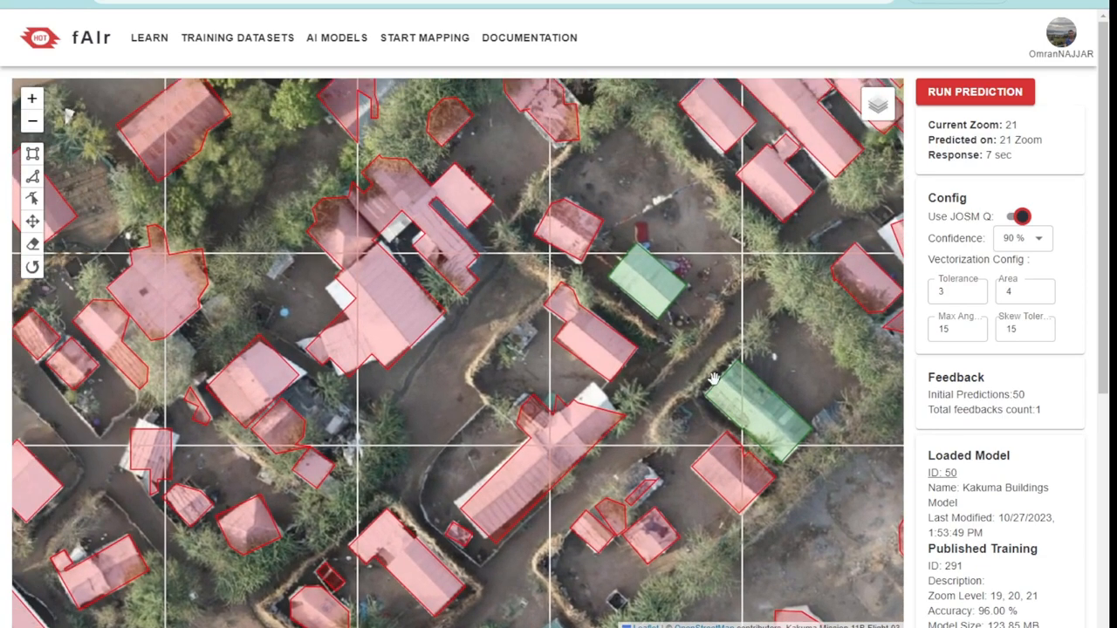
pyautogui.click(399, 197)
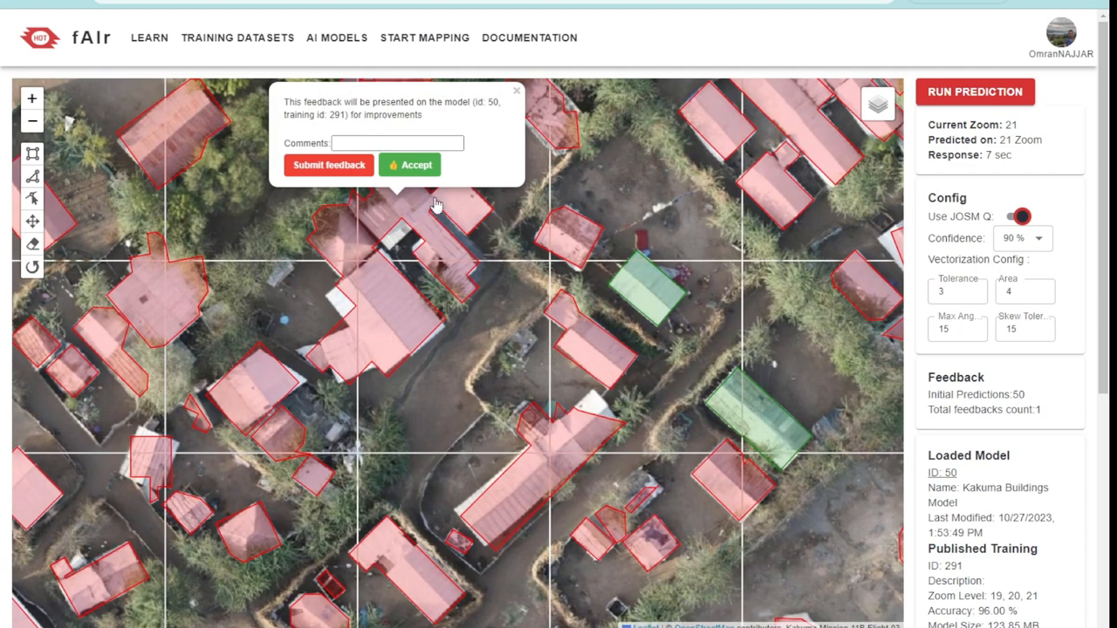
pyautogui.click(387, 144)
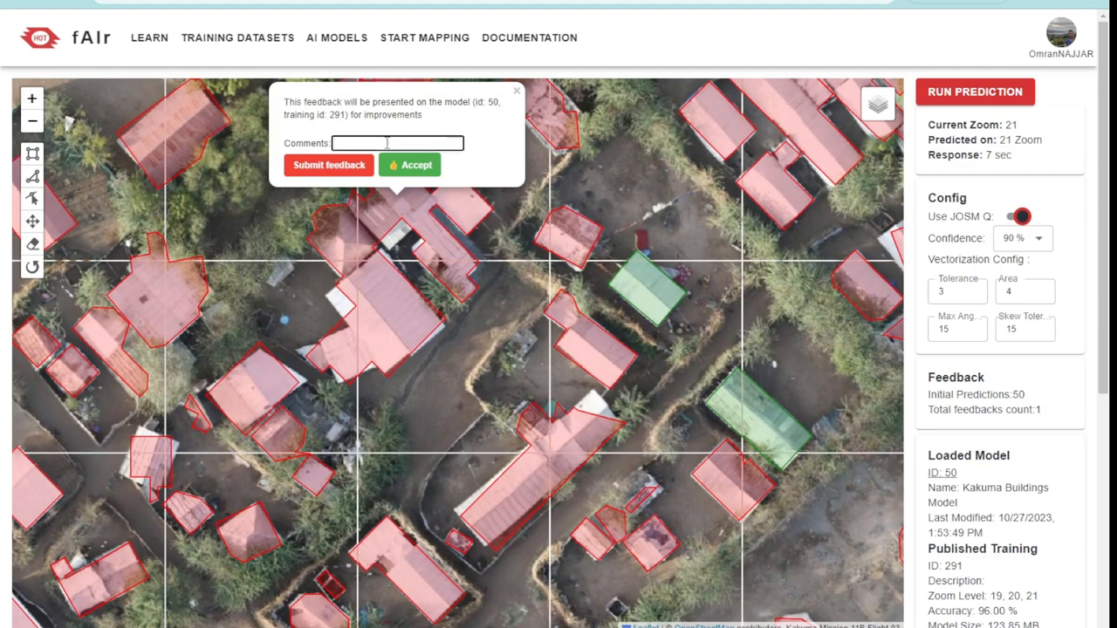
pyautogui.write('feedabck')
pyautogui.click(325, 166)
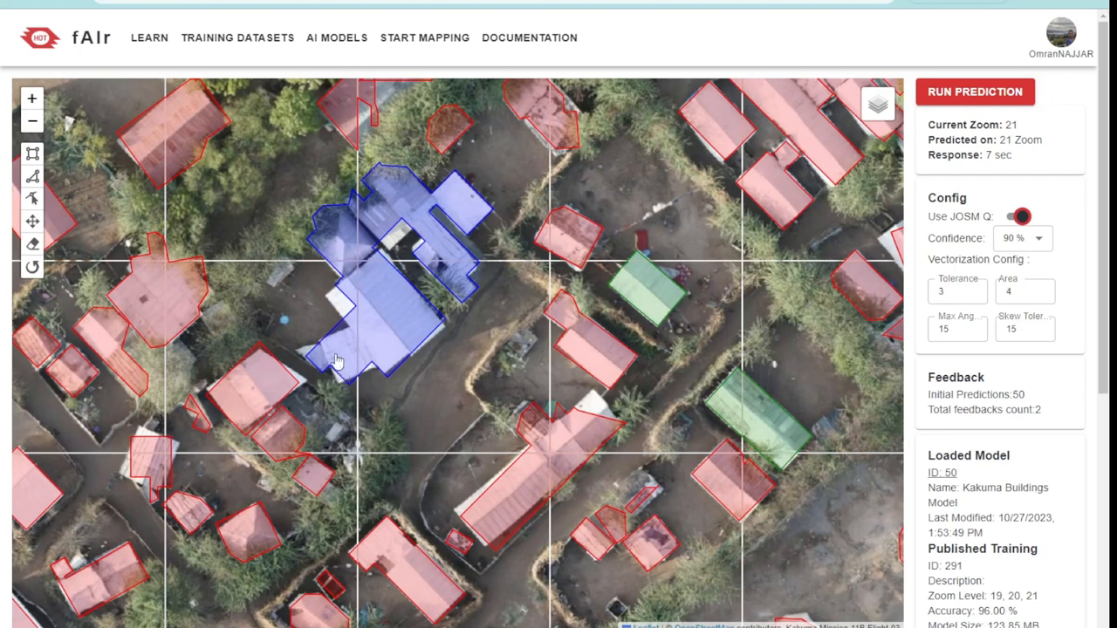
# Submit feedback without a comment on the badly outlined elongated building prediction southeast of the large merged one
pyautogui.click(579, 463)
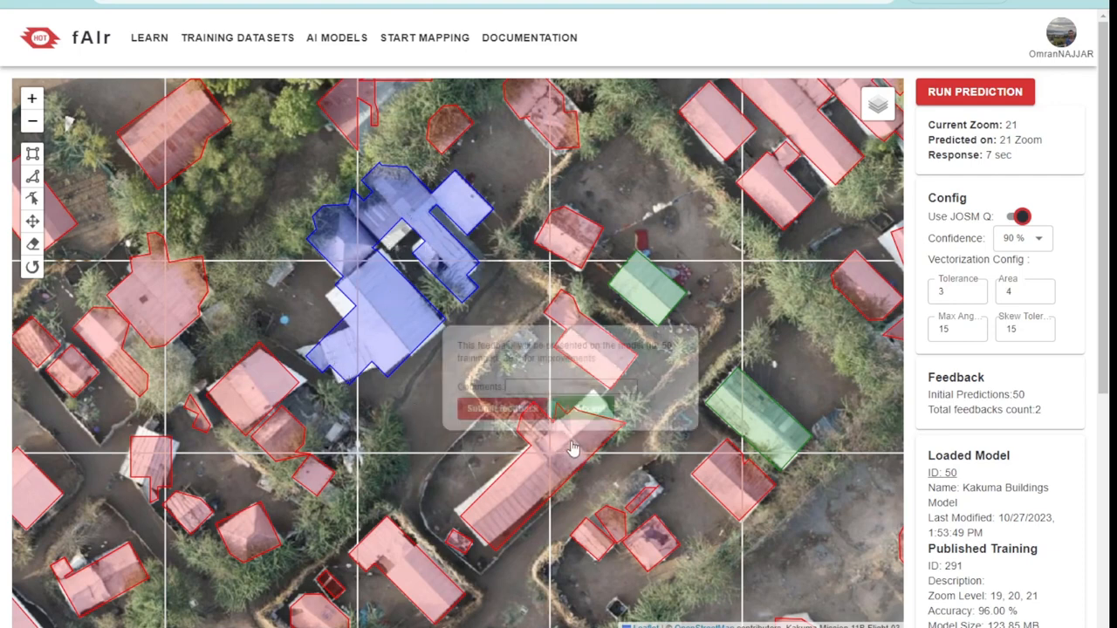
pyautogui.click(509, 408)
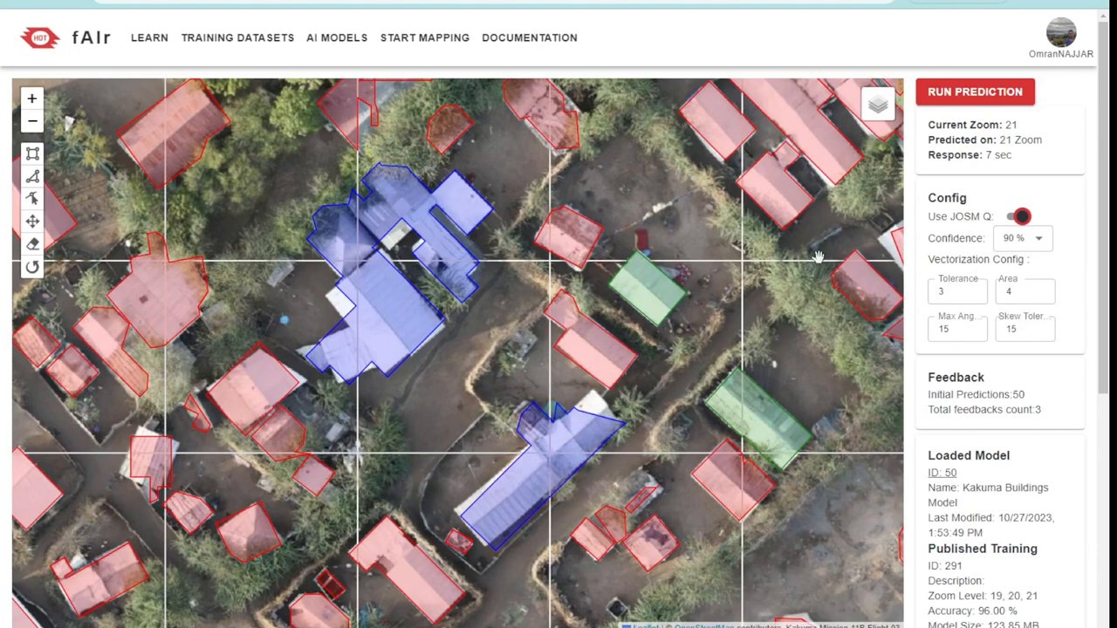
pyautogui.moveTo(818, 258); pyautogui.dragTo(688, 248)
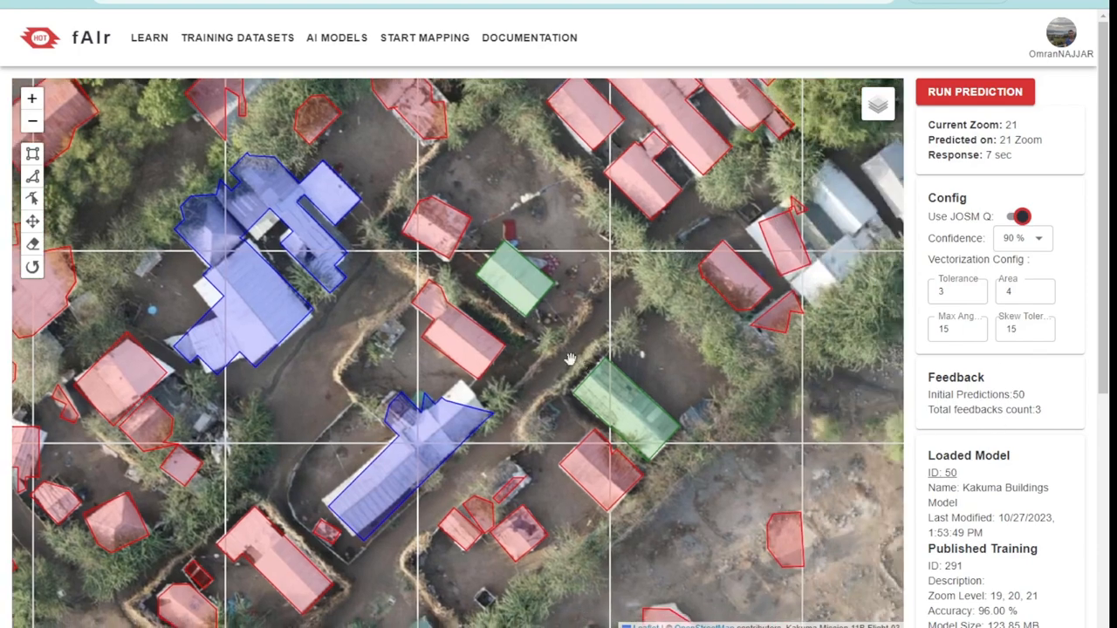
# Switch to JOSM and inspect the two accepted building outlines over the Kakuma imagery by selecting each in turn
pyautogui.scroll(-2, 1012, 449)
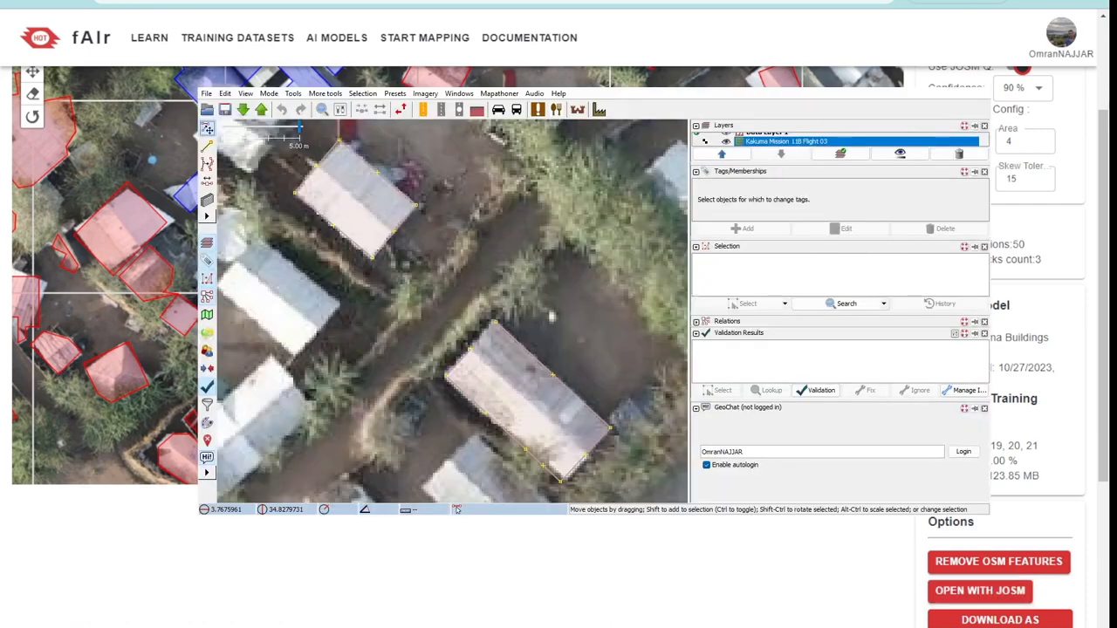
pyautogui.scroll(-6, 526, 203)
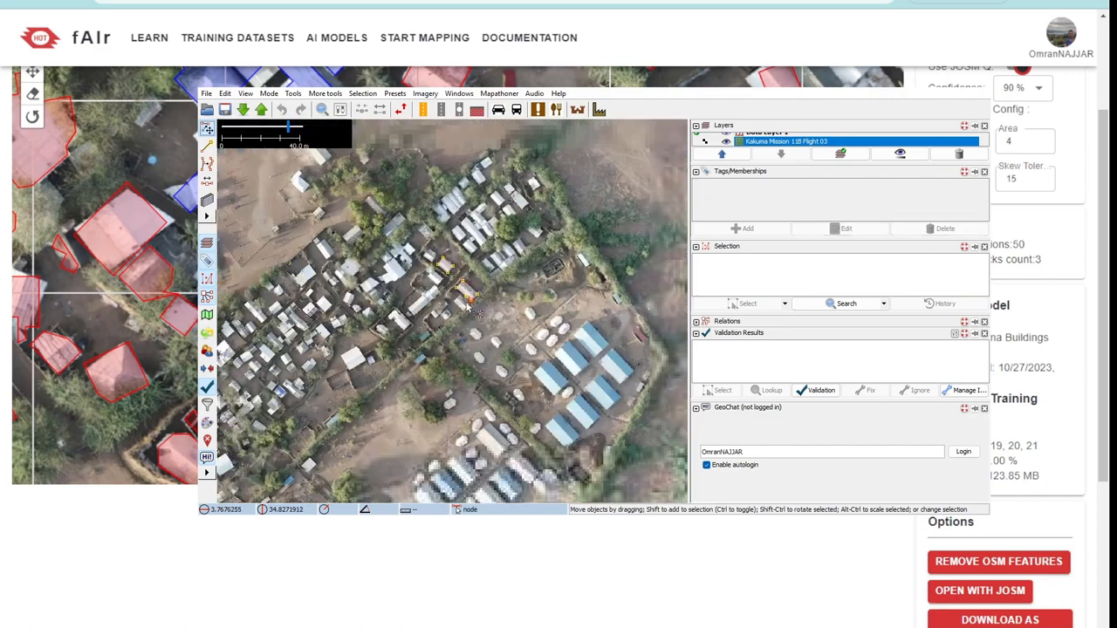
pyautogui.scroll(6, 527, 216)
pyautogui.click(524, 244)
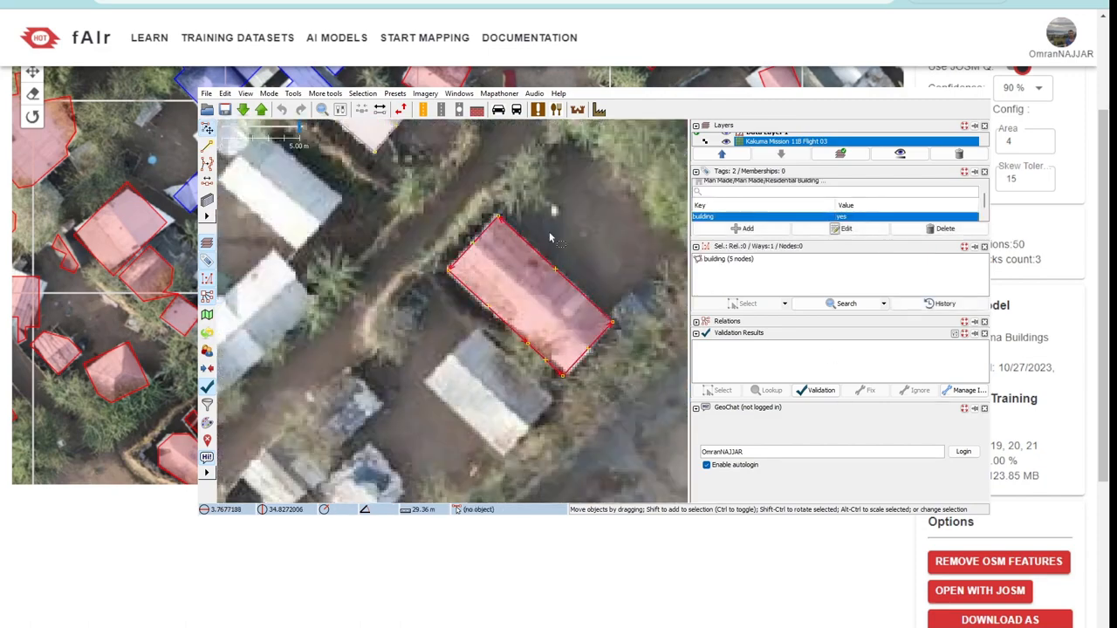
pyautogui.moveTo(529, 179); pyautogui.dragTo(586, 306)
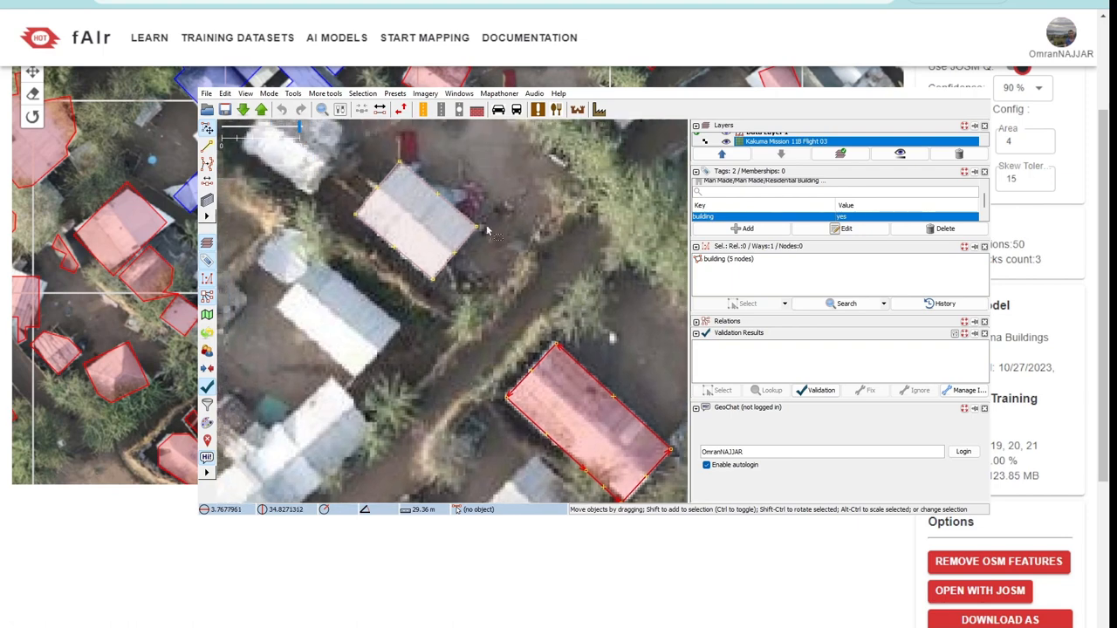
pyautogui.click(452, 211)
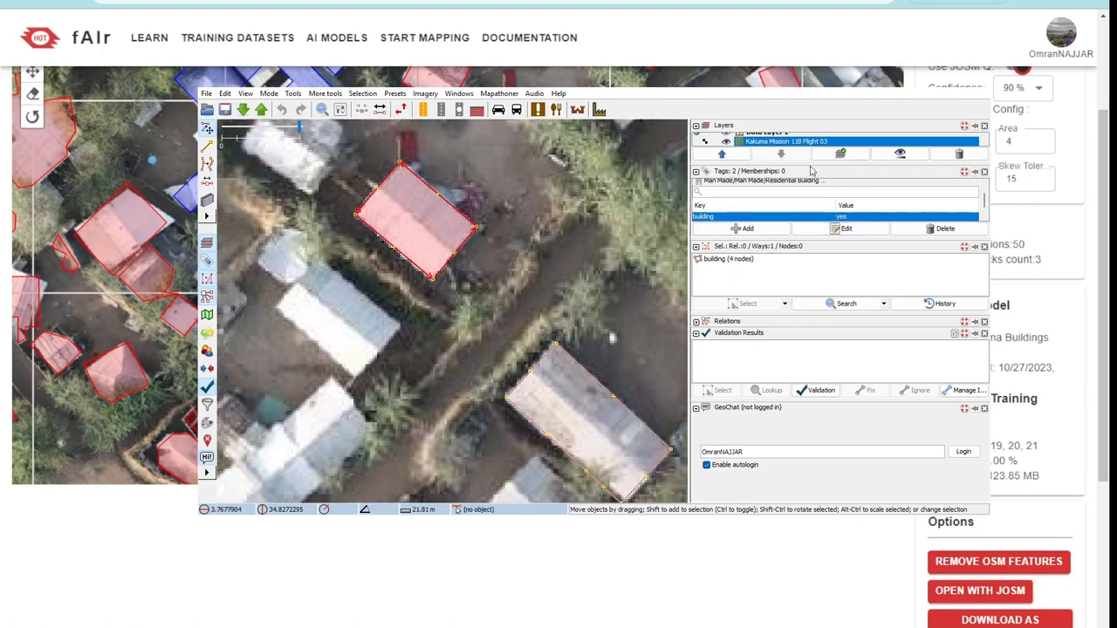
# Load the surrounding OSM data into Data Layer 1 and validate the selected building, expanding the results to the individual warning
pyautogui.moveTo(808, 163); pyautogui.dragTo(811, 177)
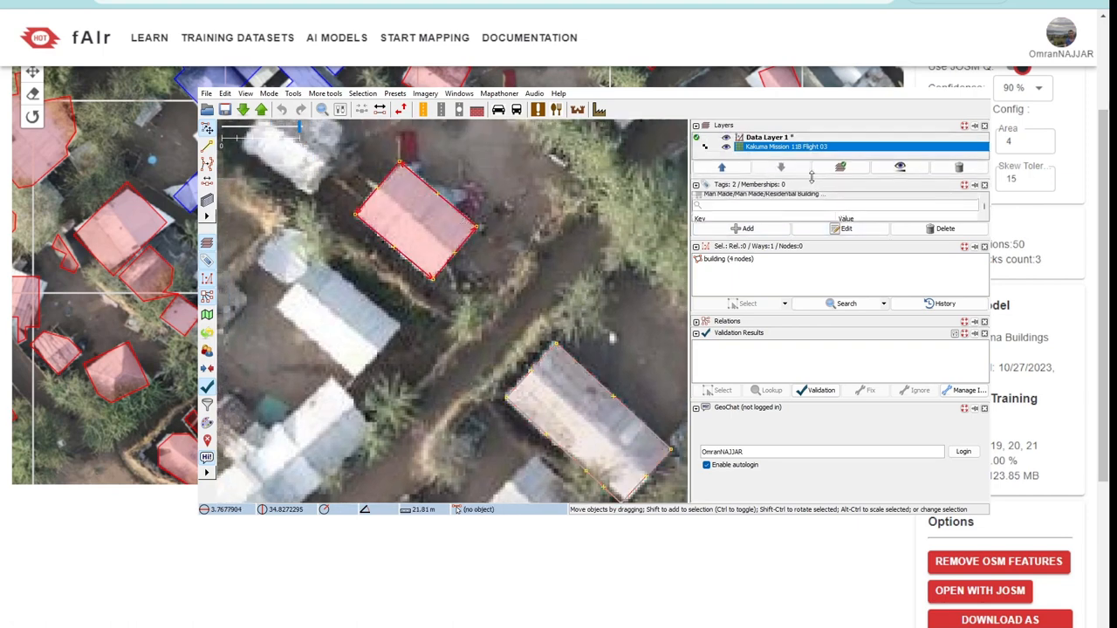
pyautogui.click(764, 139)
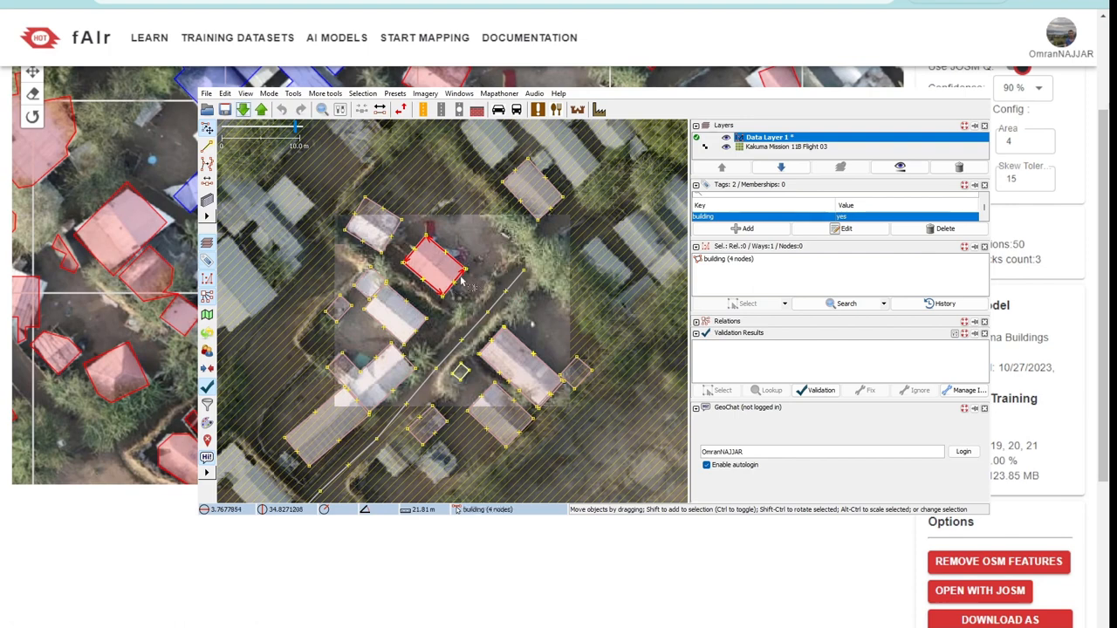
pyautogui.click(820, 391)
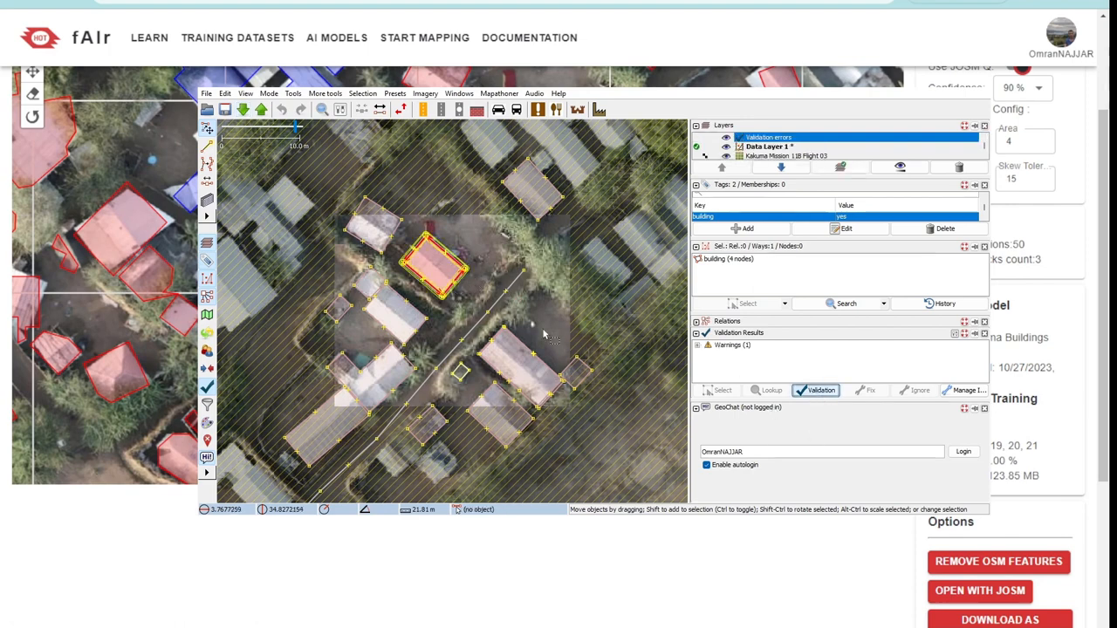
pyautogui.click(697, 345)
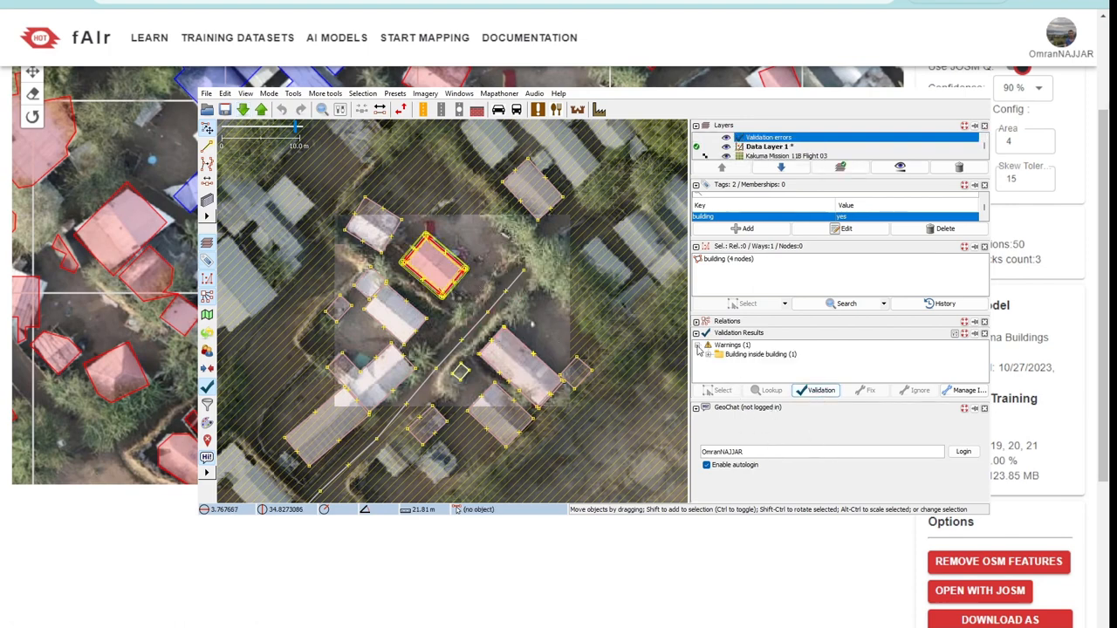
pyautogui.click(745, 356)
pyautogui.click(708, 354)
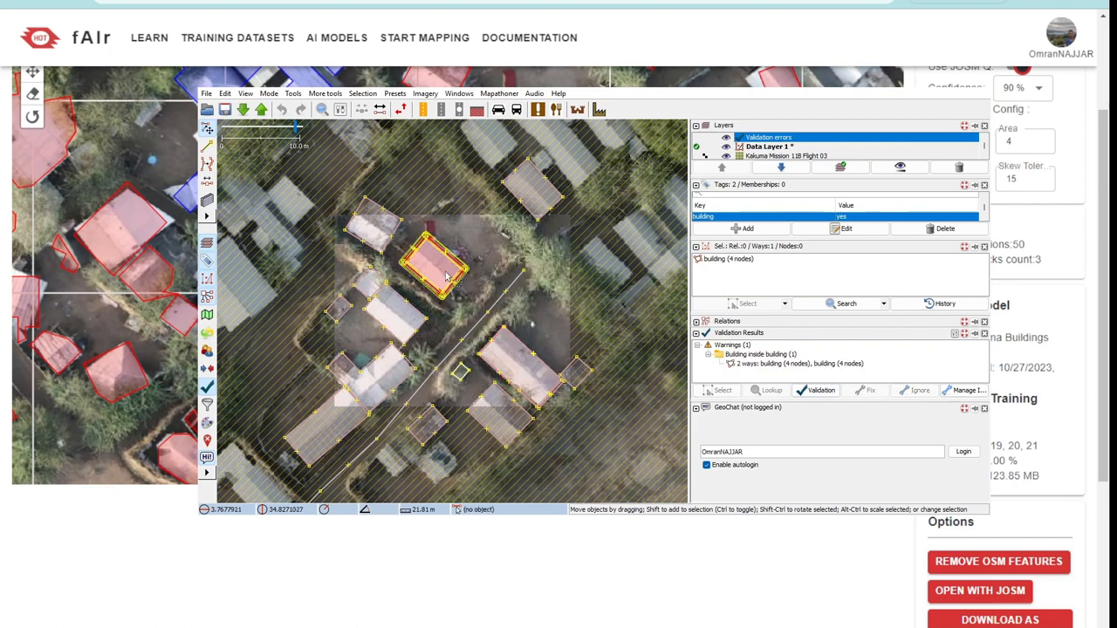
# Start an upload of the Data Layer 1 changes to OpenStreetMap with nothing selected, and return to fAIr
pyautogui.click(455, 213)
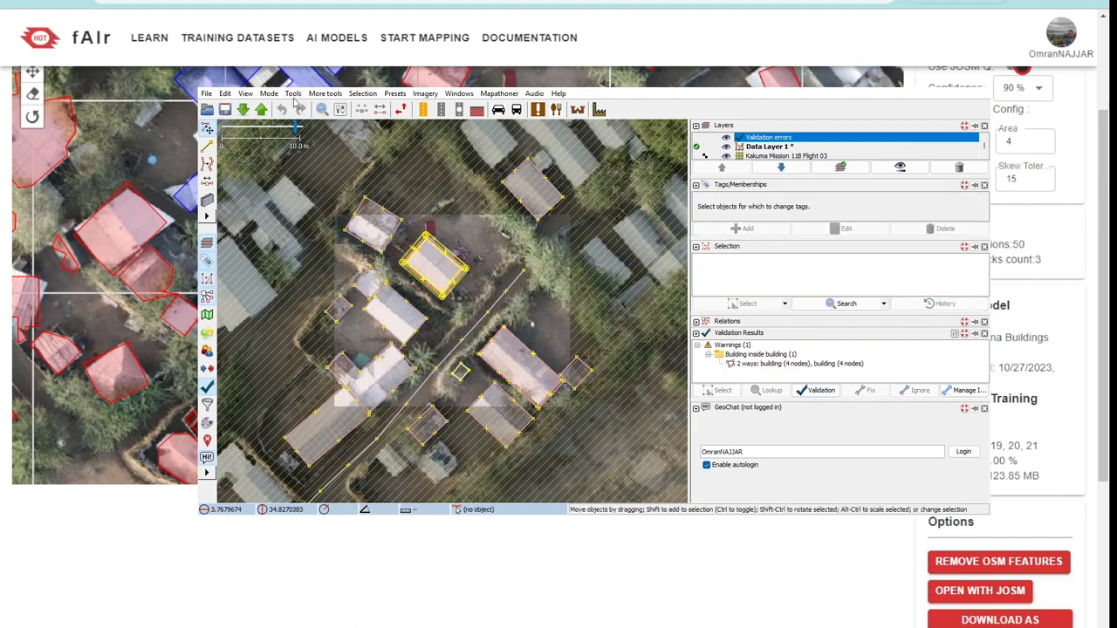
pyautogui.click(260, 113)
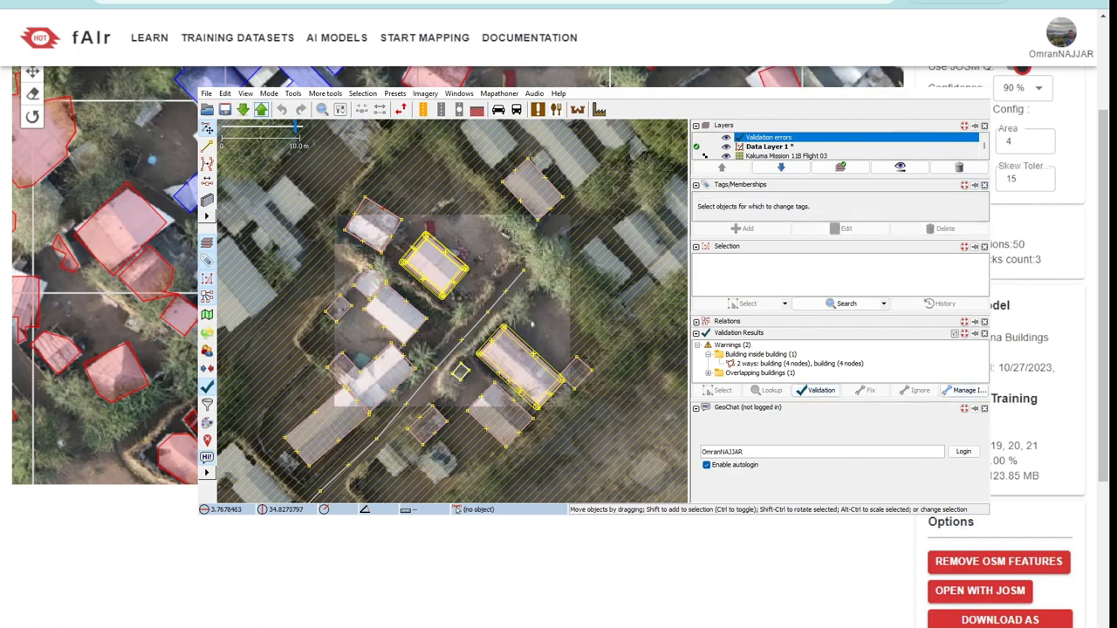
pyautogui.hotkey('alt', 'Tab')
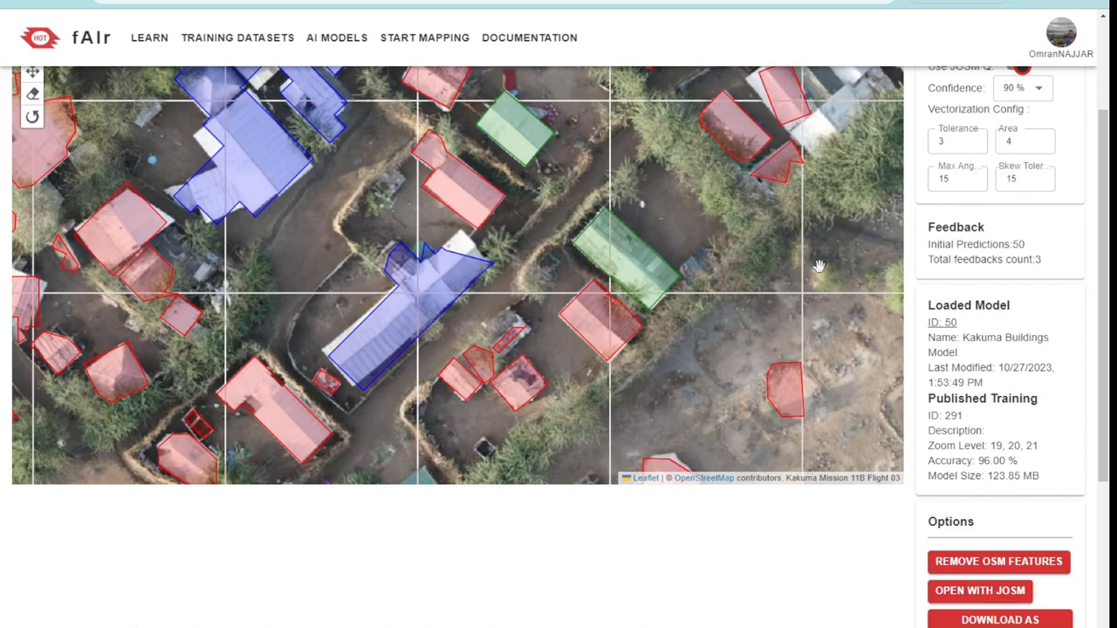
# Open the page of the loaded model, ID 50, and view the feedbacks collected for its published training
pyautogui.scroll(2, 999, 309)
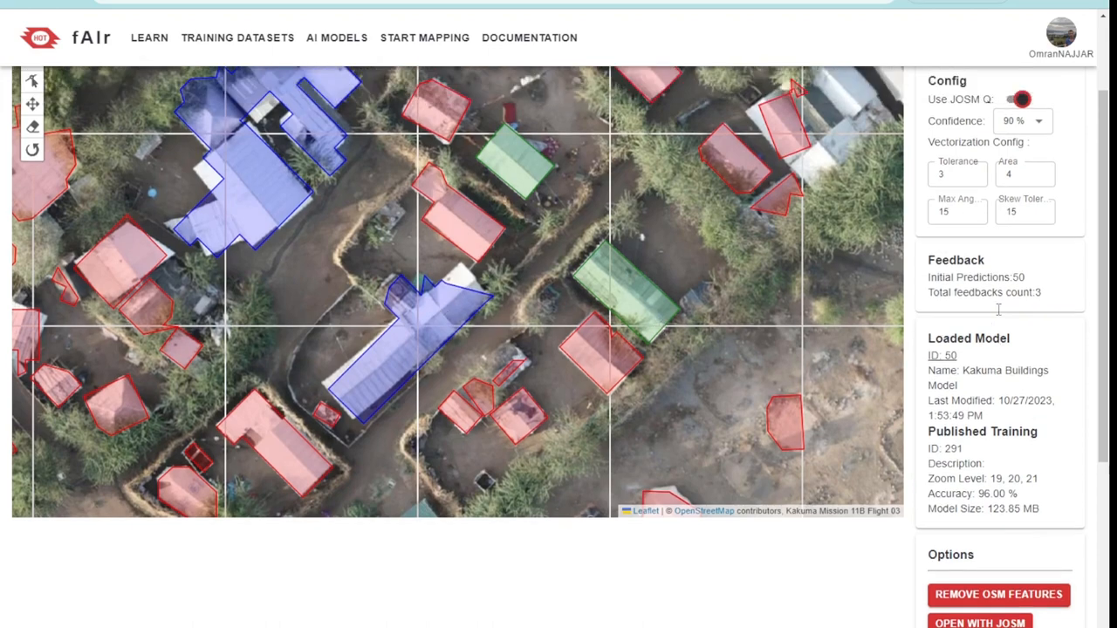
pyautogui.scroll(3, 999, 309)
pyautogui.scroll(-4, 992, 328)
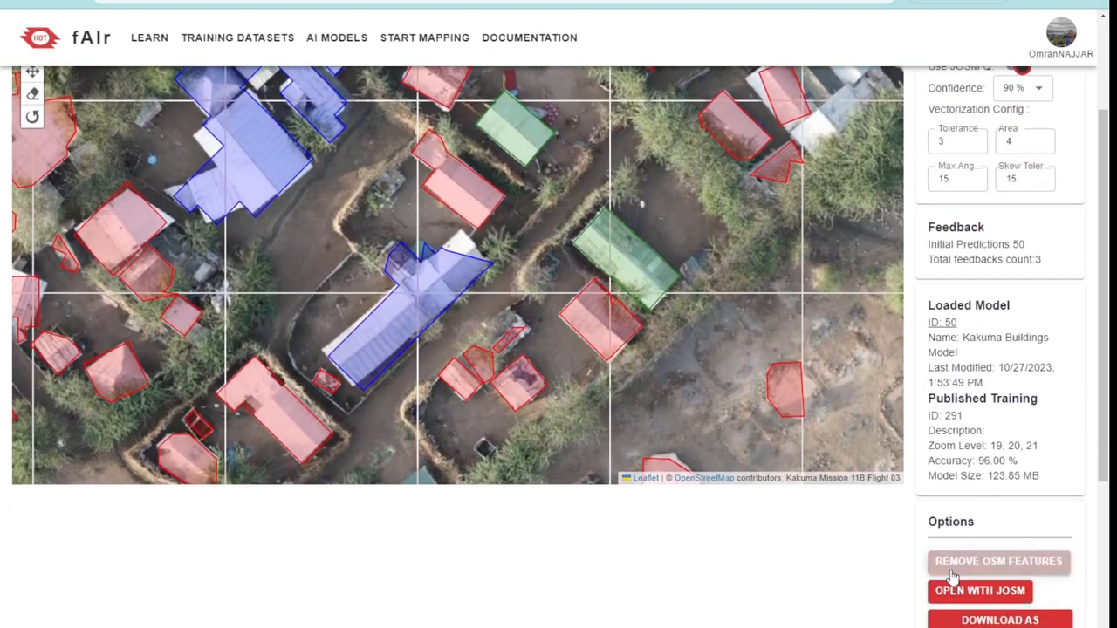
pyautogui.click(942, 323)
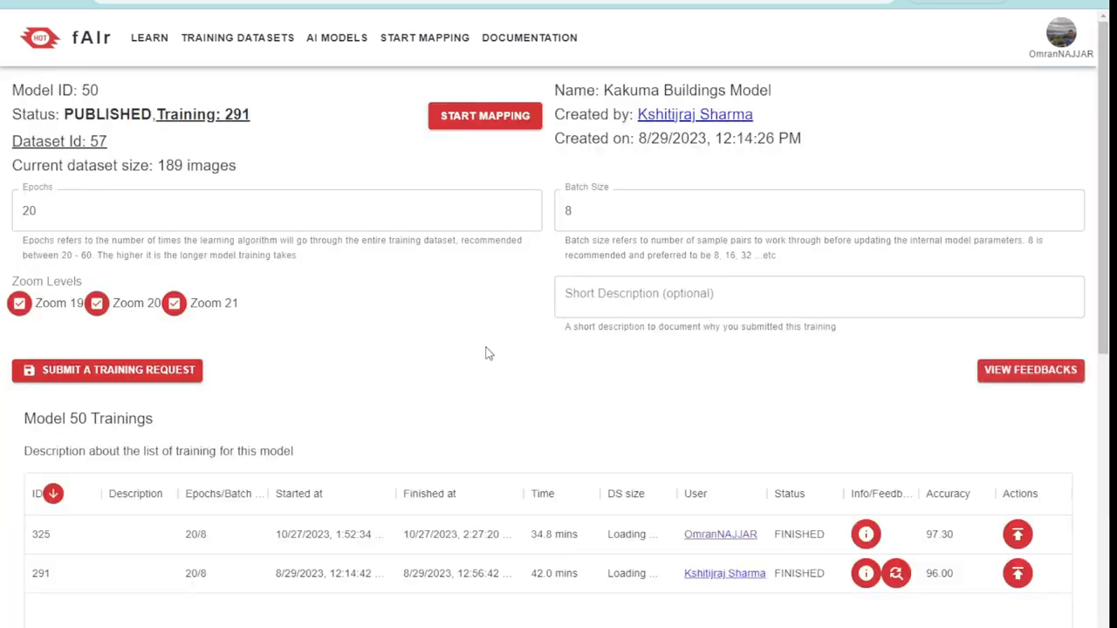
pyautogui.click(1043, 375)
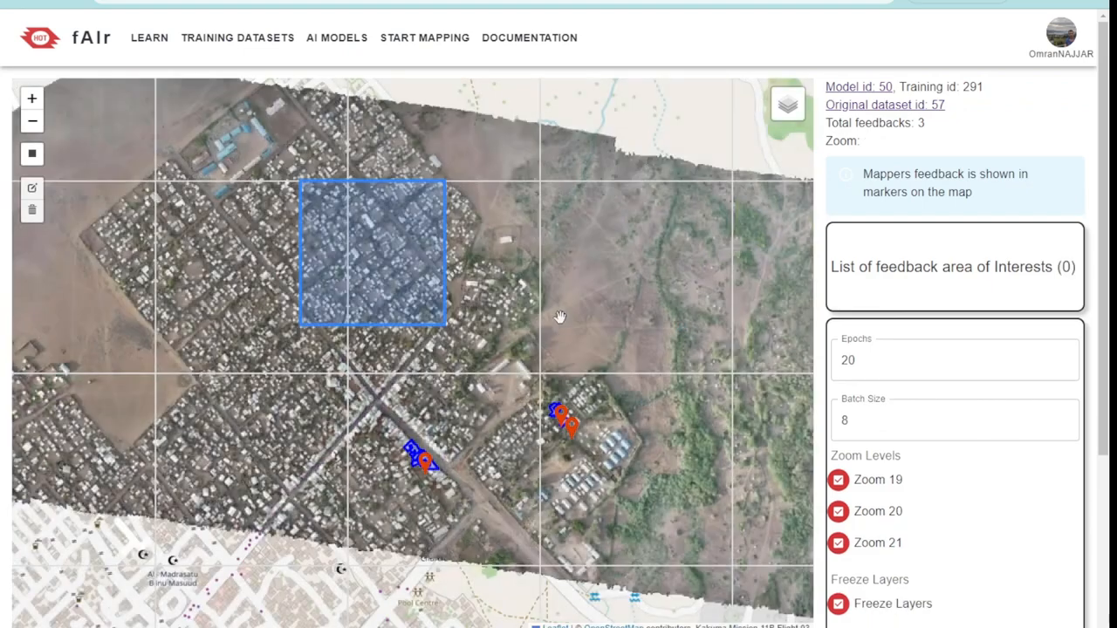
# Examine the original dataset AOI and the submitted feedback outlines and markers on the feedback map
pyautogui.scroll(-1, 757, 328)
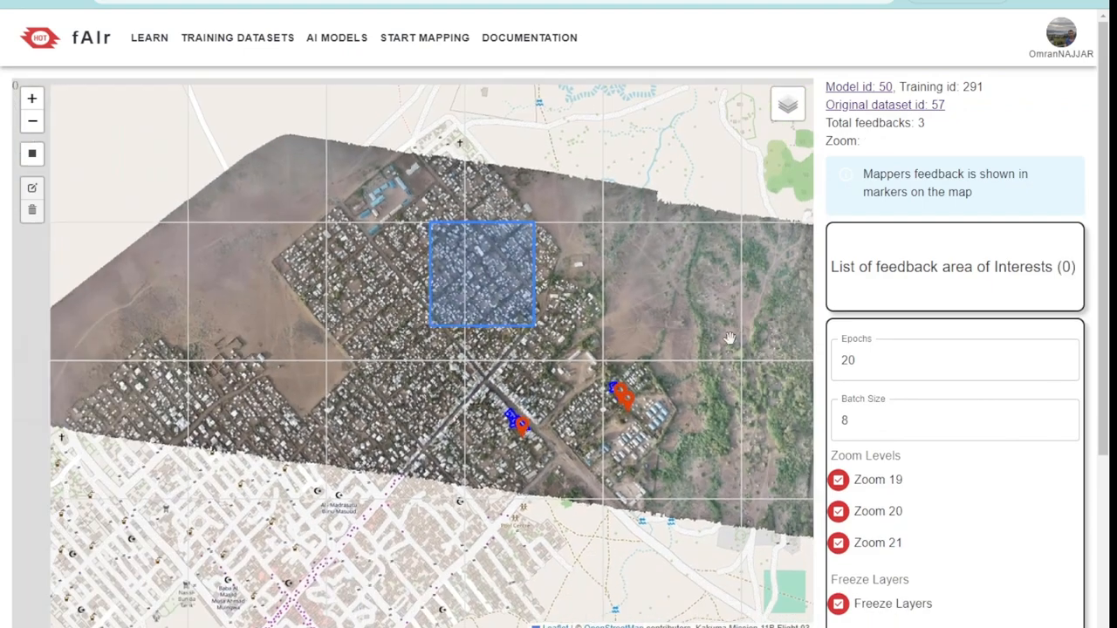
pyautogui.moveTo(692, 287); pyautogui.dragTo(647, 279)
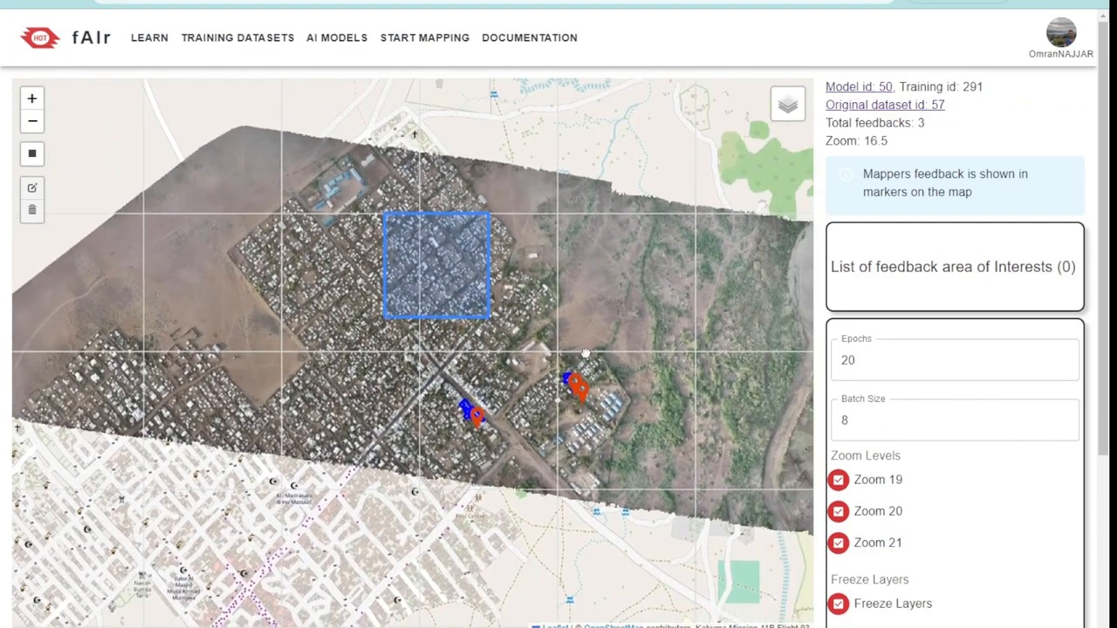
pyautogui.click(458, 246)
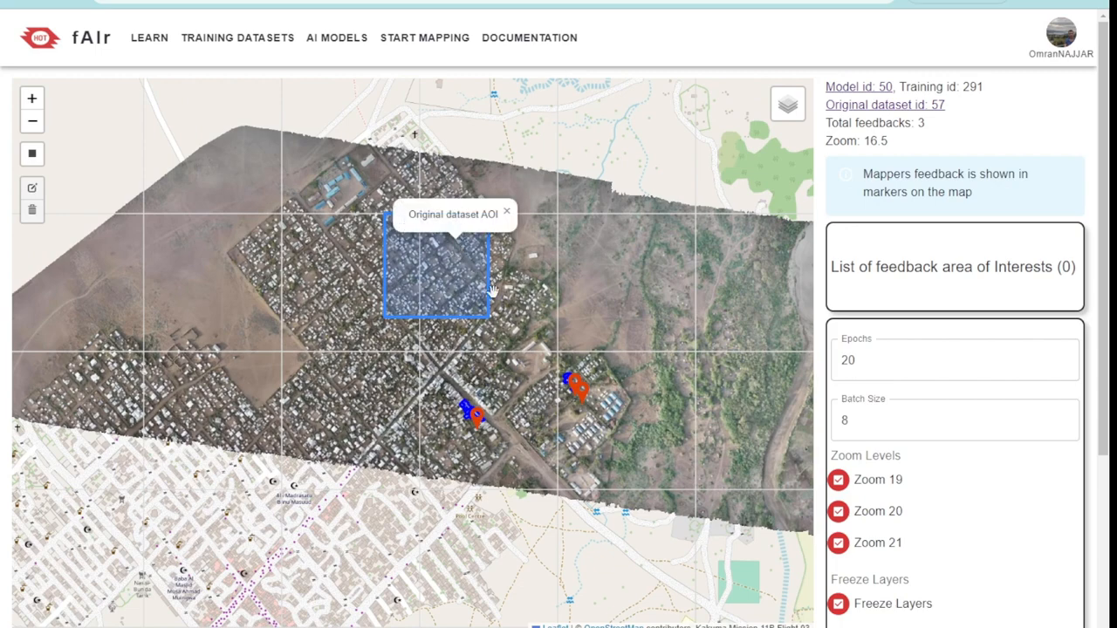
pyautogui.click(603, 317)
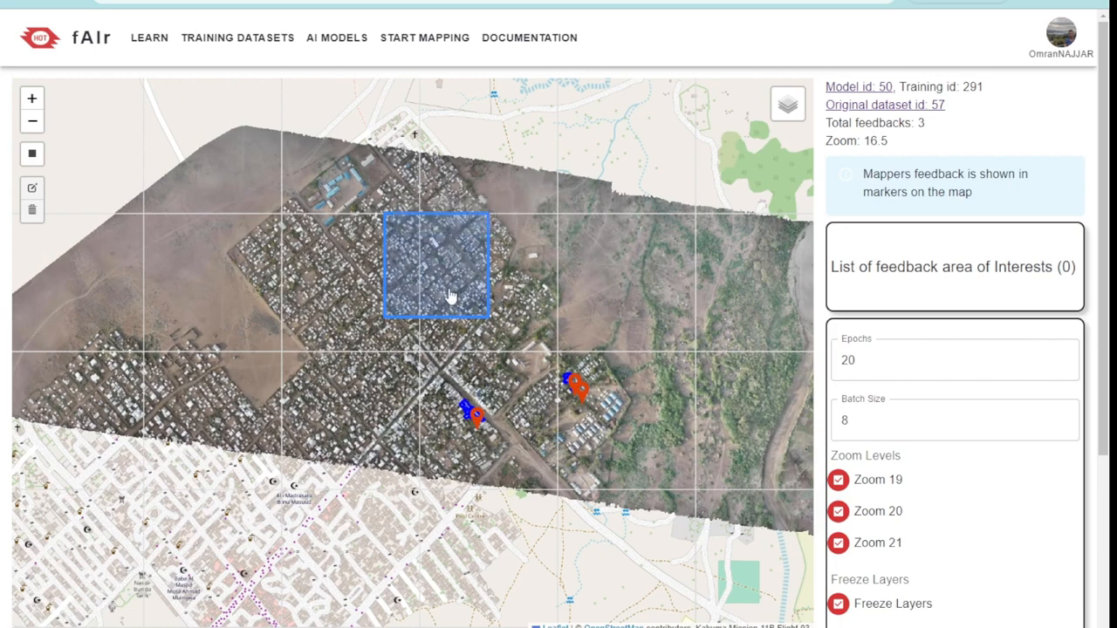
pyautogui.scroll(3, 601, 399)
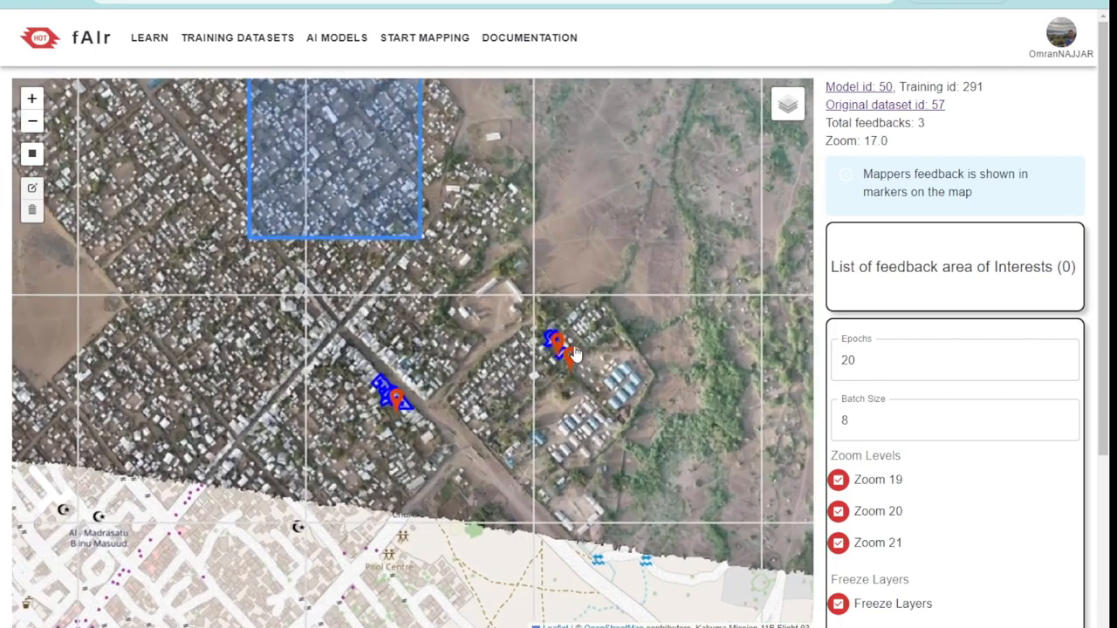
pyautogui.scroll(5, 565, 357)
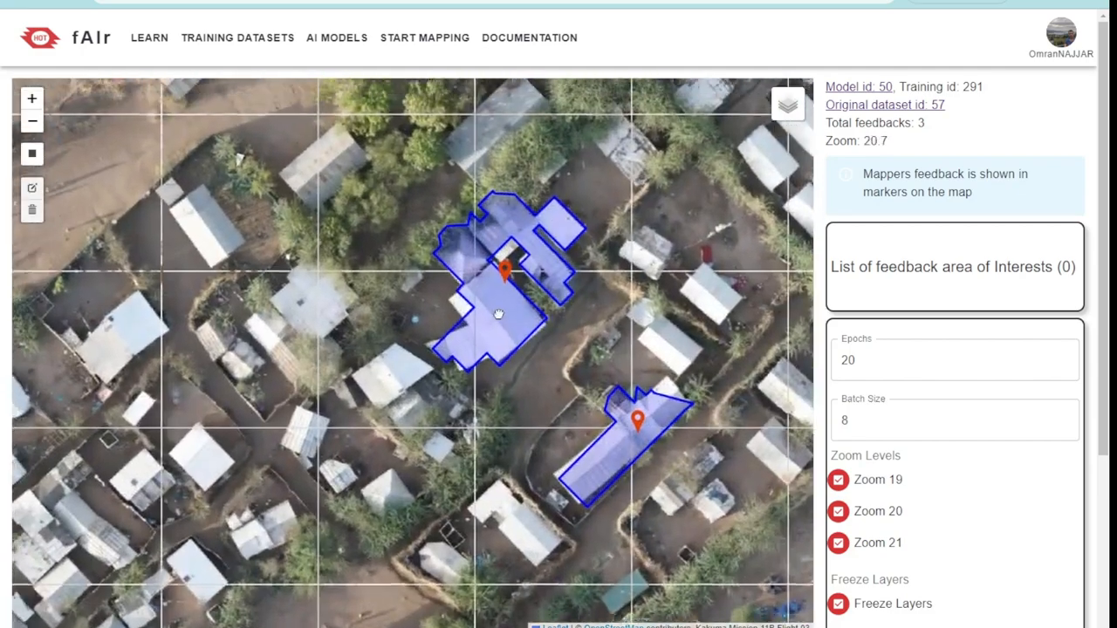
pyautogui.moveTo(498, 314); pyautogui.dragTo(495, 325)
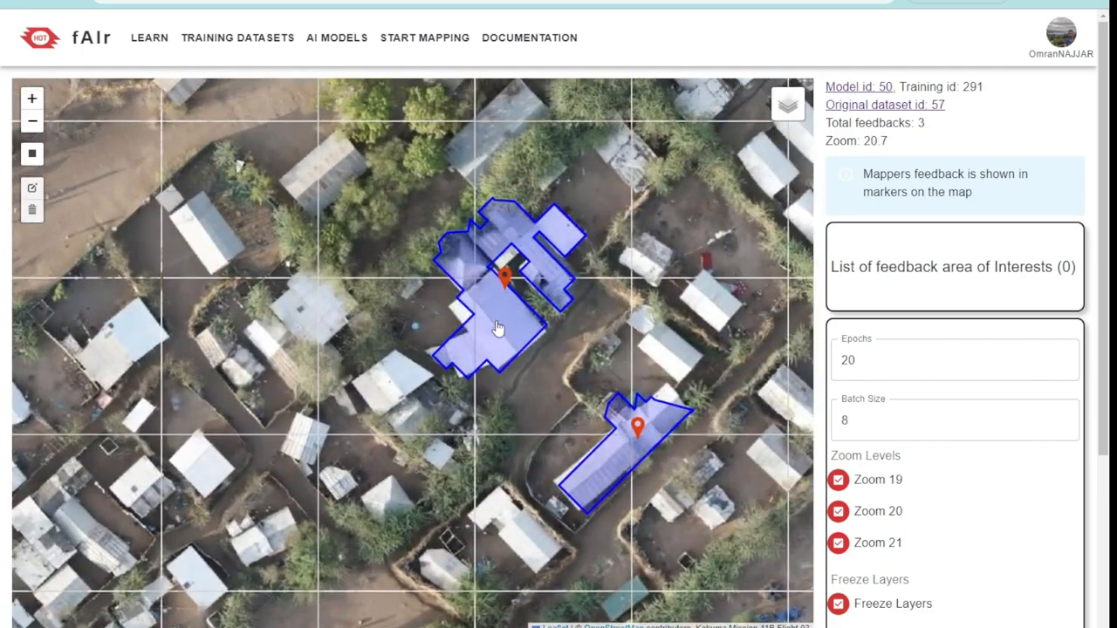
pyautogui.moveTo(751, 393); pyautogui.dragTo(603, 337)
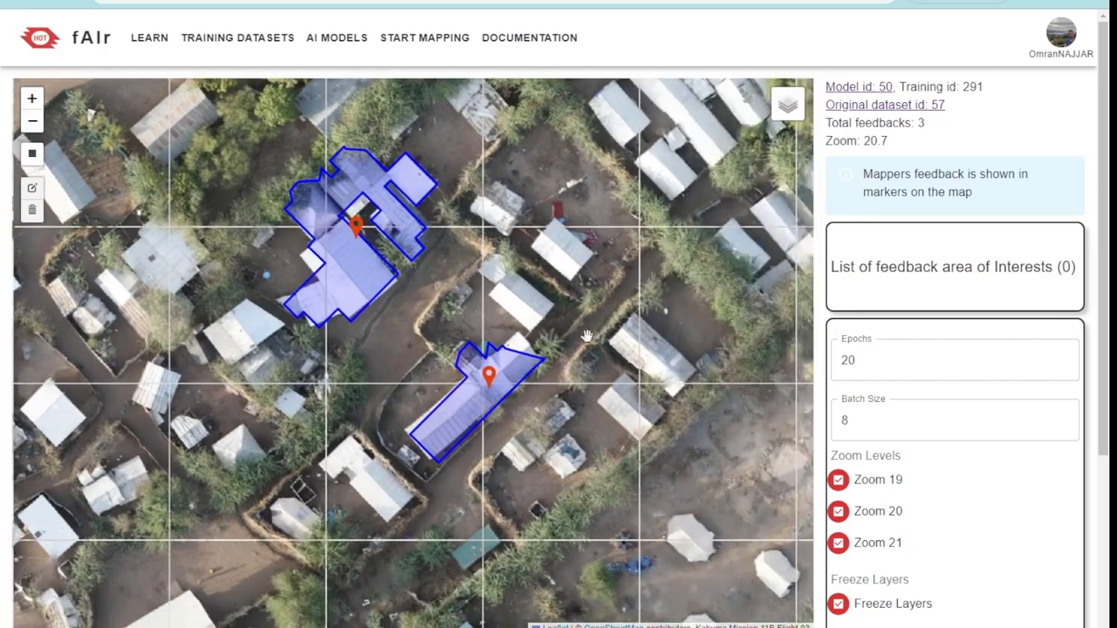
# Draw a rectangular feedback area of interest of about 11,635 sqm around the two neighbouring feedback markers
pyautogui.scroll(-3, 567, 349)
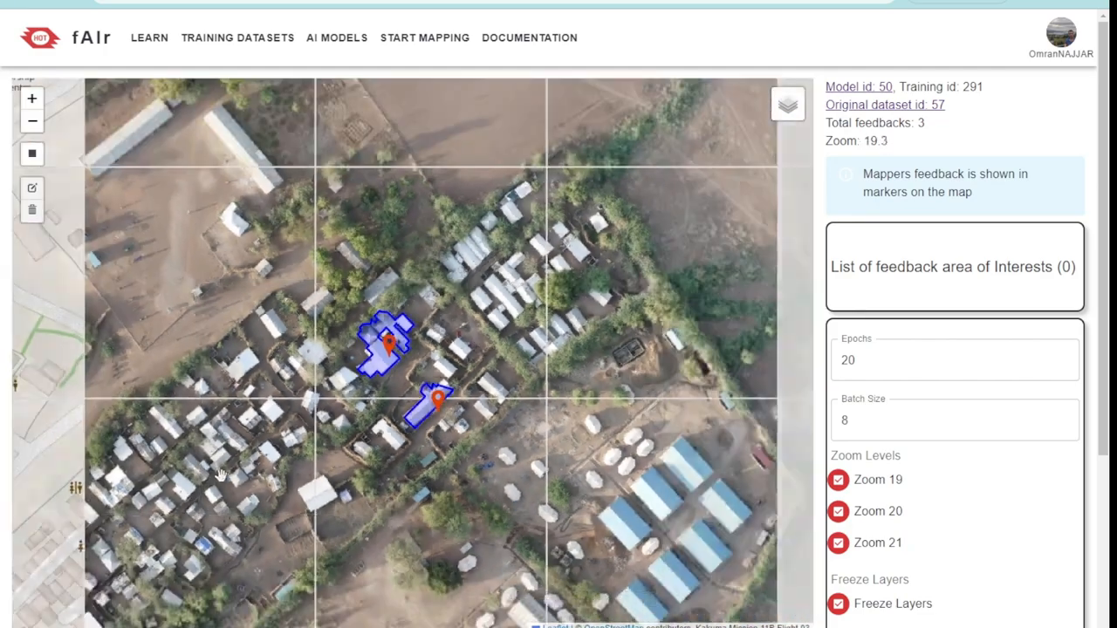
pyautogui.moveTo(221, 476); pyautogui.dragTo(497, 389)
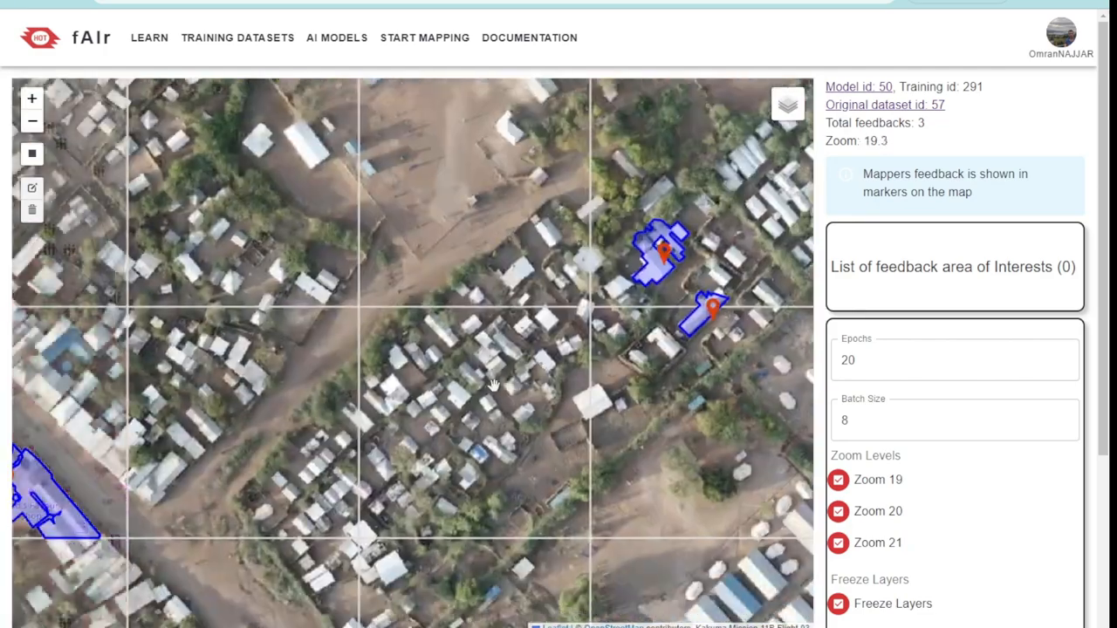
pyautogui.scroll(-2, 550, 393)
pyautogui.moveTo(384, 442); pyautogui.dragTo(157, 459)
pyautogui.click(31, 152)
pyautogui.scroll(1, 387, 307)
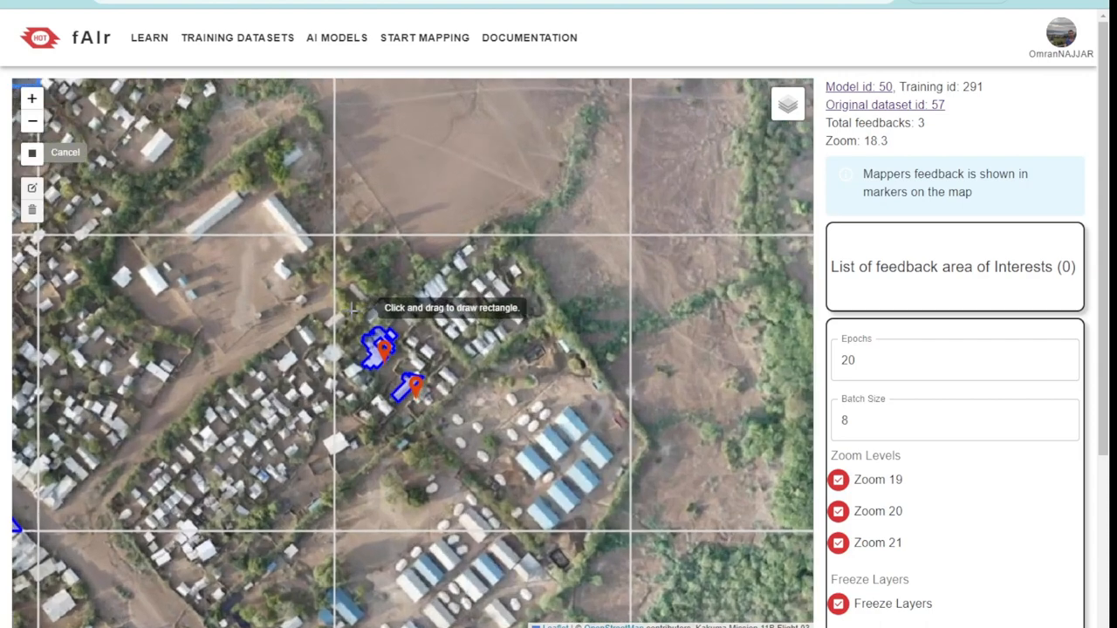
pyautogui.moveTo(332, 233)
pyautogui.mouseDown()
pyautogui.moveTo(486, 394)
pyautogui.moveTo(539, 560)
pyautogui.mouseUp()
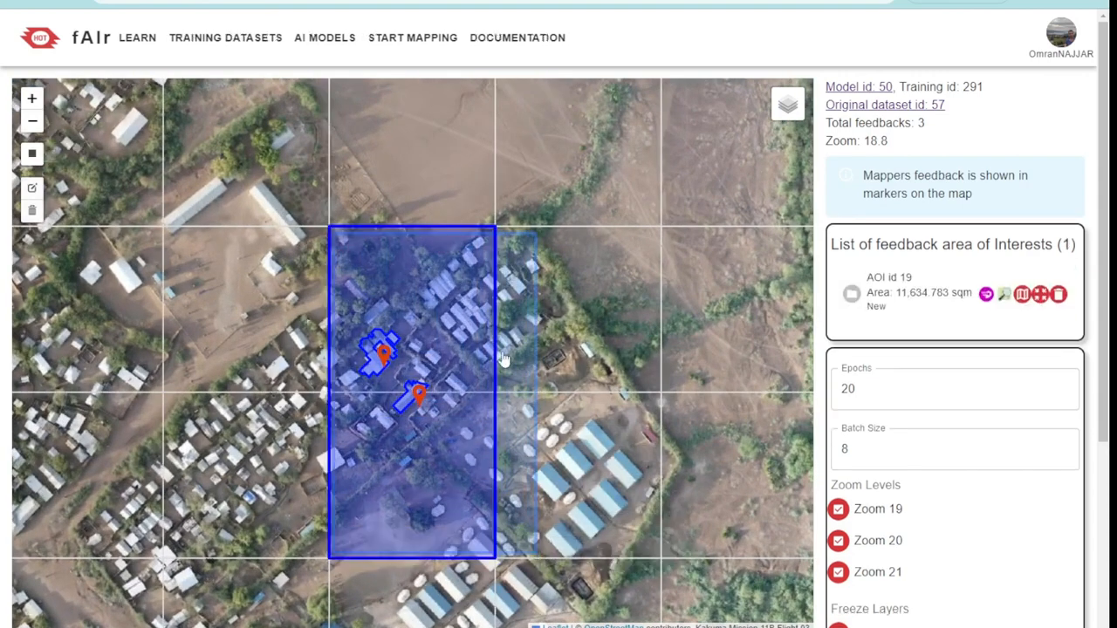
# Fetch the OSM data for the new feedback area of interest and inspect the building outlines inside it
pyautogui.moveTo(384, 351); pyautogui.dragTo(443, 331)
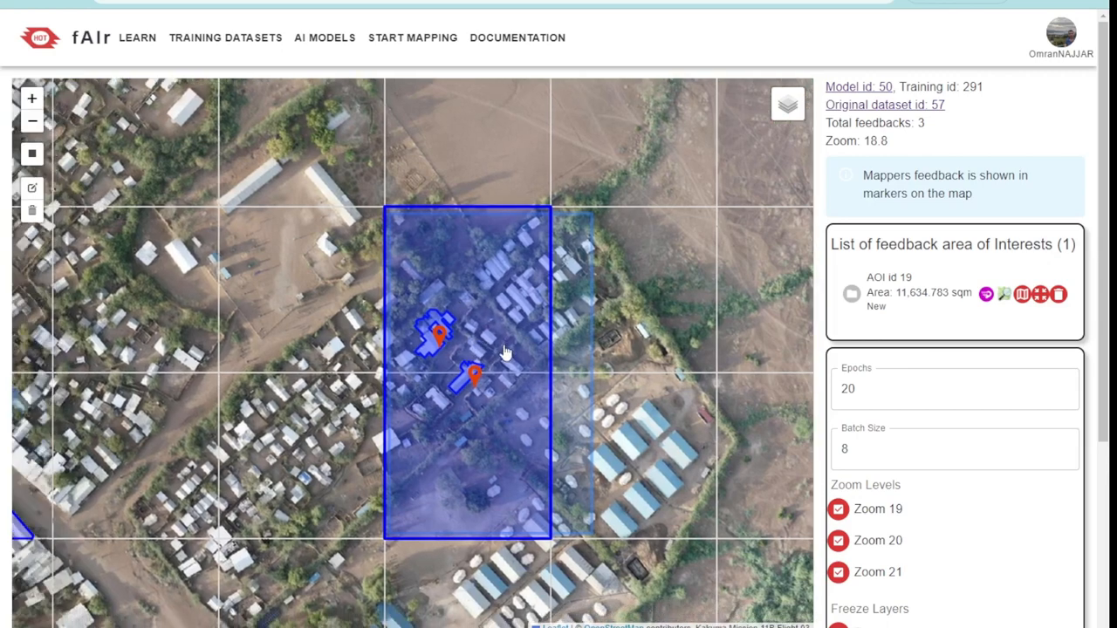
pyautogui.scroll(2, 493, 309)
pyautogui.click(1039, 294)
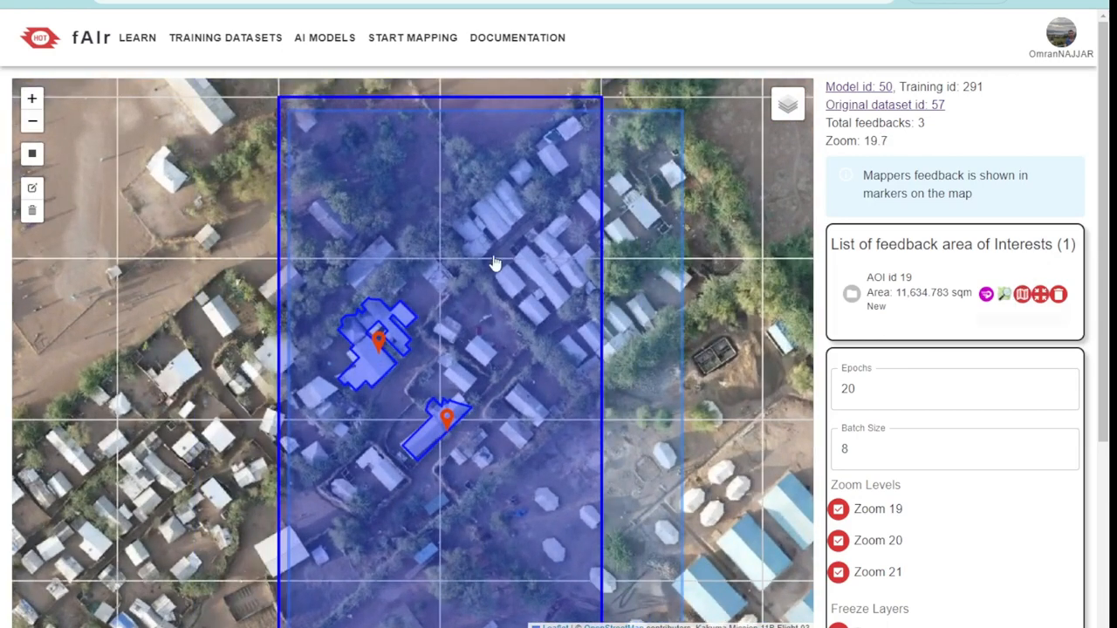
pyautogui.scroll(2, 558, 231)
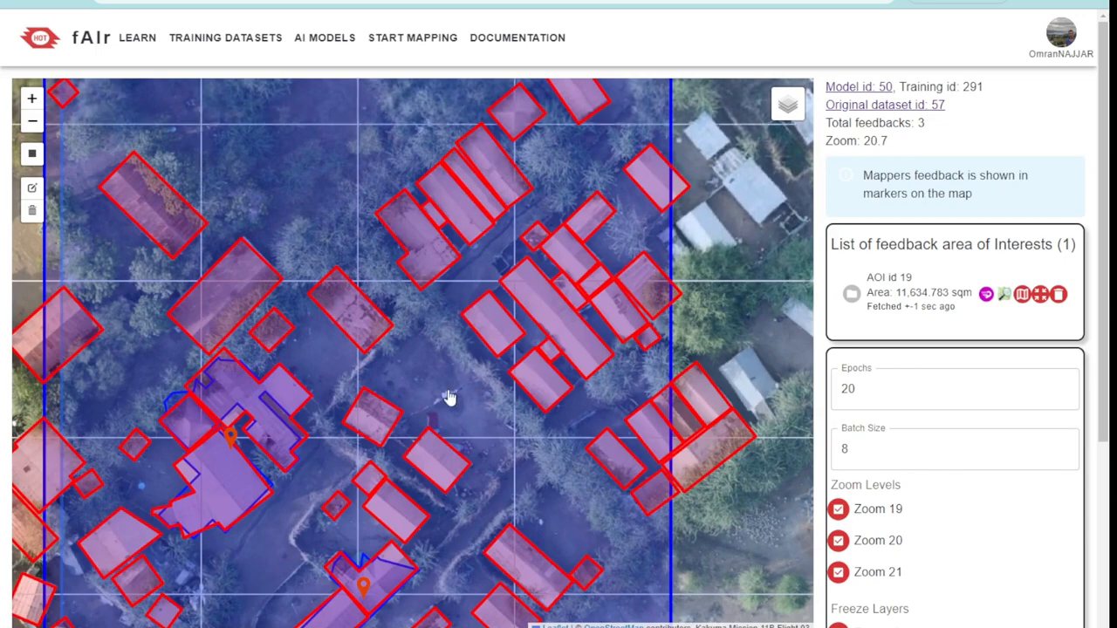
pyautogui.moveTo(449, 399); pyautogui.dragTo(533, 249)
pyautogui.moveTo(316, 504); pyautogui.dragTo(224, 219)
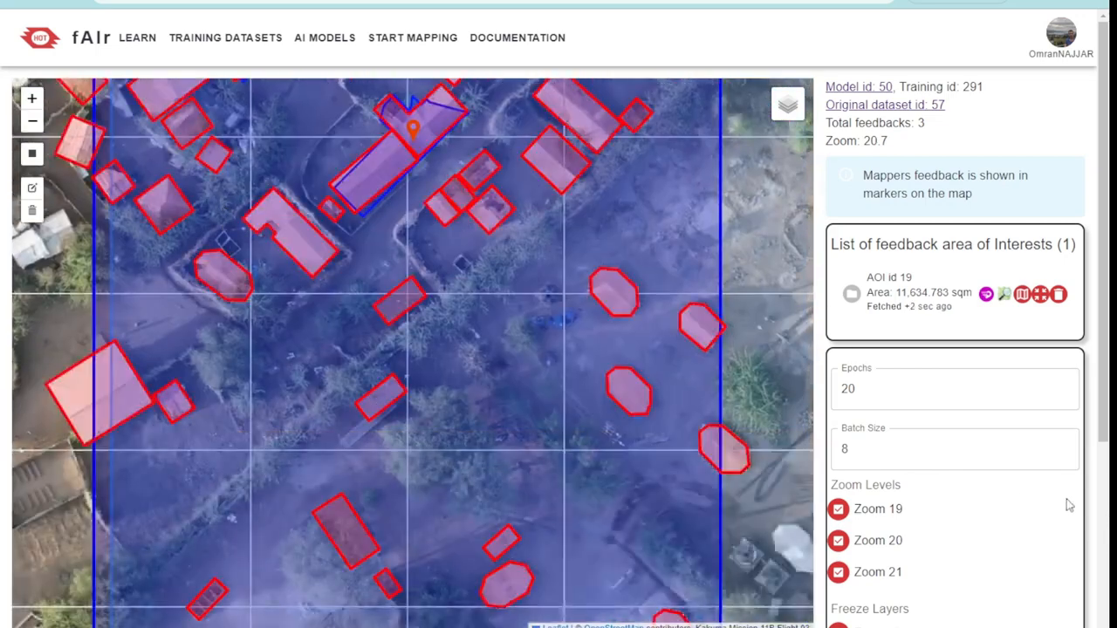
# Examine the feedback training settings and the option to apply the training to the model, along with the fetched labels on the map
pyautogui.scroll(-2, 1010, 518)
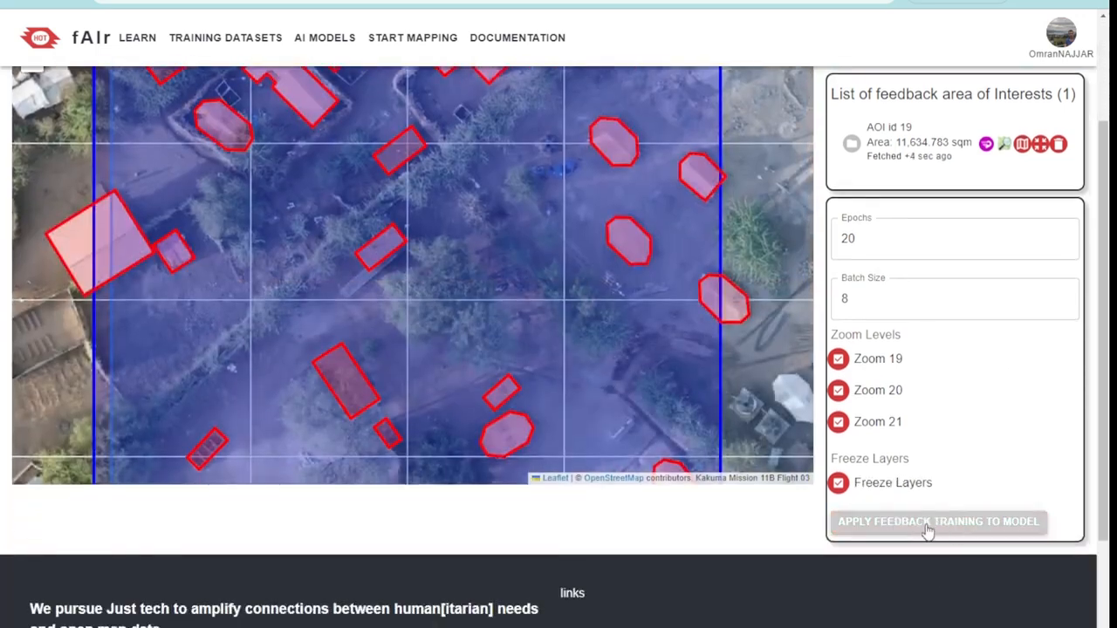
pyautogui.moveTo(934, 481); pyautogui.dragTo(855, 480)
pyautogui.click(747, 532)
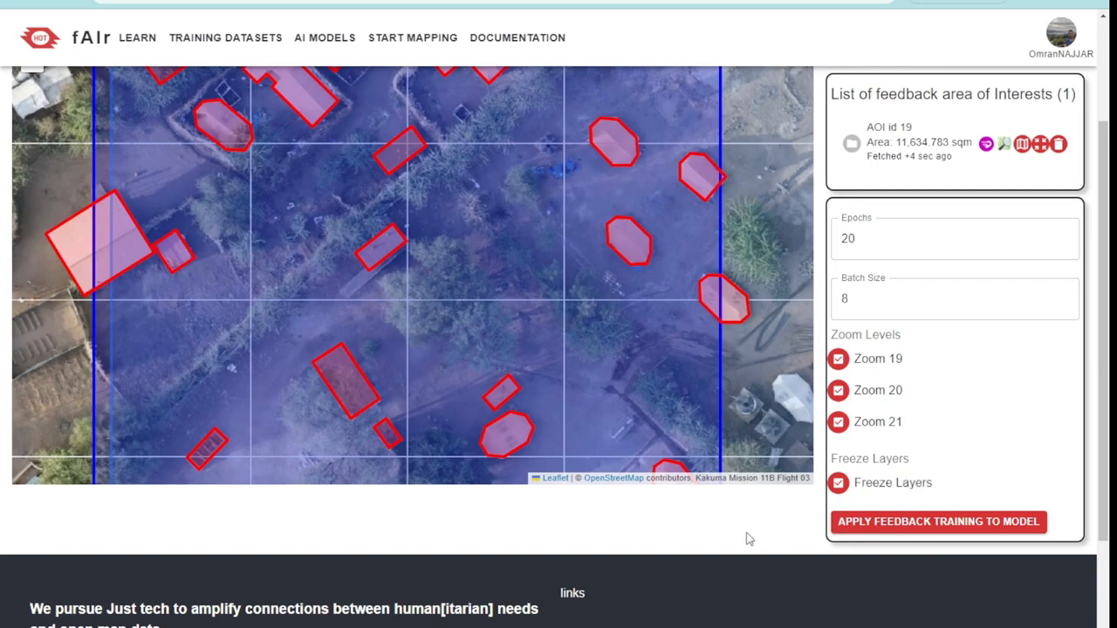
pyautogui.scroll(2, 924, 515)
pyautogui.scroll(-1, 943, 495)
pyautogui.scroll(1, 539, 367)
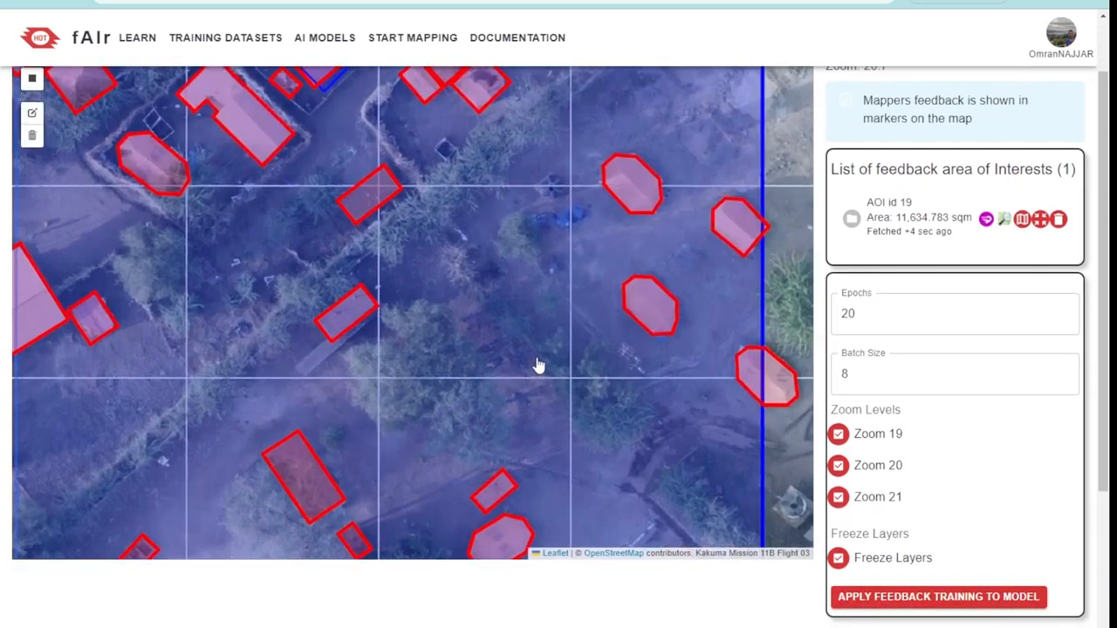
pyautogui.scroll(-2, 539, 367)
pyautogui.scroll(1, 538, 367)
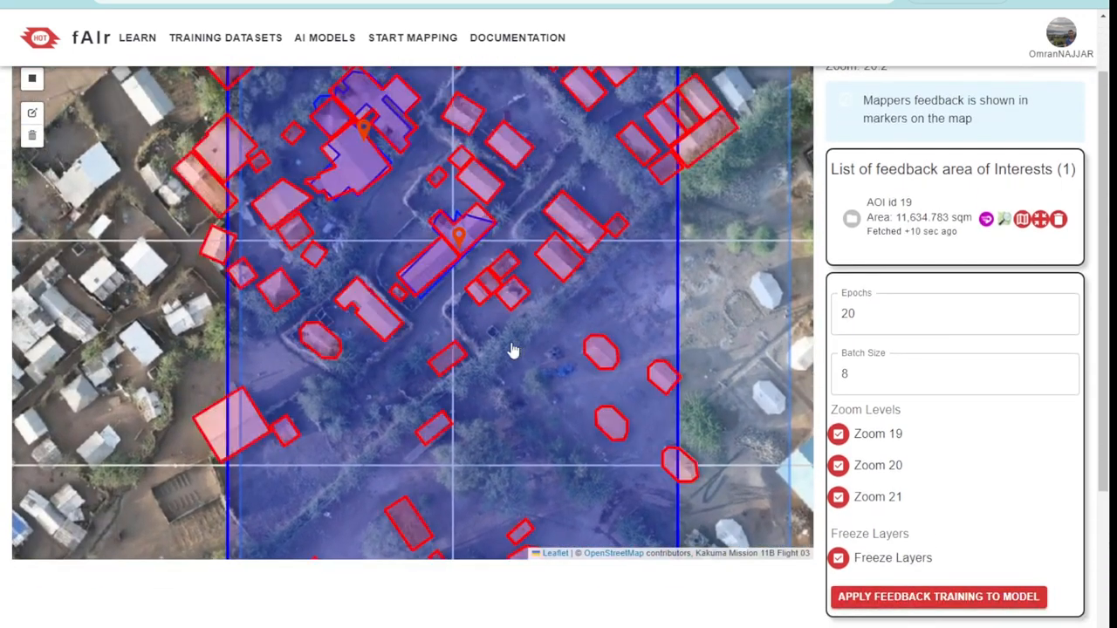
pyautogui.scroll(1, 954, 353)
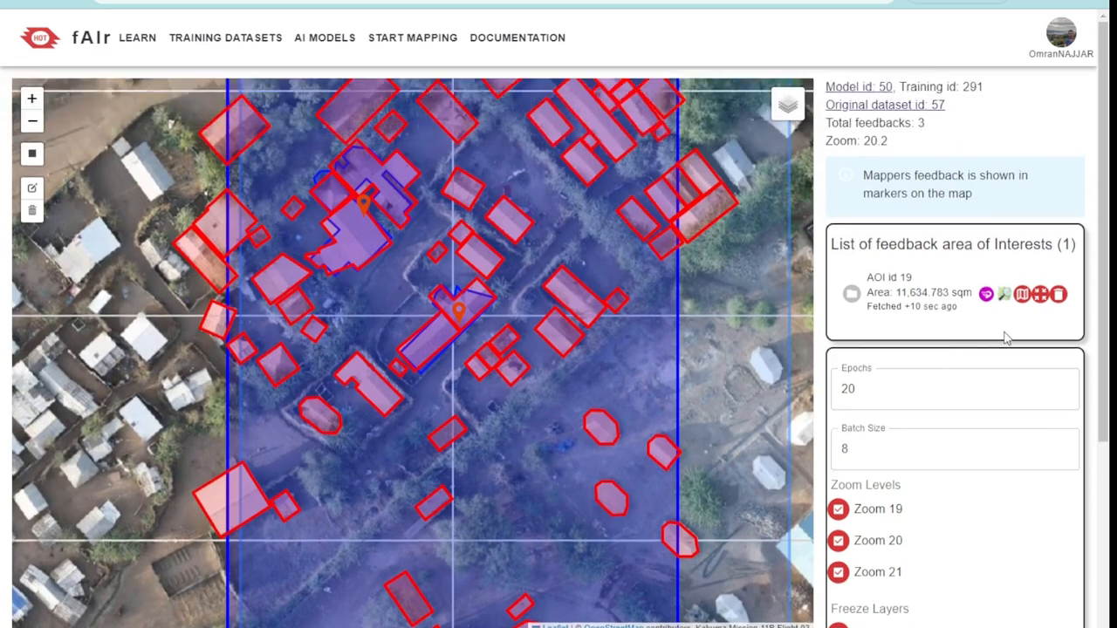
pyautogui.scroll(-1, 717, 381)
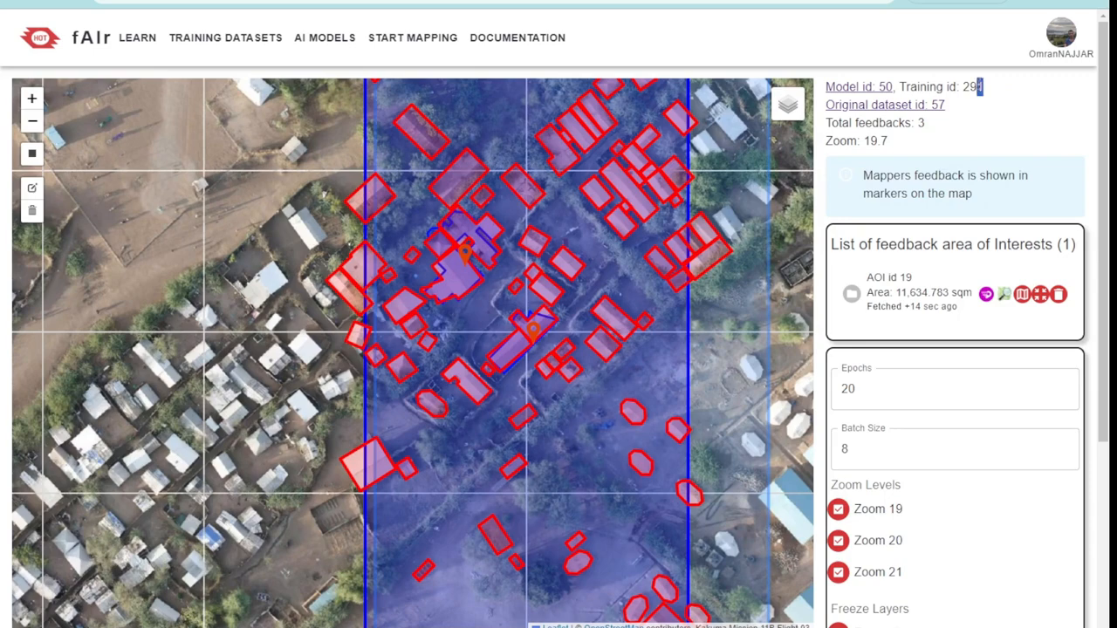
# Open the feedback area of interest in the OpenStreetMap iD editor, inspect the mapping within its boundary, and return to fAIr
pyautogui.click(983, 103)
pyautogui.moveTo(583, 274); pyautogui.dragTo(512, 369)
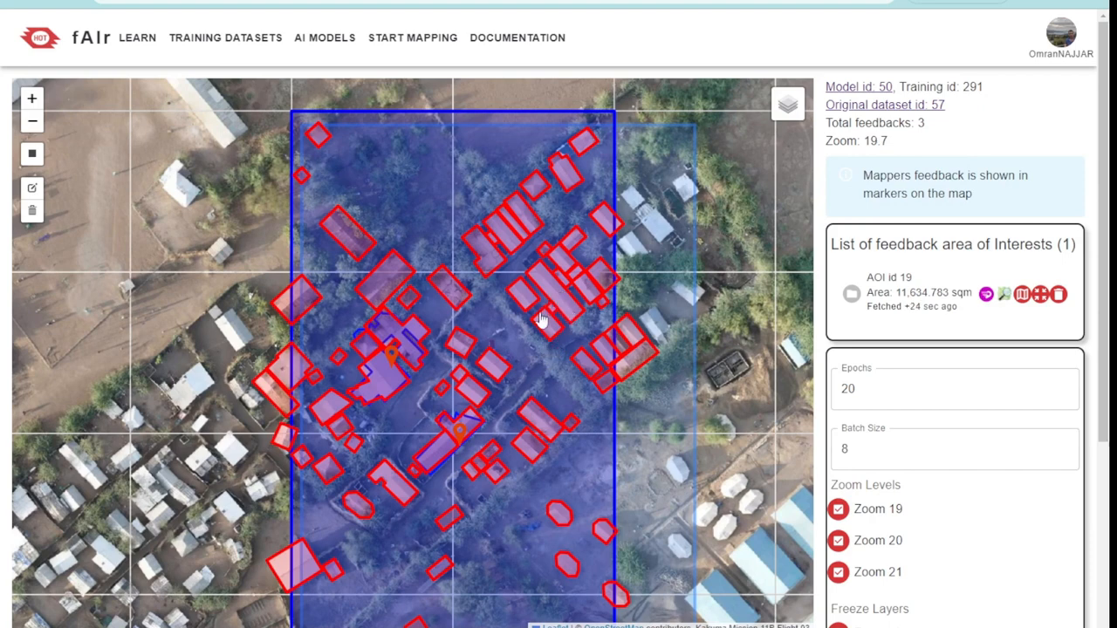
pyautogui.scroll(1, 456, 433)
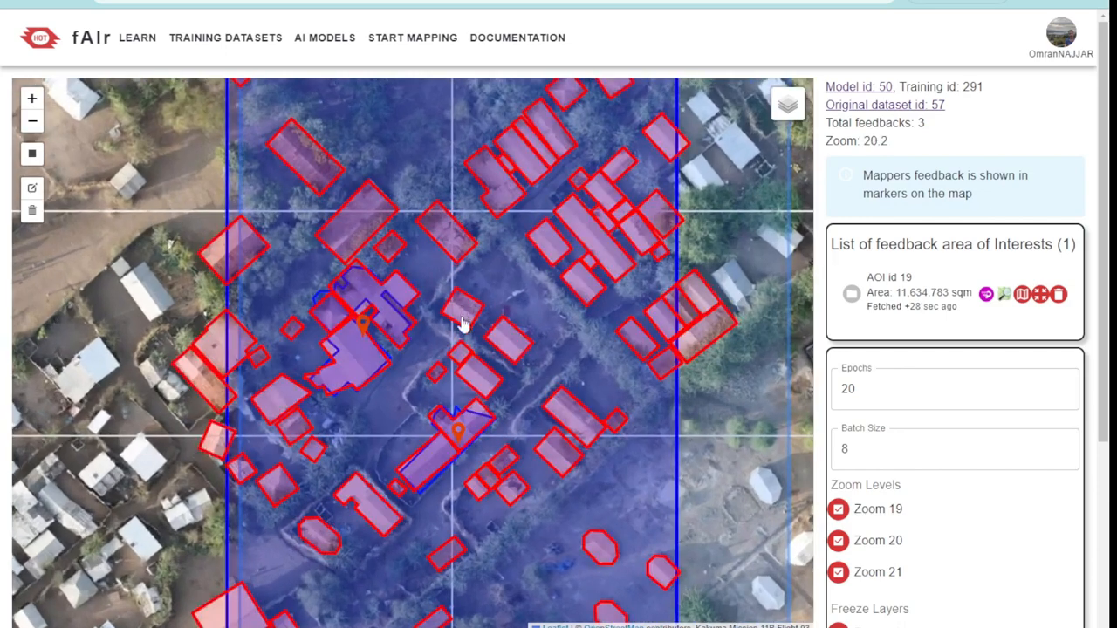
pyautogui.click(1005, 295)
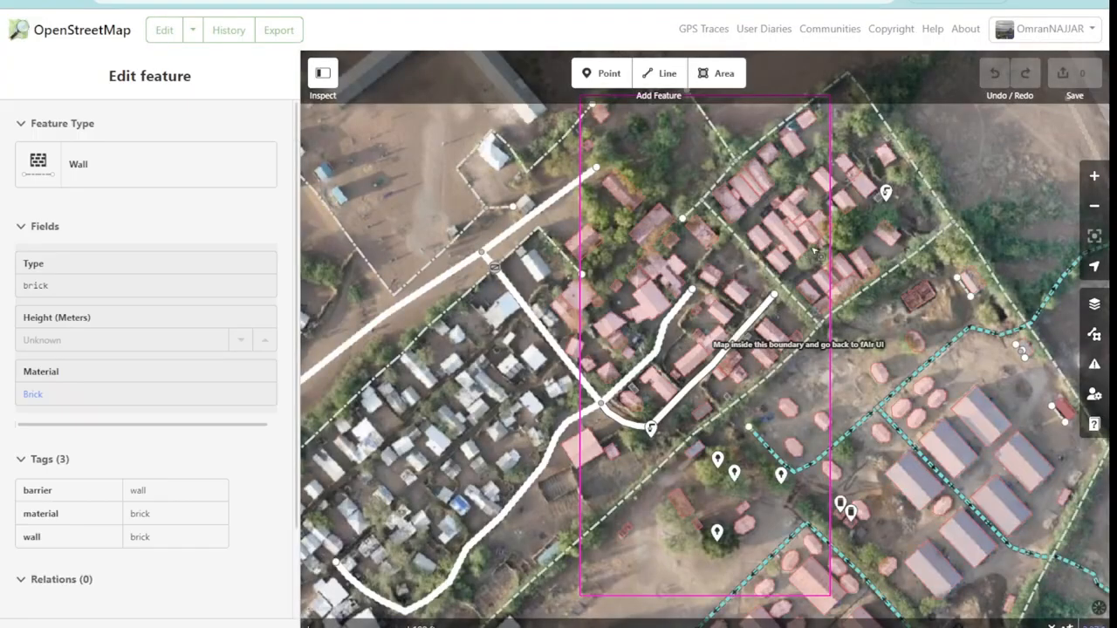
pyautogui.scroll(5, 816, 253)
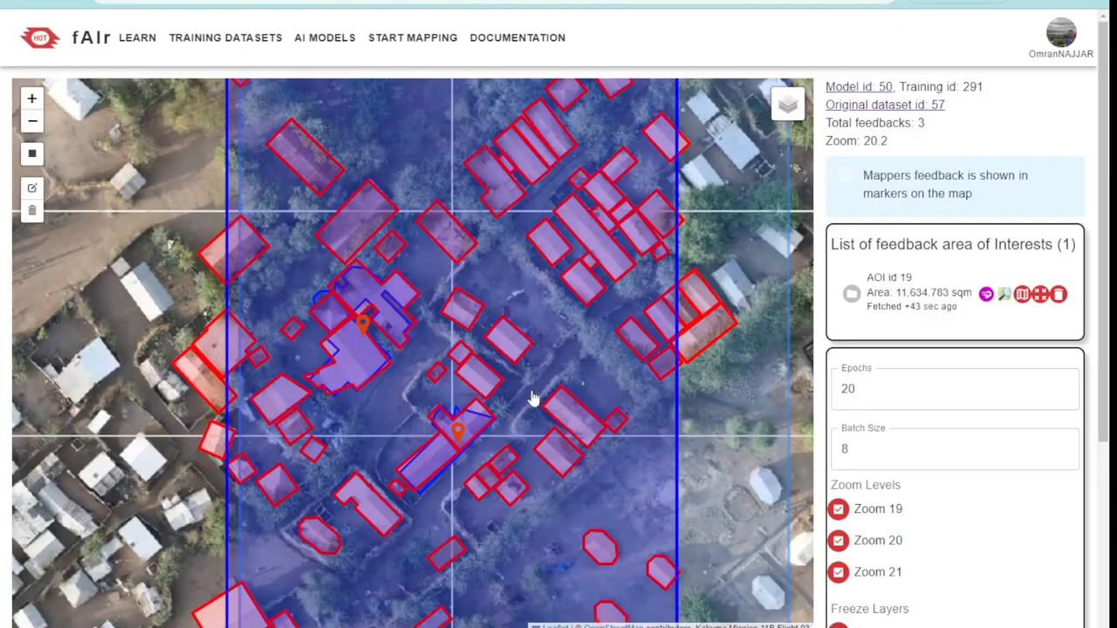
# Compare the location of the new feedback area with the feedback markers and the original dataset AOI on the map
pyautogui.scroll(-1, 534, 399)
pyautogui.moveTo(511, 436); pyautogui.dragTo(591, 392)
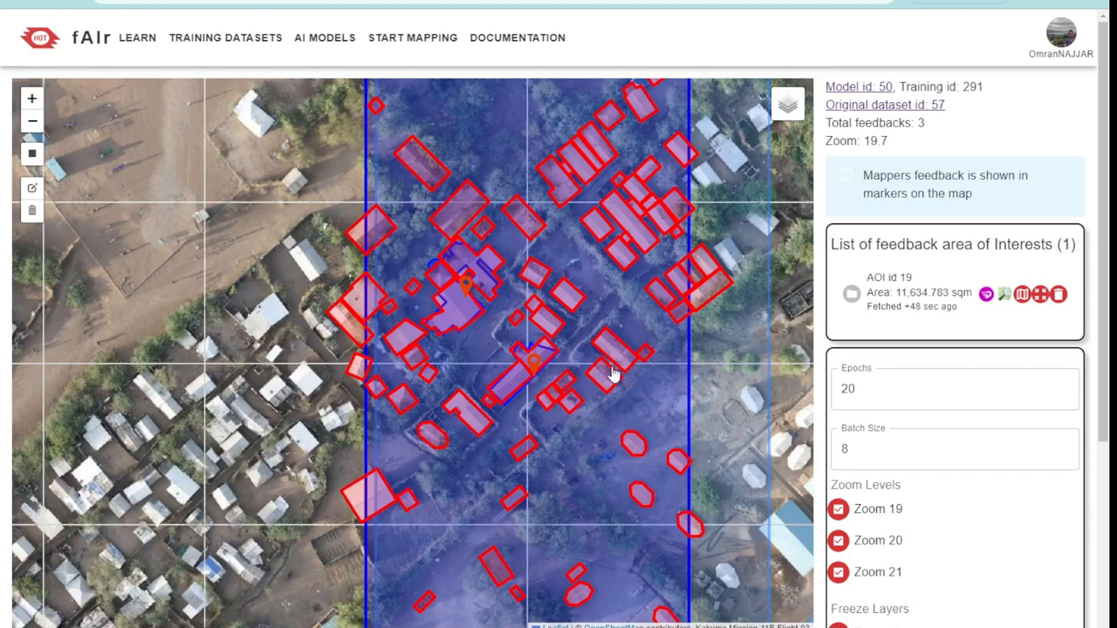
pyautogui.scroll(-1, 614, 374)
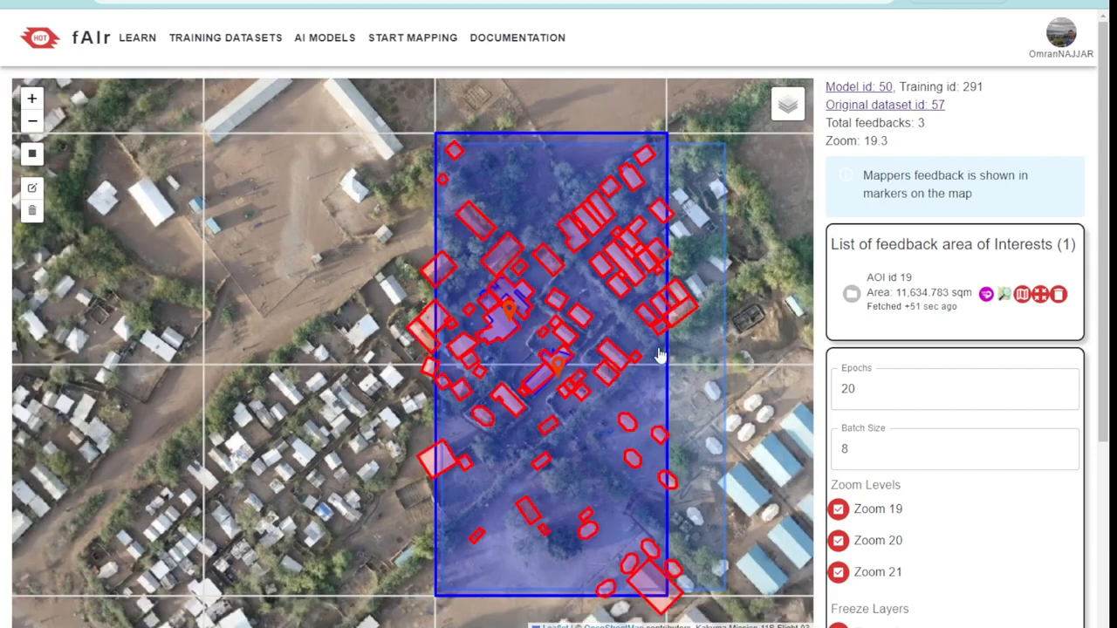
pyautogui.scroll(-5, 602, 342)
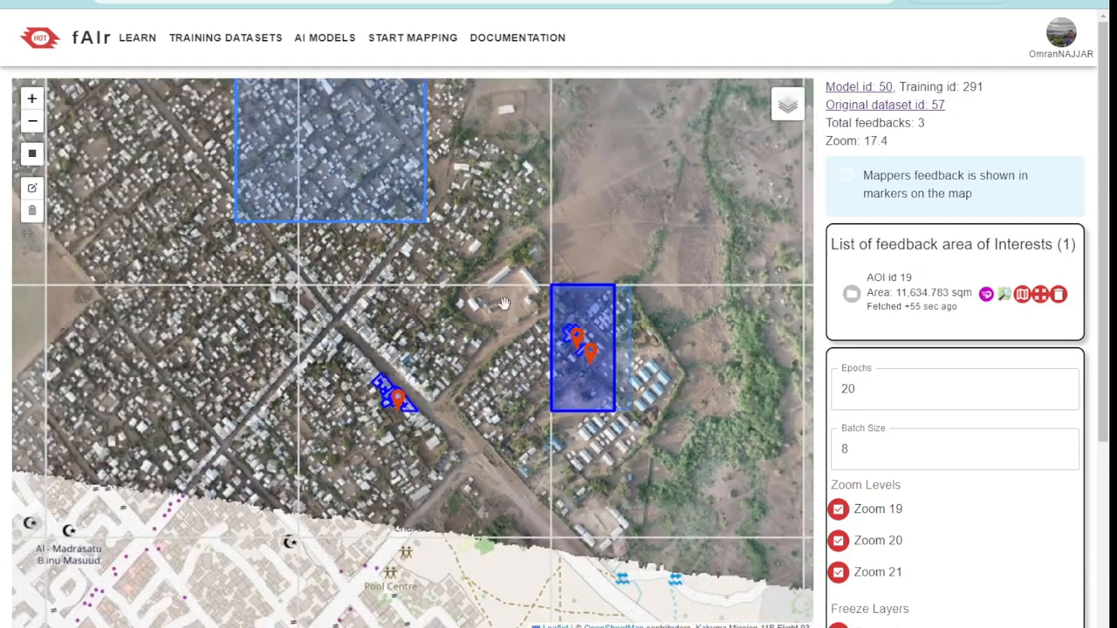
pyautogui.moveTo(504, 302); pyautogui.dragTo(568, 384)
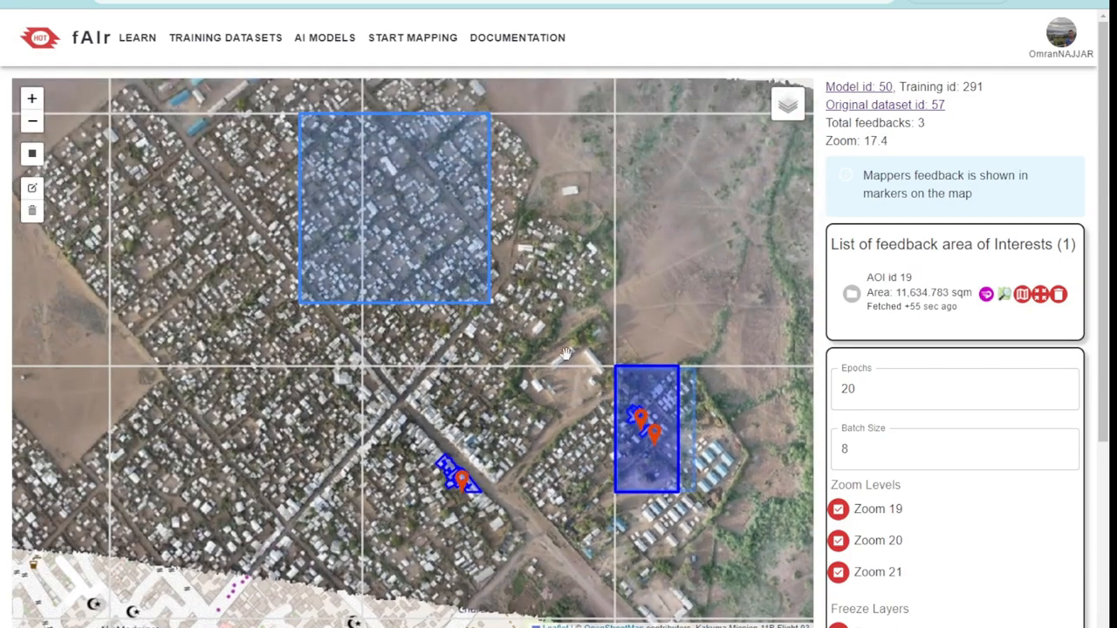
pyautogui.click(414, 179)
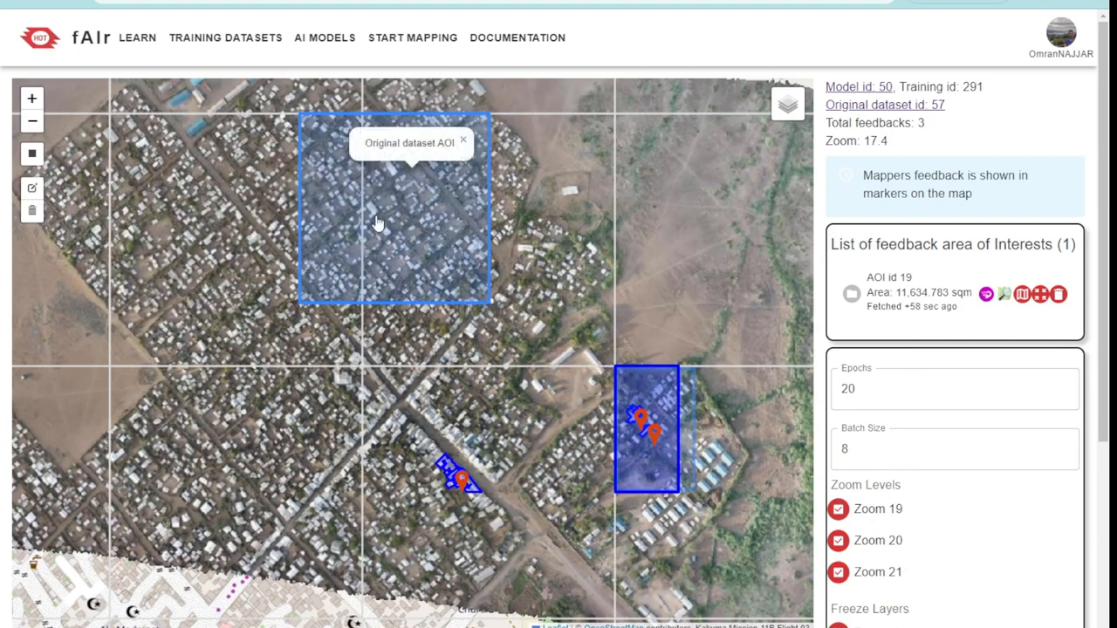
pyautogui.click(660, 397)
pyautogui.scroll(1, 650, 403)
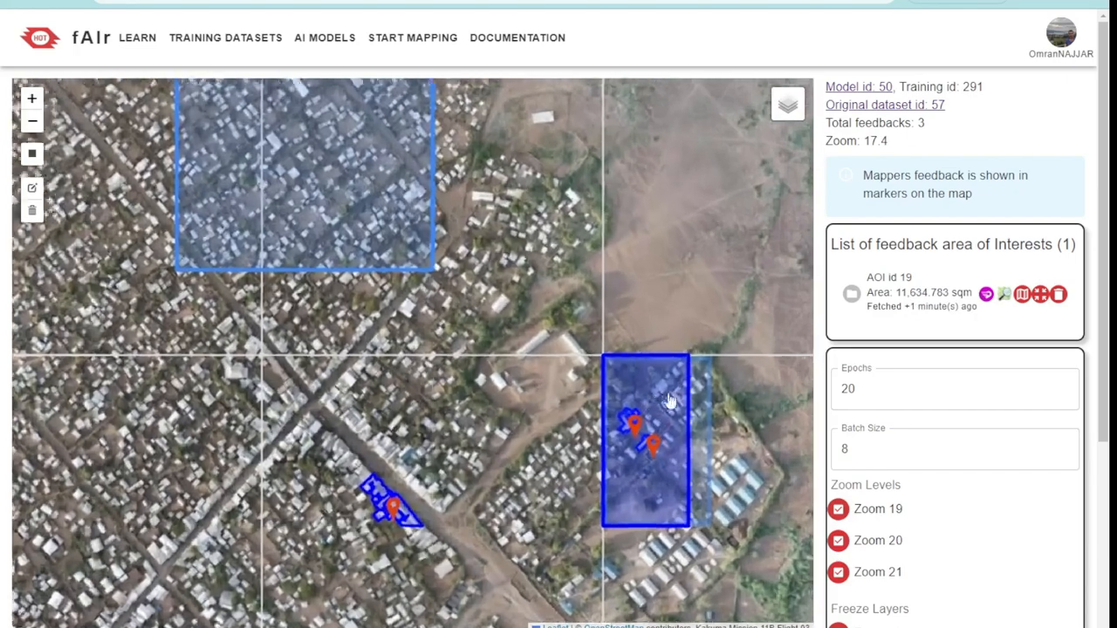
# Open original dataset 57 and draw a second rectangular area of interest of about 5,817 sqm over the open compound southeast of the existing one
pyautogui.click(880, 104)
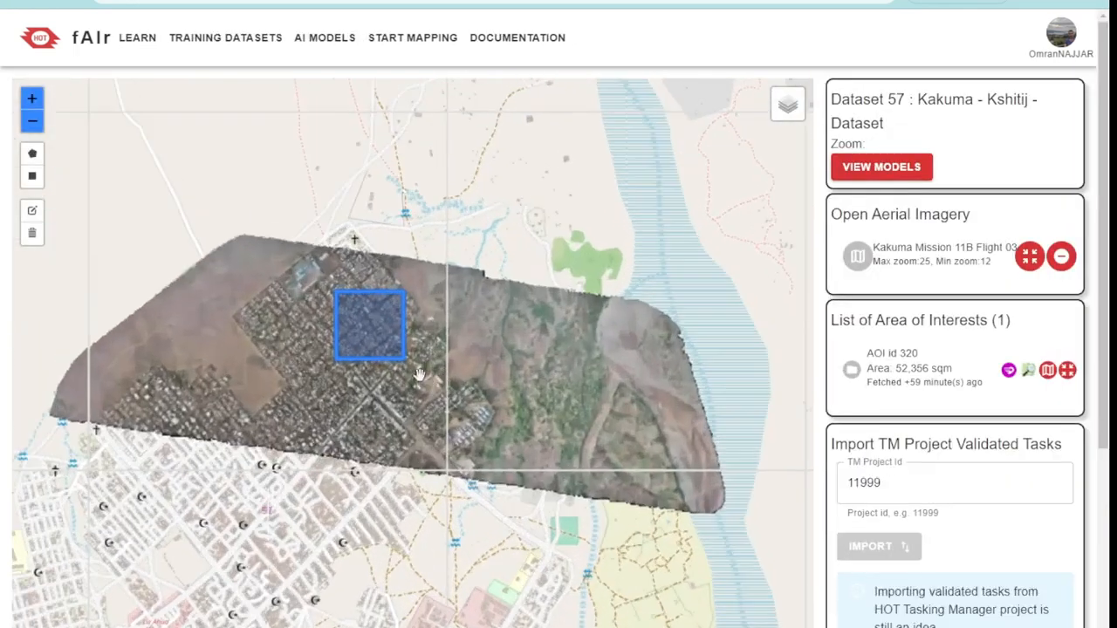
pyautogui.scroll(4, 419, 375)
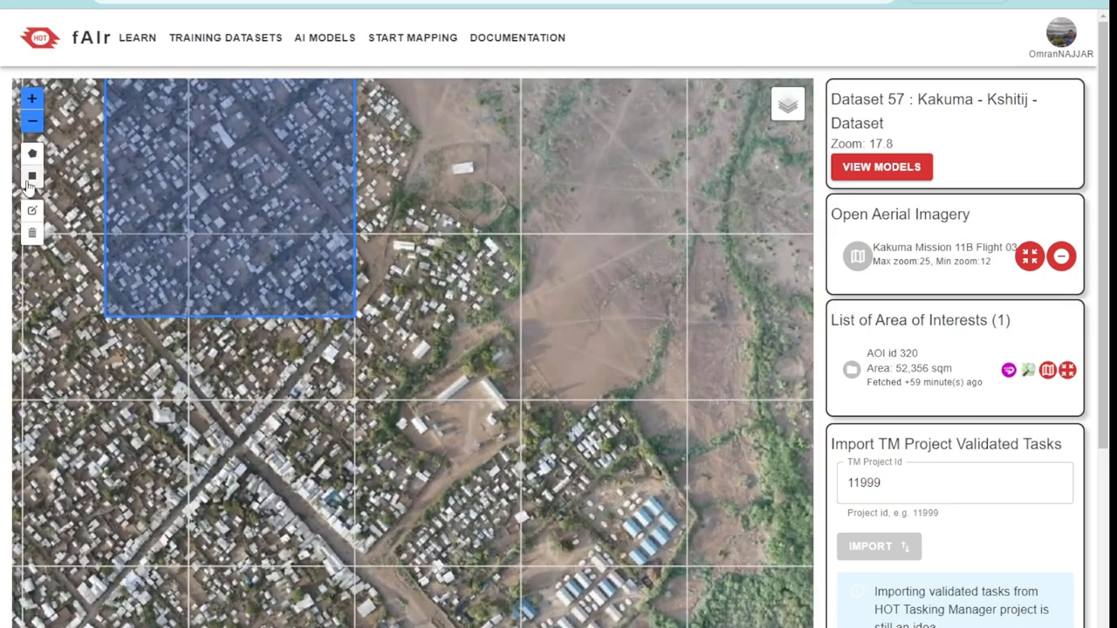
pyautogui.click(31, 179)
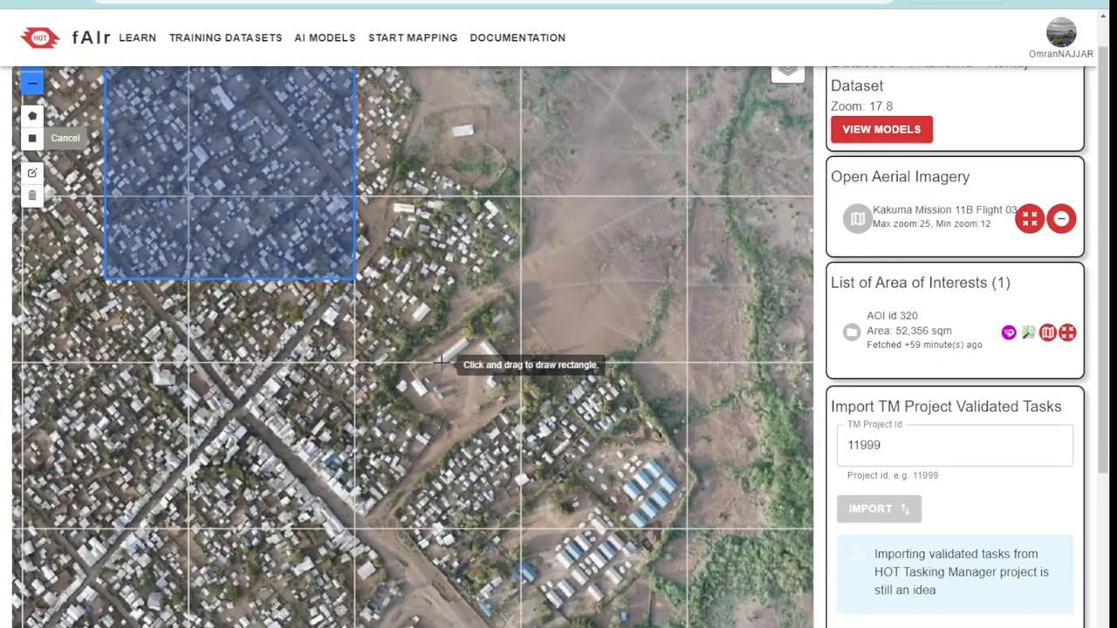
pyautogui.moveTo(447, 349); pyautogui.dragTo(560, 458)
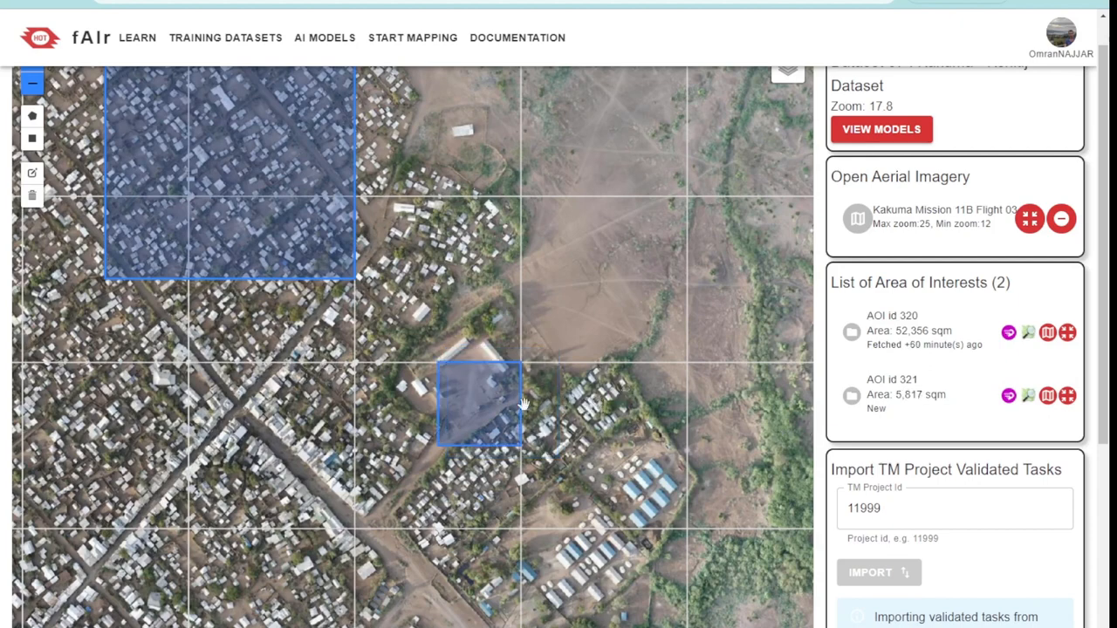
pyautogui.scroll(-2, 521, 405)
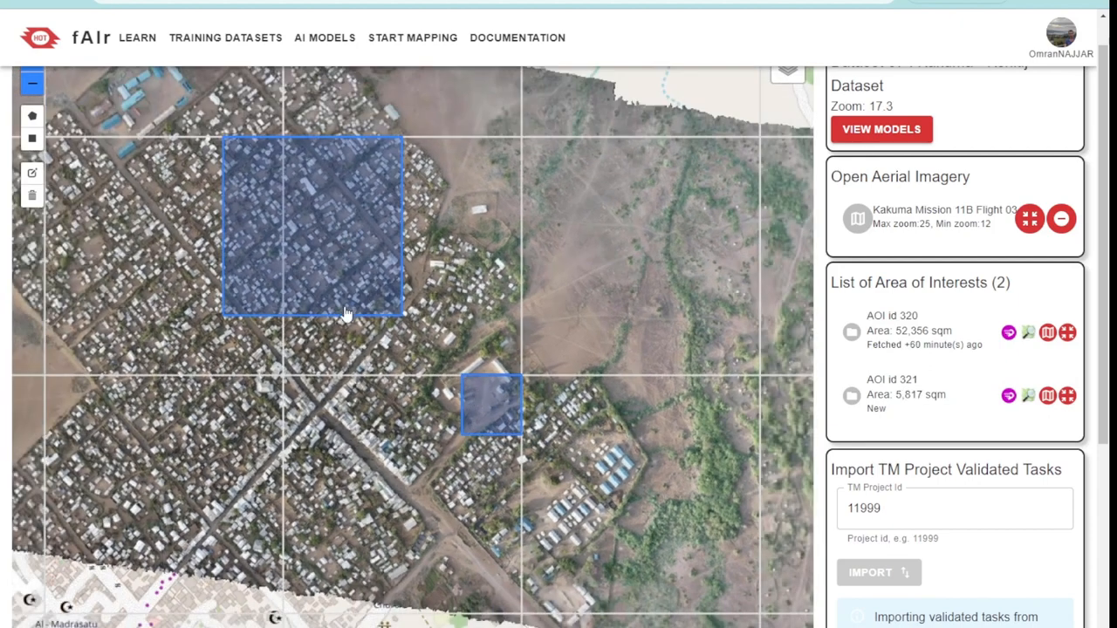
# Open the dataset's new area of interest in the OpenStreetMap iD editor, inspect its boundary, and return to fAIr
pyautogui.click(1029, 396)
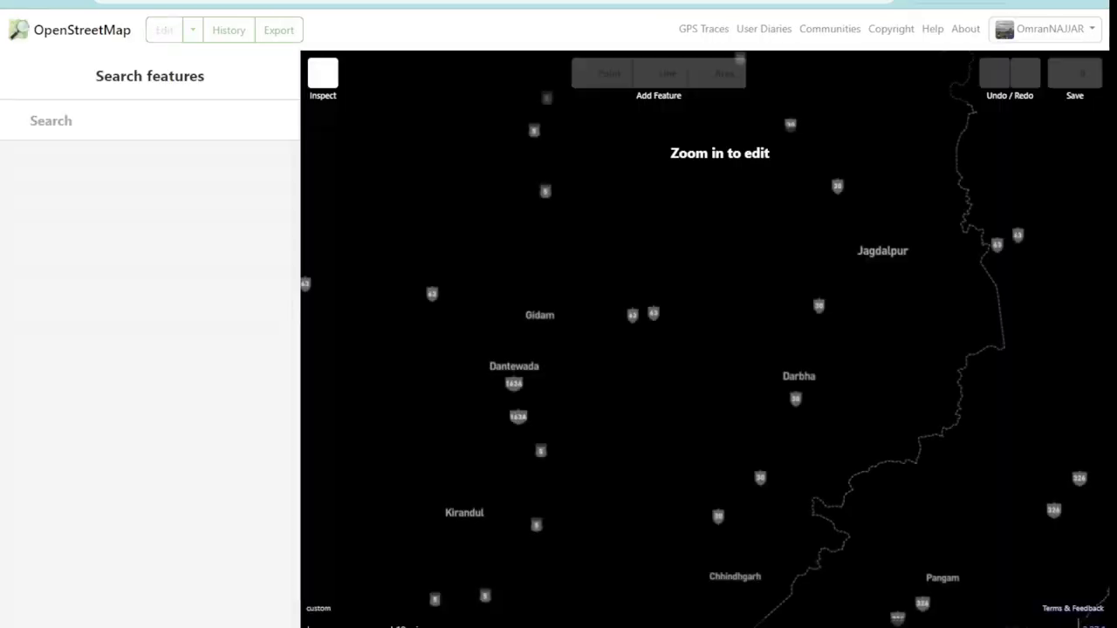
pyautogui.scroll(3, 873, 437)
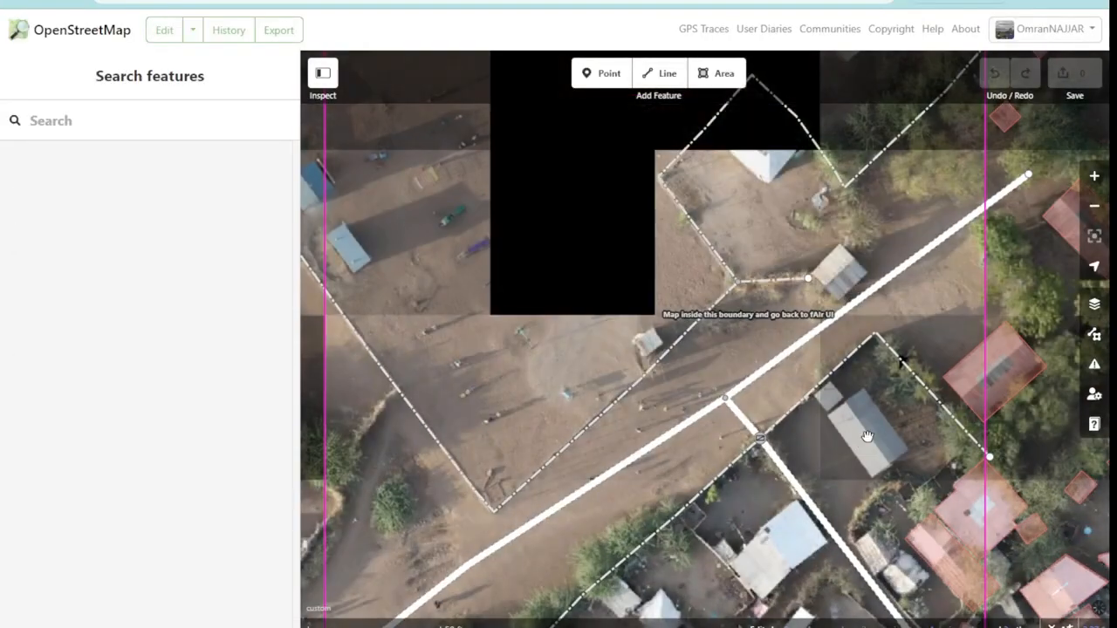
pyautogui.moveTo(878, 436); pyautogui.dragTo(765, 317)
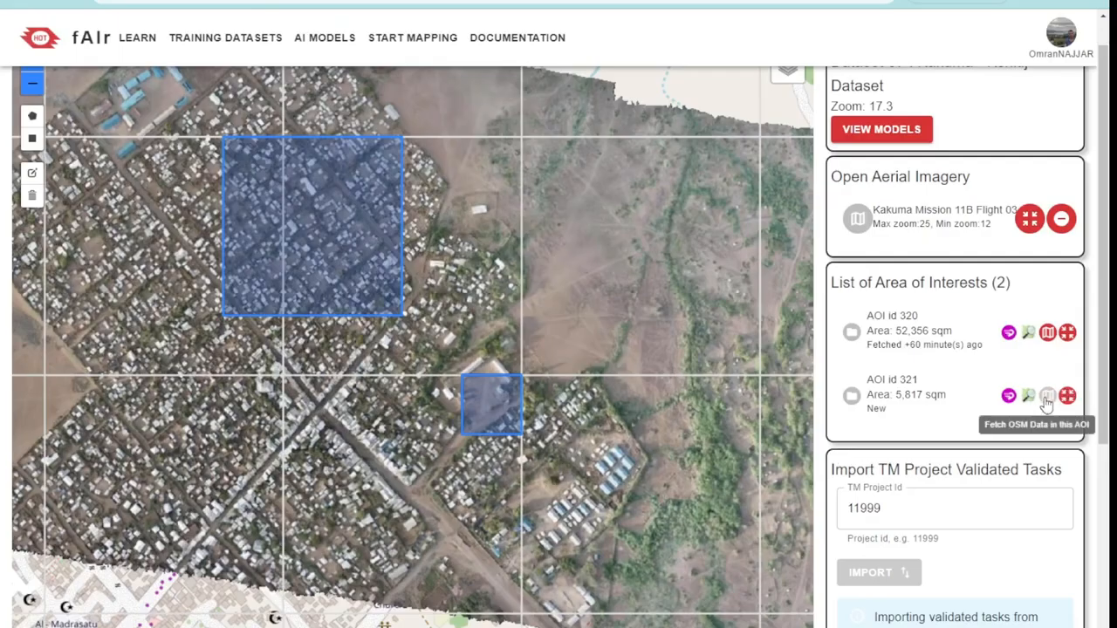
# Fetch the OSM data for the dataset's new area of interest and inspect its building labels
pyautogui.scroll(1, 937, 397)
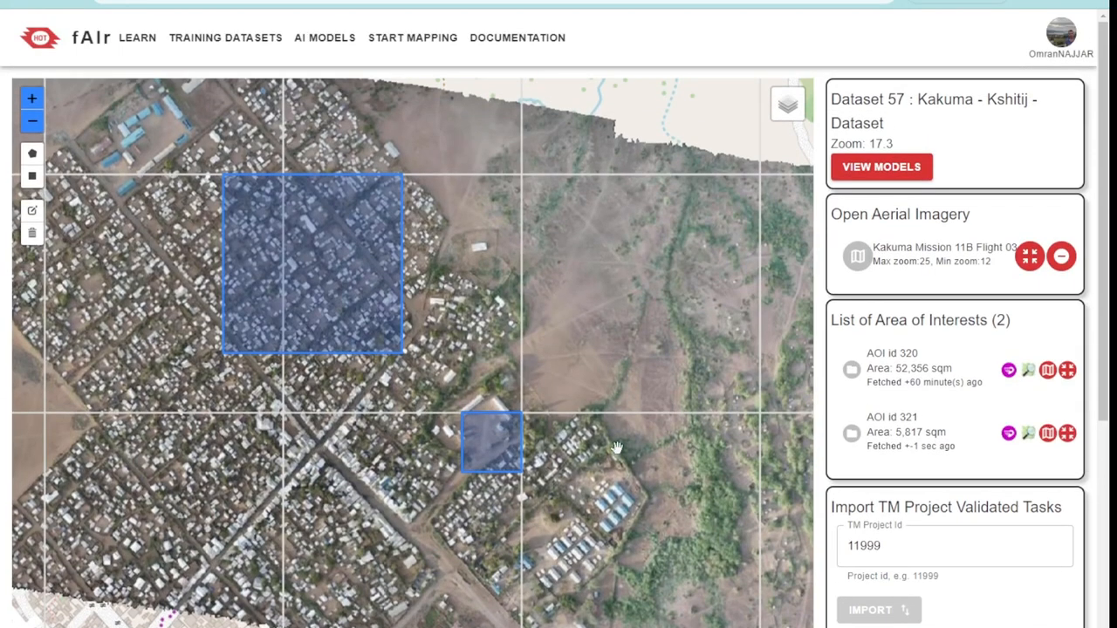
pyautogui.scroll(5, 509, 447)
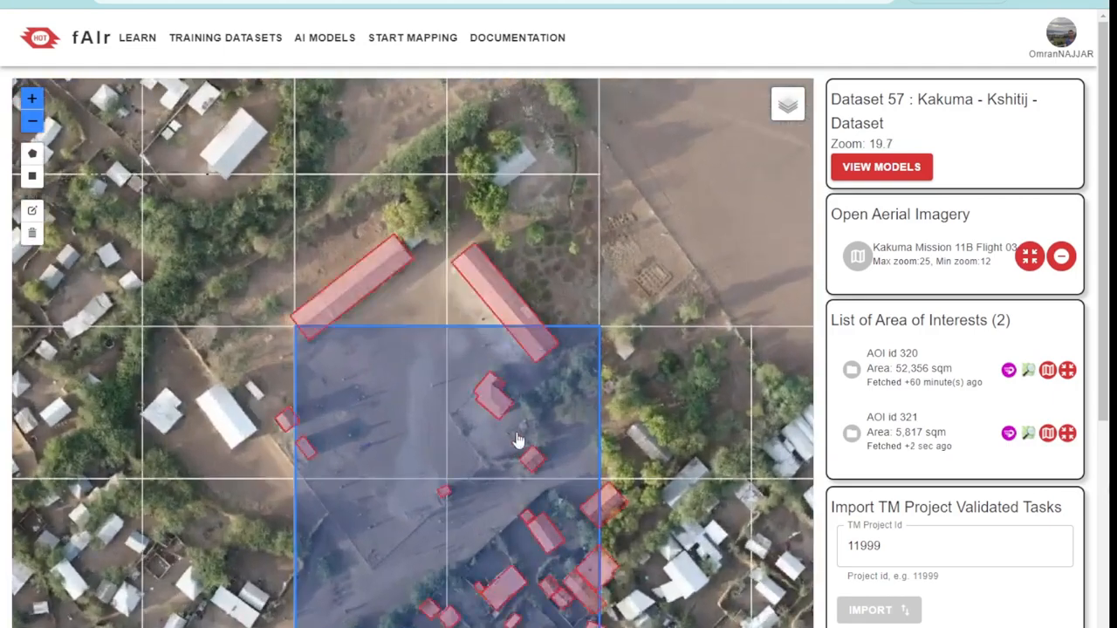
pyautogui.moveTo(565, 528); pyautogui.dragTo(548, 396)
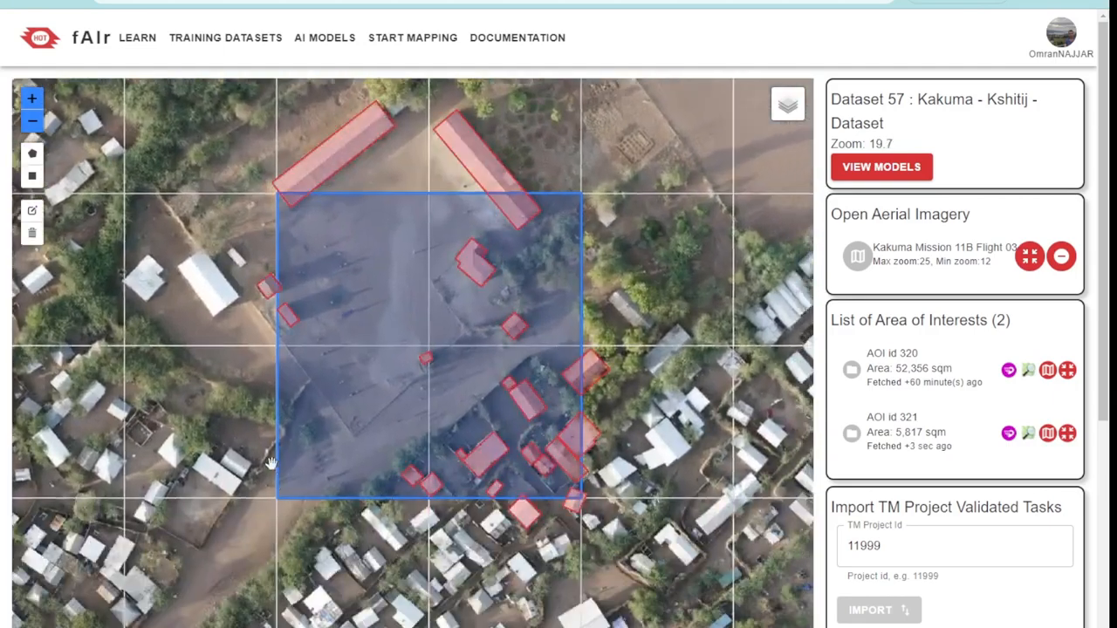
# Open the dataset's Kakuma Buildings Model for editing and submit a training request with 20 epochs, batch size 8 and zoom levels 19, 20 and 21
pyautogui.click(906, 170)
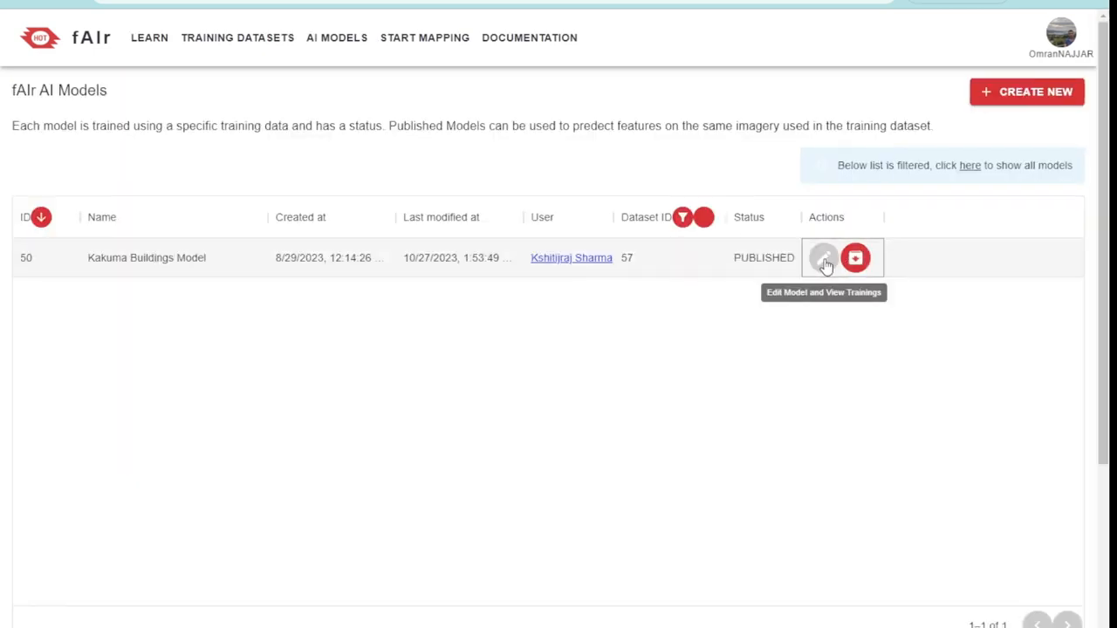
pyautogui.click(823, 258)
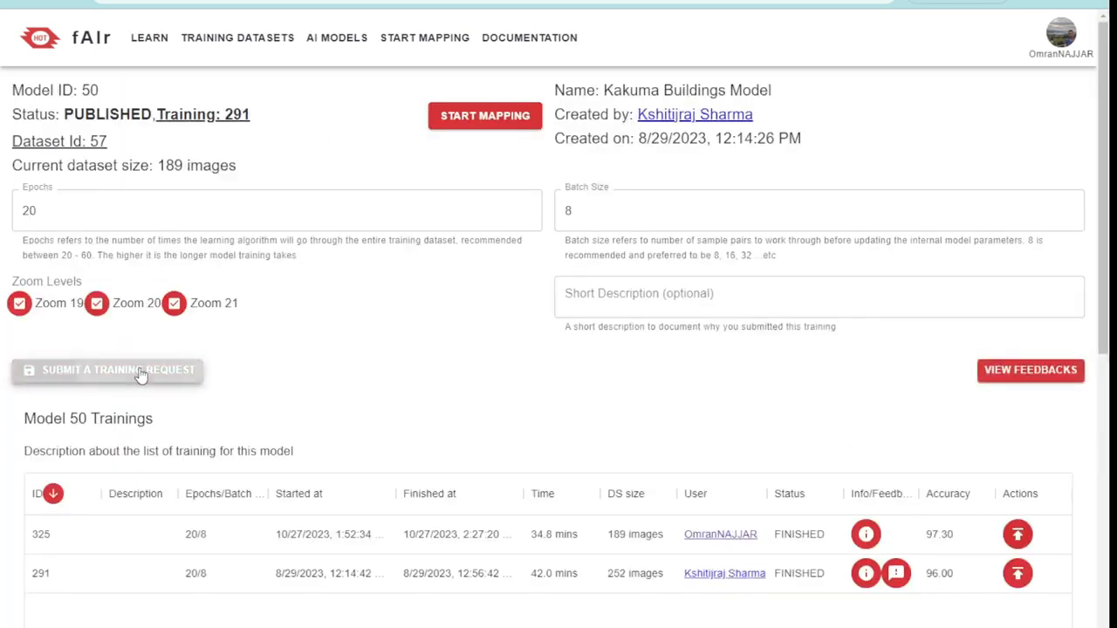
pyautogui.scroll(-1, 602, 387)
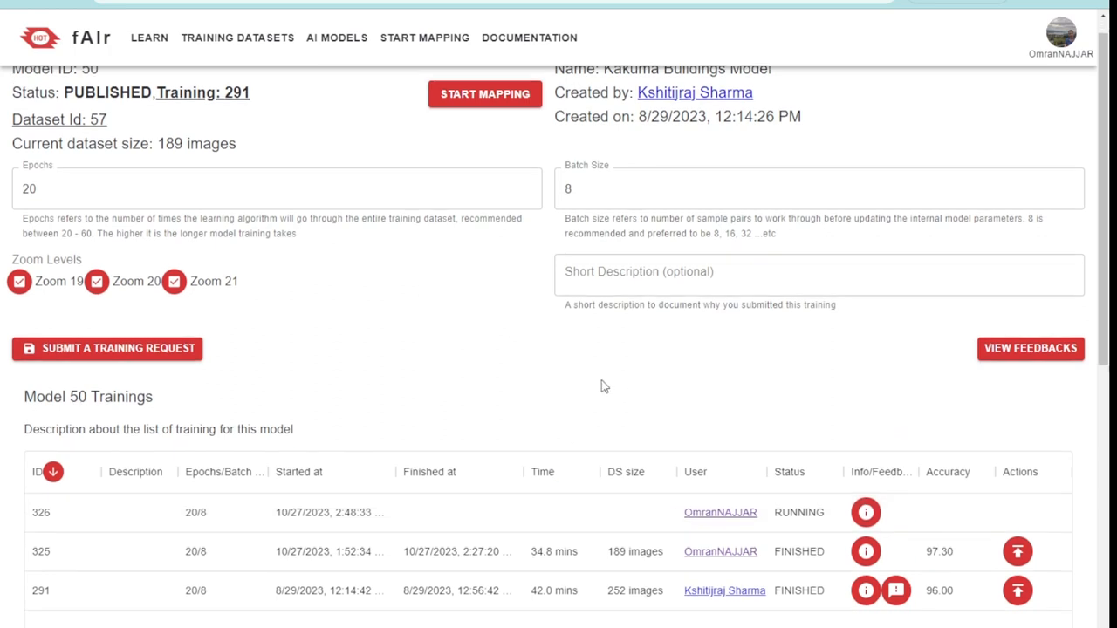
# Review the duration of finished training 325, then examine its details, output files and training and validation accuracy graph
pyautogui.click(150, 505)
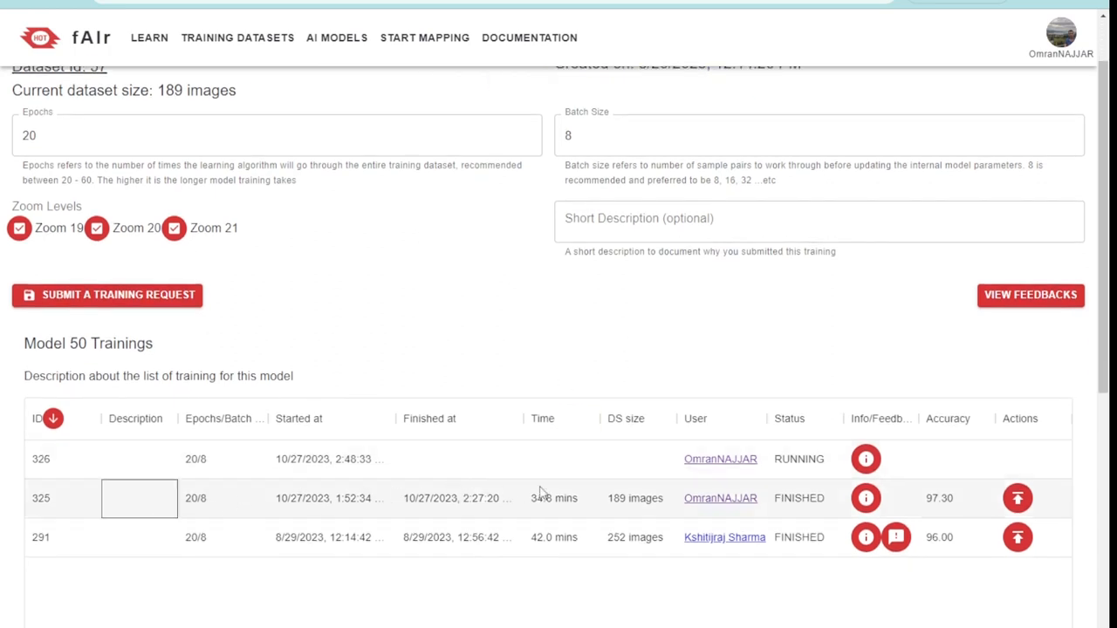
pyautogui.click(555, 500)
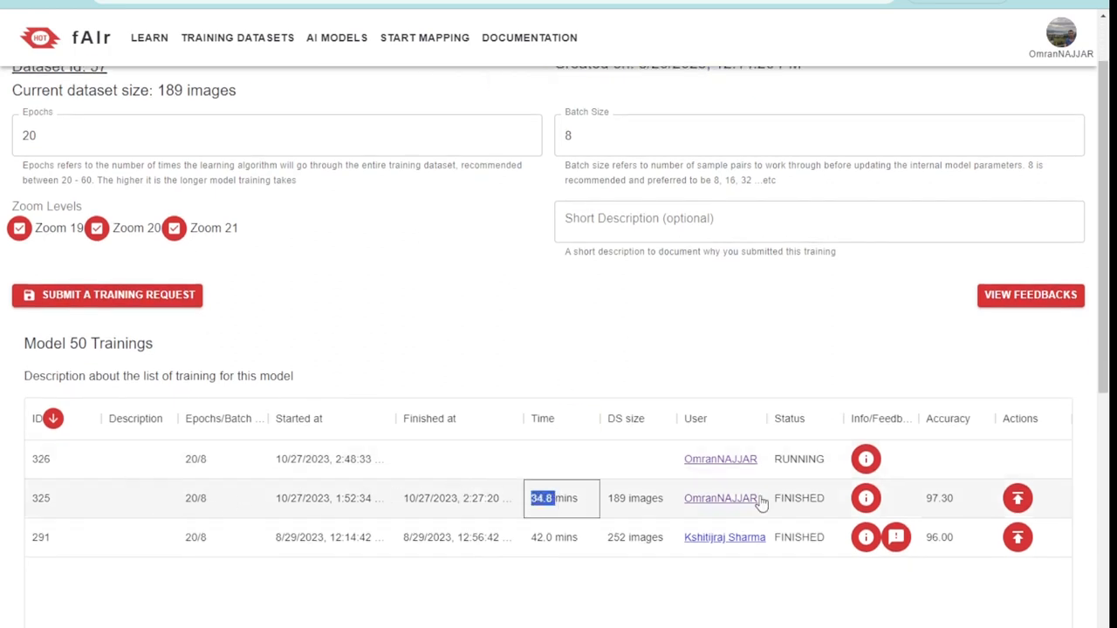
pyautogui.click(865, 499)
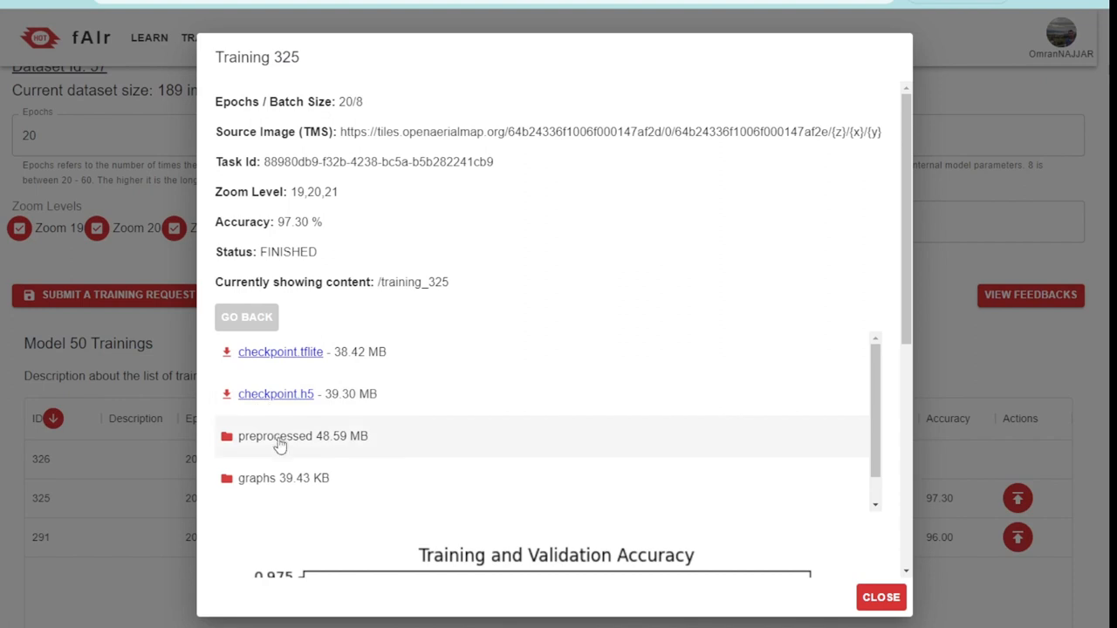
pyautogui.scroll(-5, 815, 340)
pyautogui.scroll(-2, 863, 367)
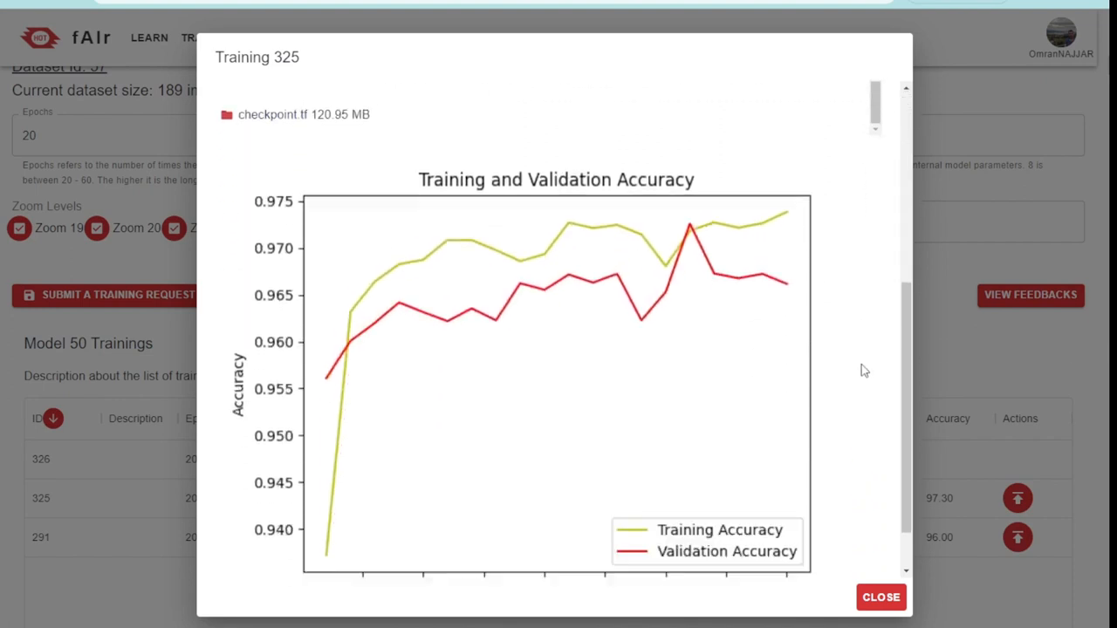
pyautogui.scroll(-1, 524, 350)
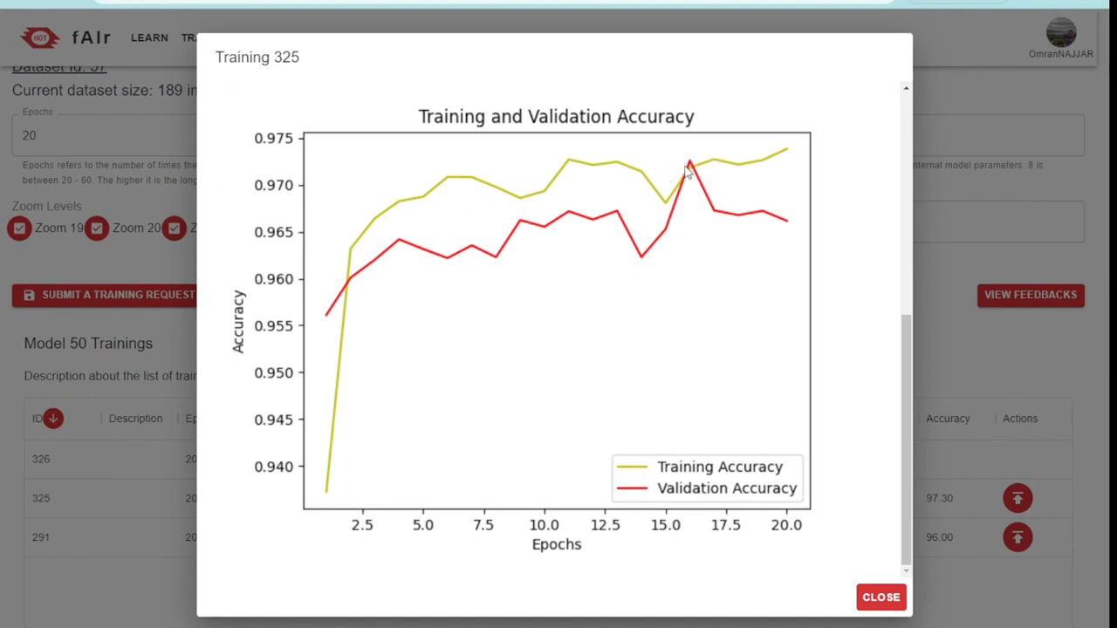
pyautogui.click(881, 597)
# Publish training 325 as the model's active training and check the published training in the model's status
pyautogui.doubleClick(950, 498)
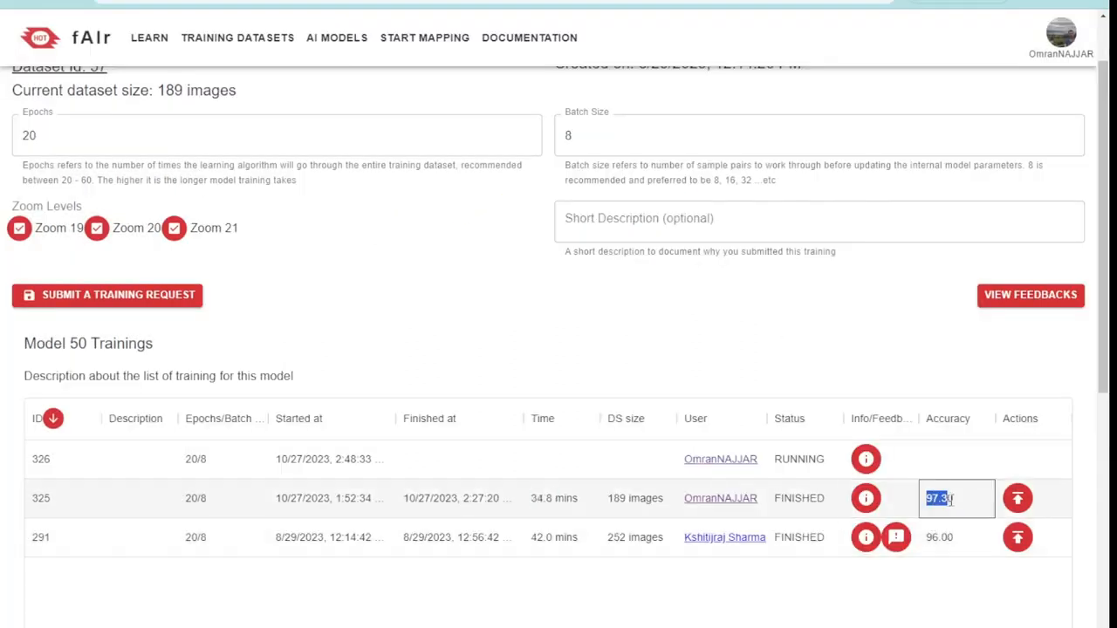
pyautogui.click(1018, 499)
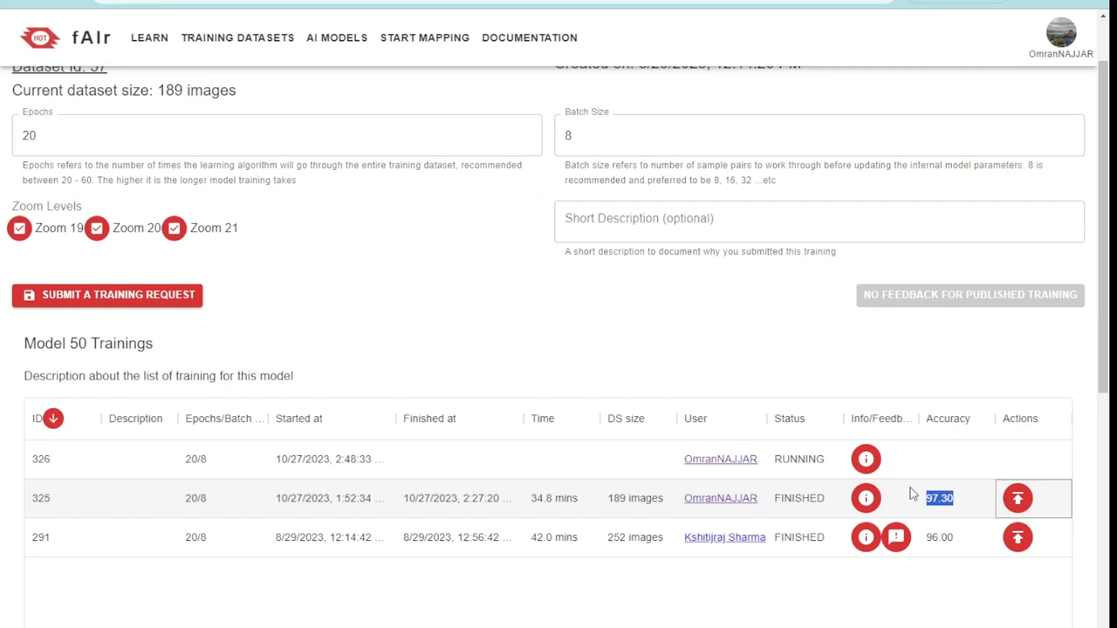
pyautogui.click(1020, 500)
pyautogui.click(951, 498)
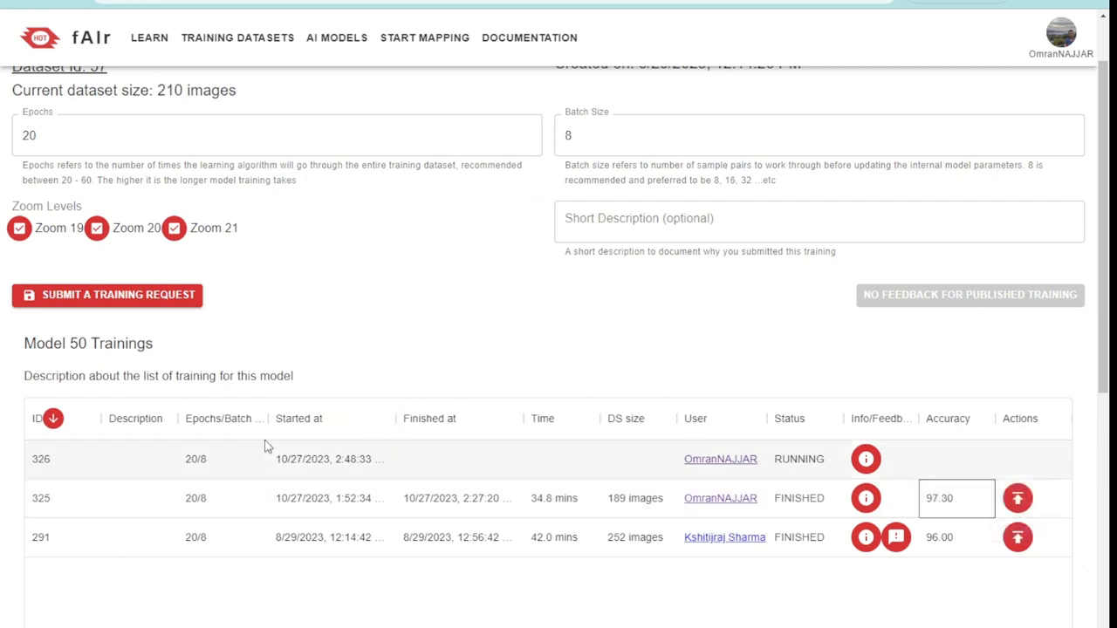
pyautogui.scroll(1, 282, 138)
pyautogui.moveTo(260, 113); pyautogui.dragTo(148, 131)
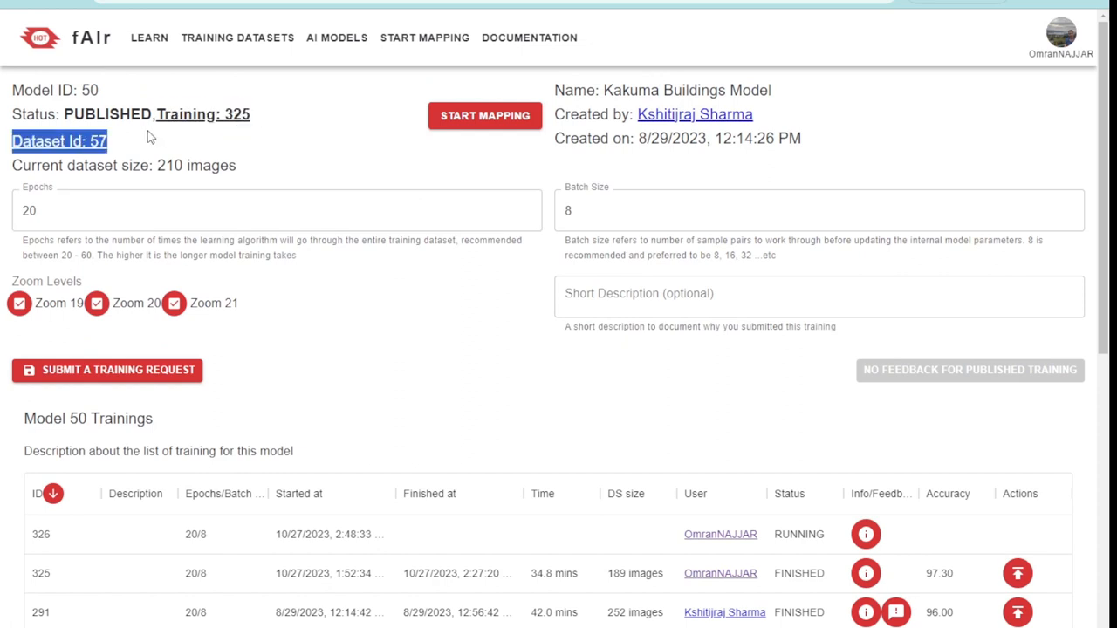
pyautogui.click(373, 132)
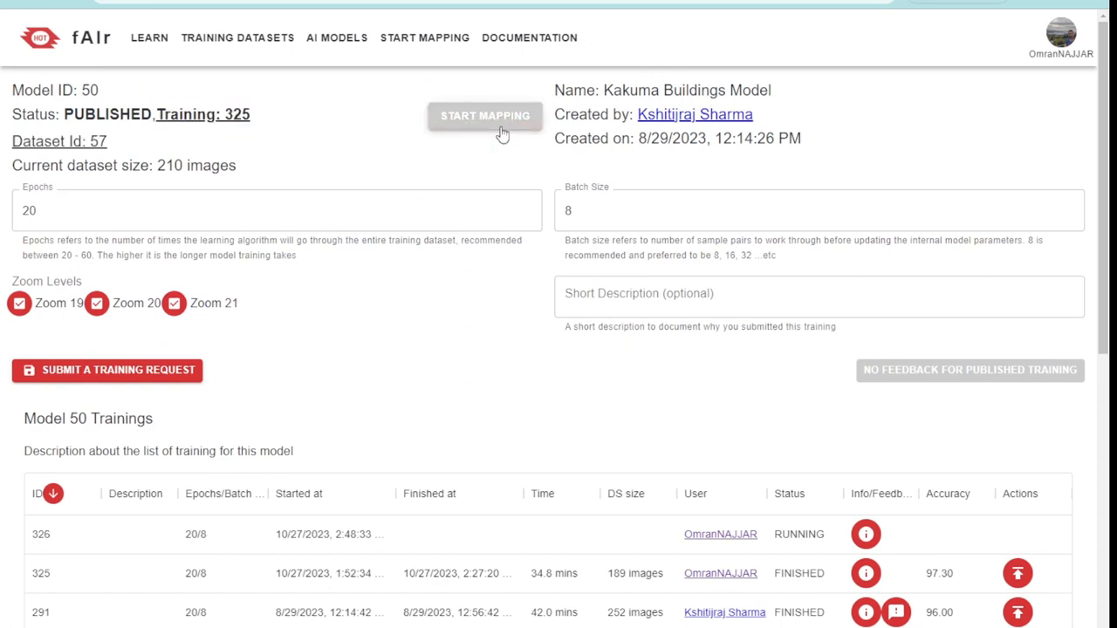
# Inspect the details of running training 326, reading the tile download entries in its log, and close them
pyautogui.scroll(-2, 605, 378)
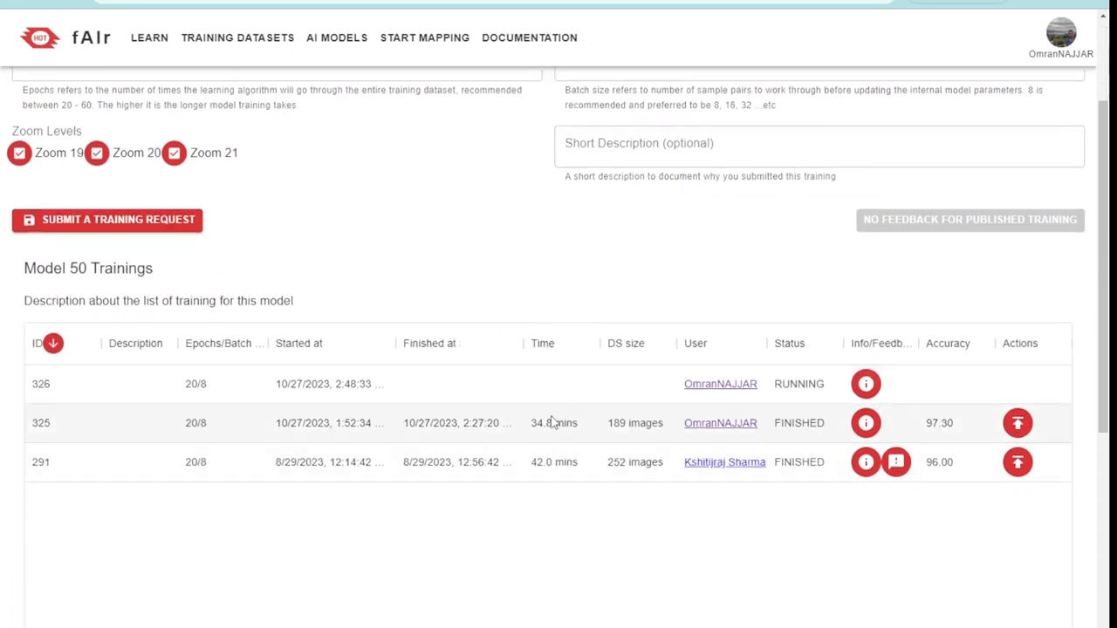
pyautogui.click(867, 385)
pyautogui.moveTo(185, 361); pyautogui.dragTo(298, 452)
pyautogui.click(300, 460)
pyautogui.moveTo(180, 349); pyautogui.dragTo(256, 350)
pyautogui.click(254, 383)
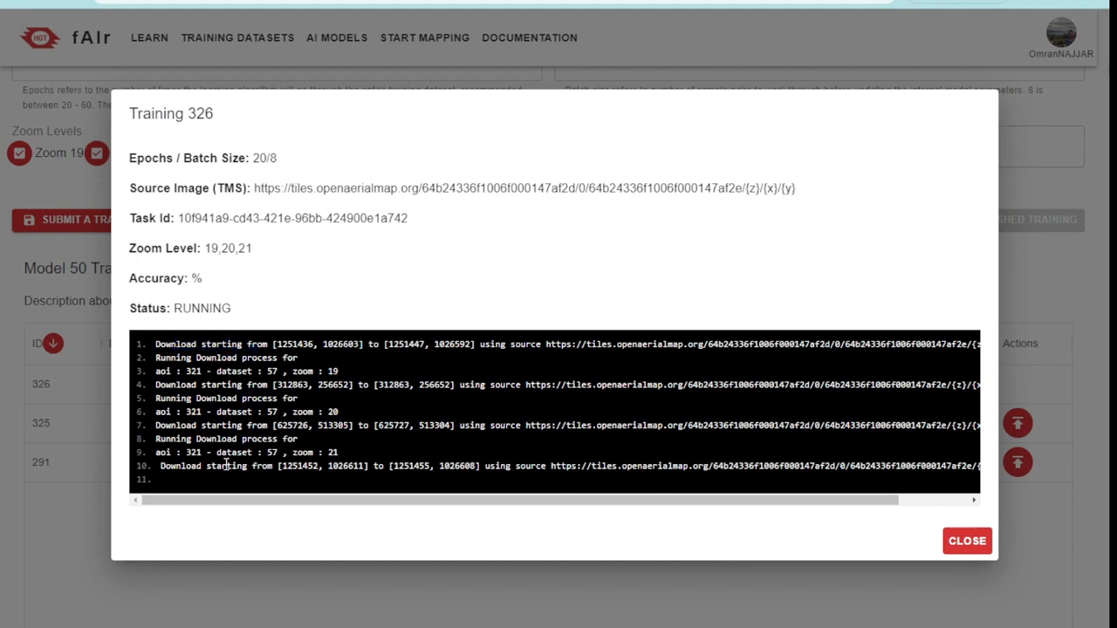
pyautogui.click(964, 557)
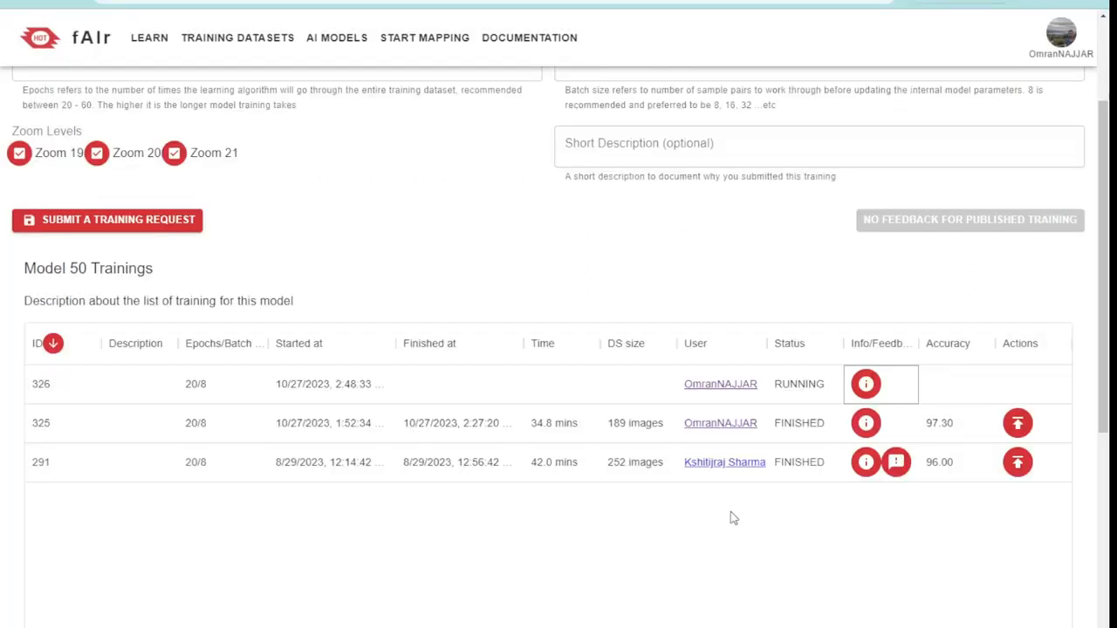
# Check training 326's epochs, batch size and dataset size in the trainings list, and briefly reopen its details
pyautogui.click(174, 387)
pyautogui.click(205, 385)
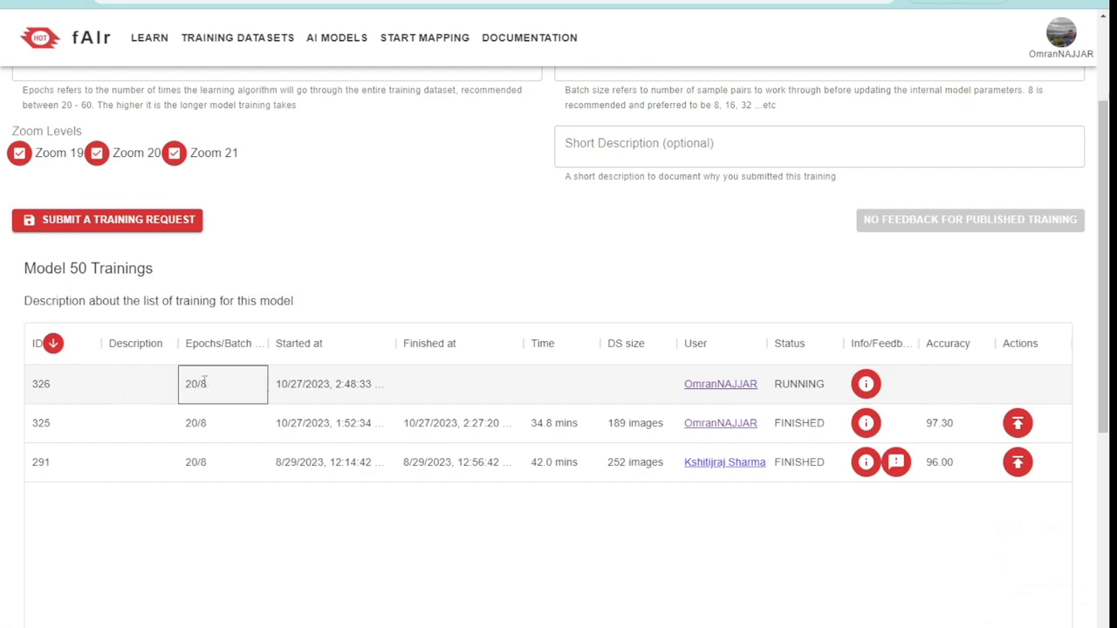
pyautogui.click(642, 393)
pyautogui.click(865, 384)
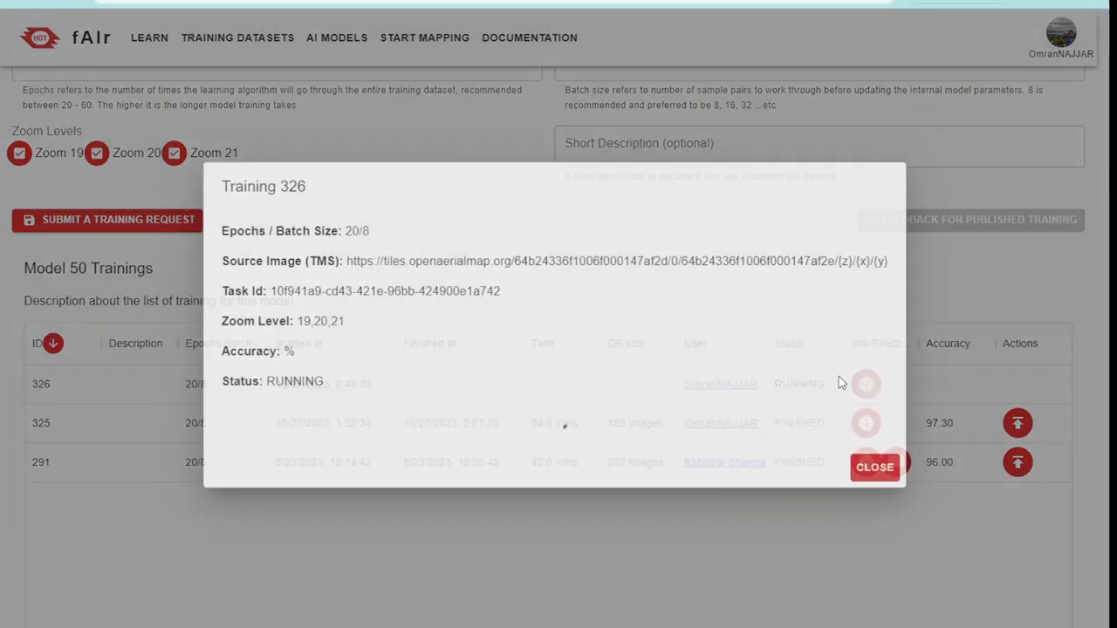
pyautogui.click(967, 542)
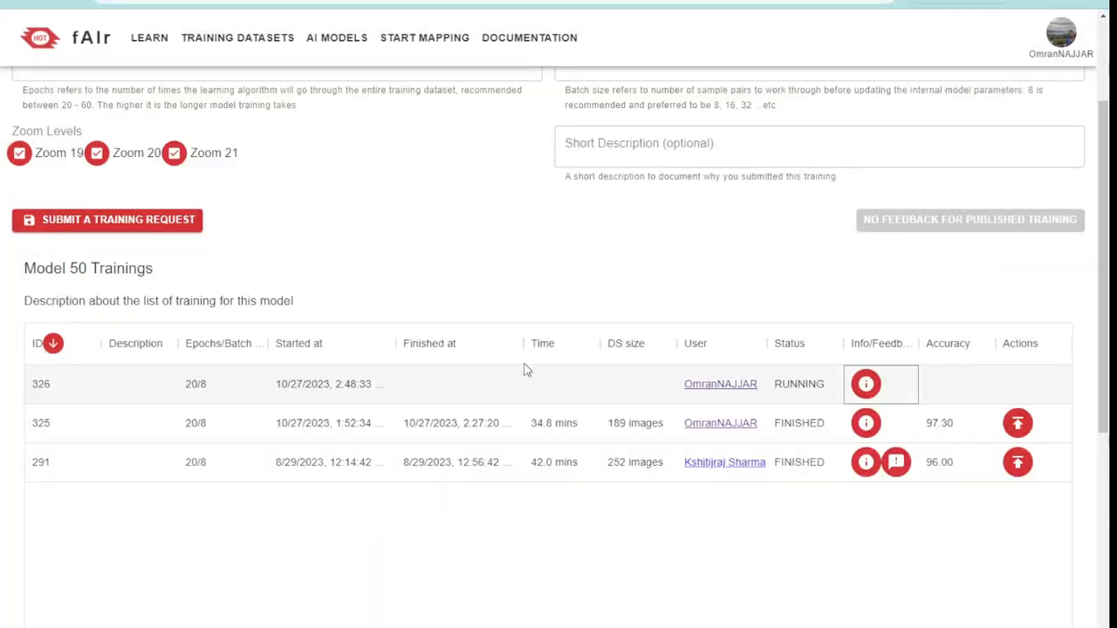
pyautogui.scroll(2, 541, 342)
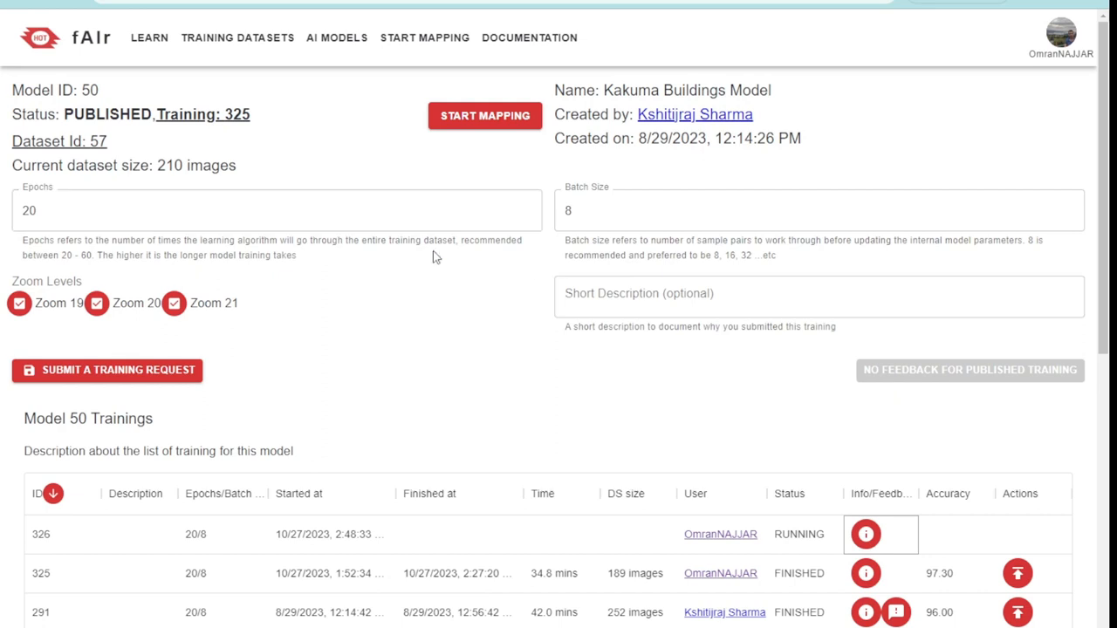
pyautogui.click(404, 311)
pyautogui.scroll(-3, 503, 334)
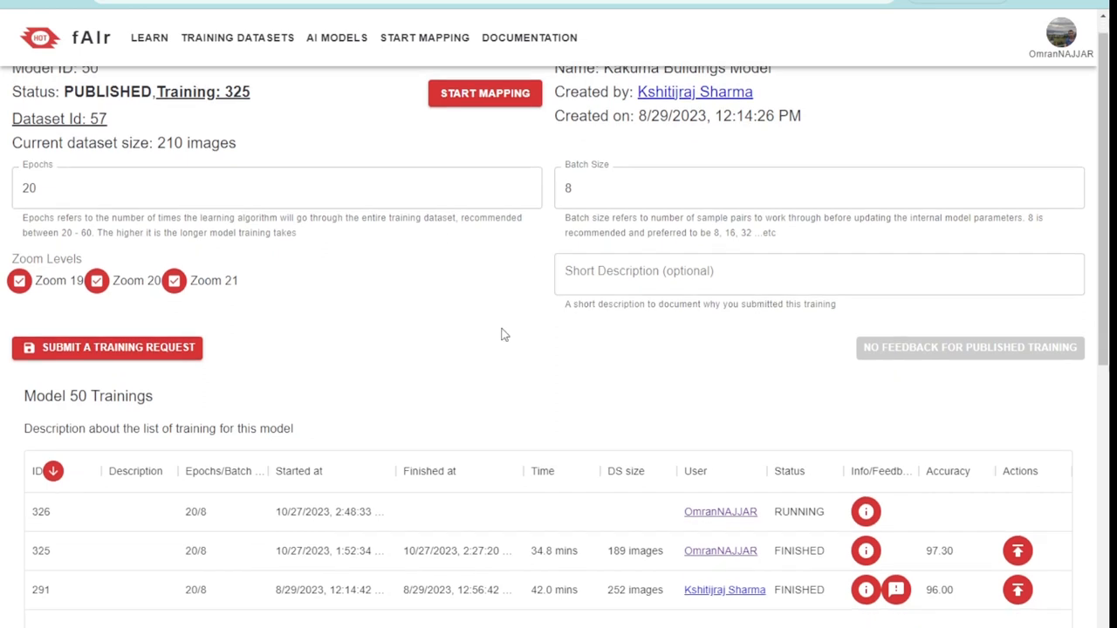
pyautogui.scroll(3, 666, 302)
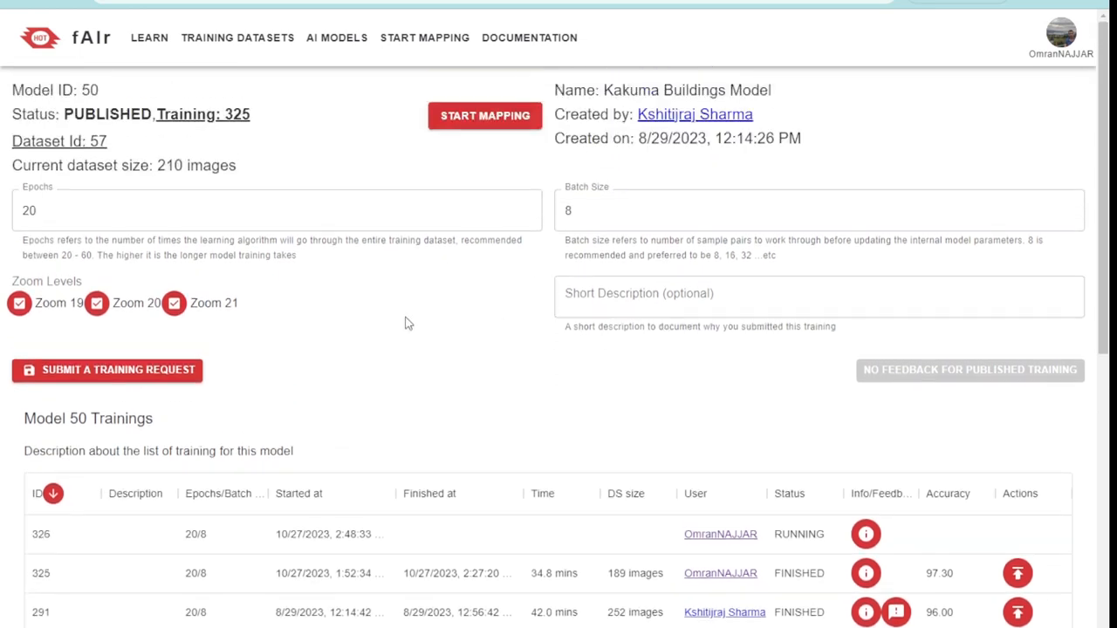